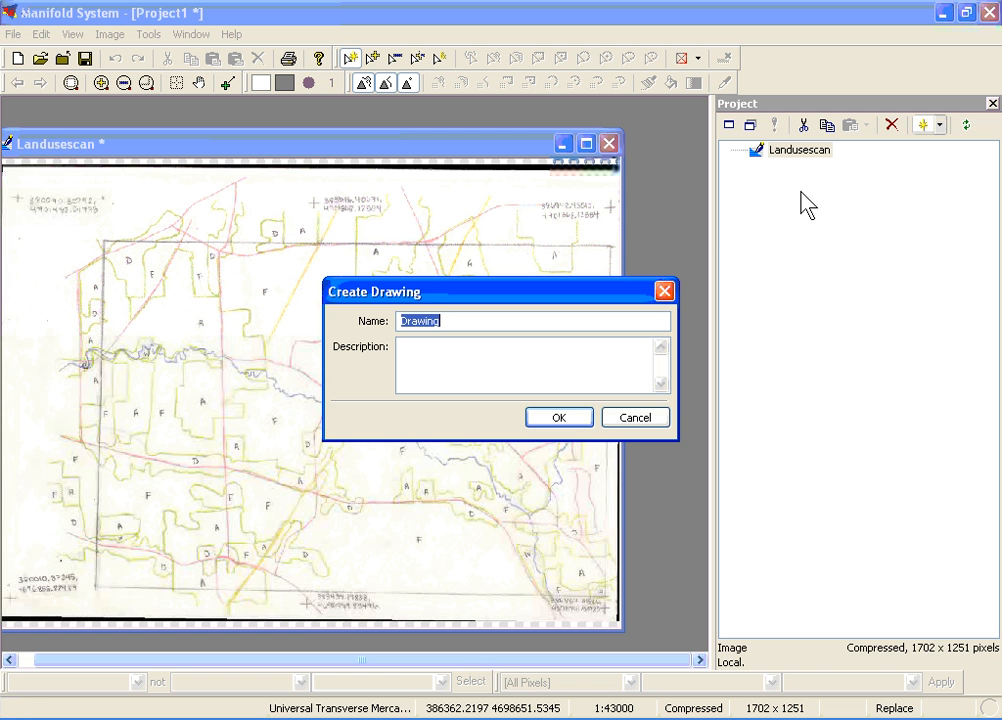
Name the new drawing Land and create it
{"action": "type", "text": "Land"}
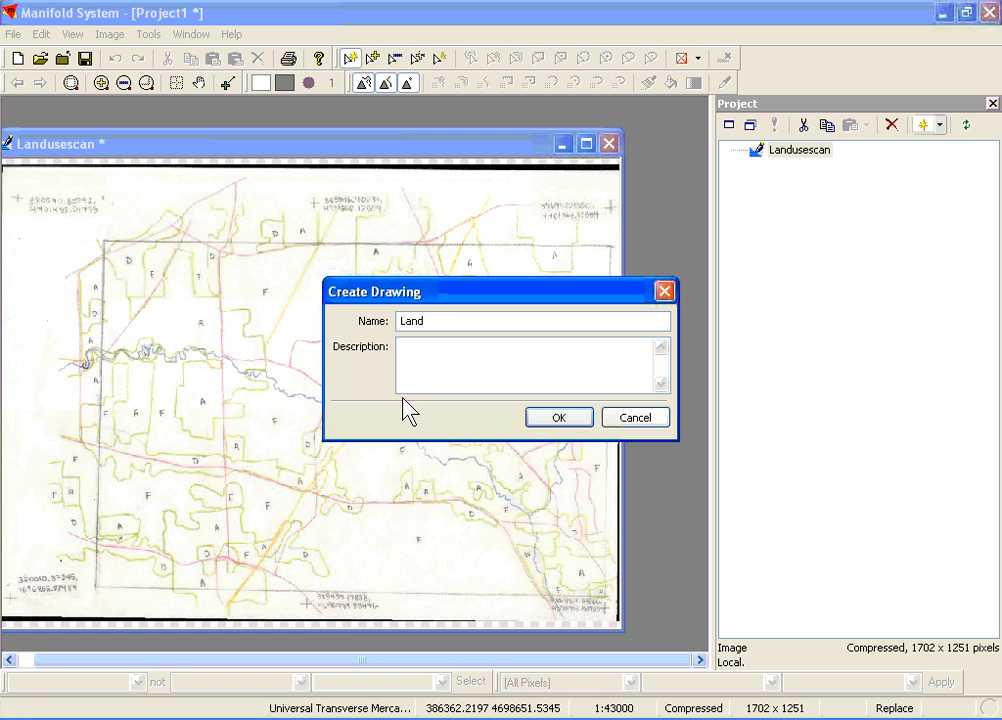
{"action": "left_click", "coordinate": [549, 419]}
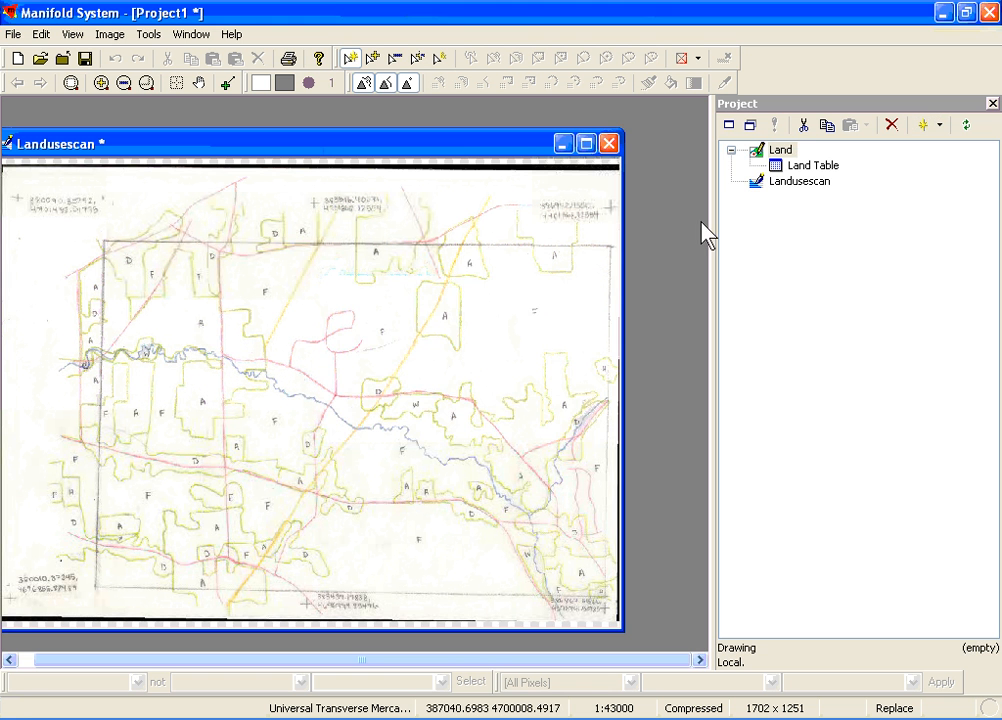
Add a 32-bit integer column named LC to the Land Table and close the table
{"action": "double_click", "coordinate": [779, 166]}
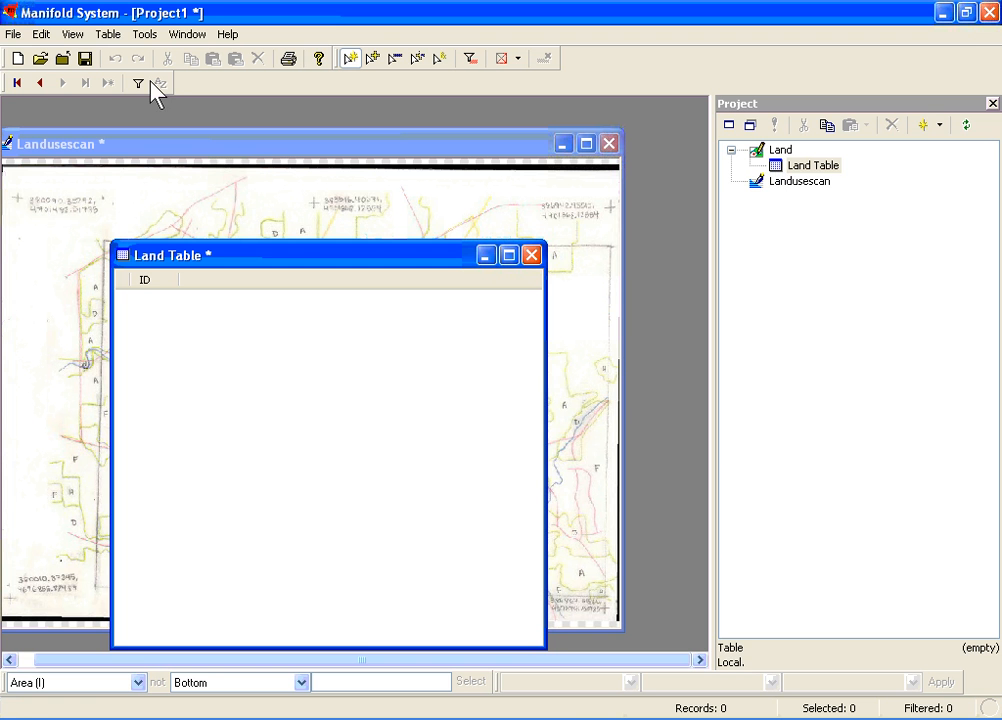
{"action": "left_click", "coordinate": [106, 36]}
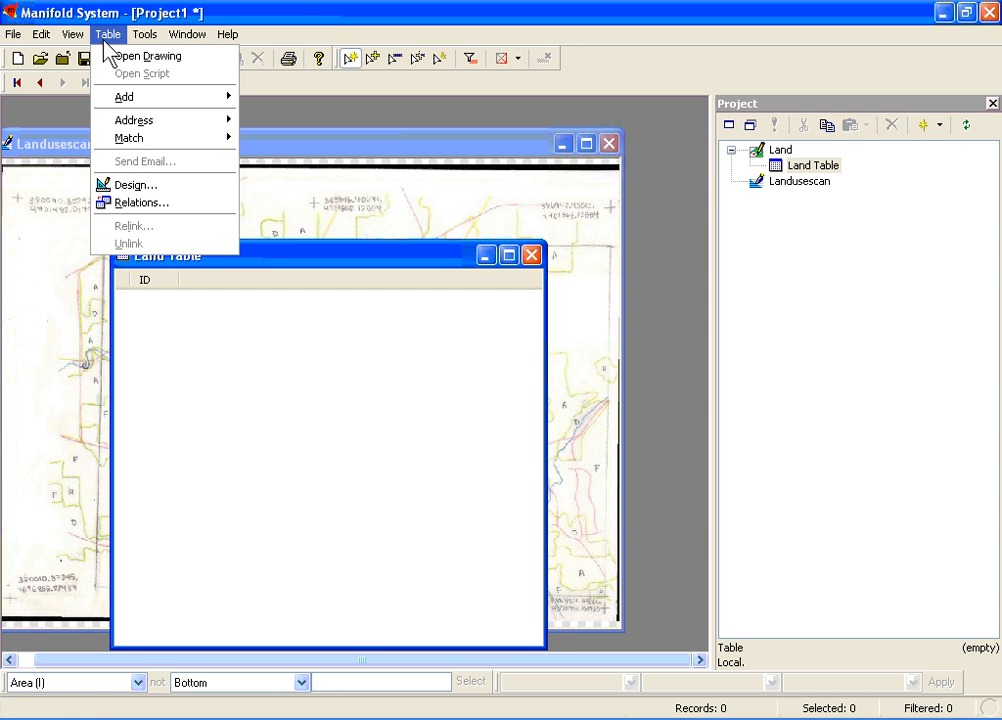
{"action": "mouse_move", "coordinate": [116, 97]}
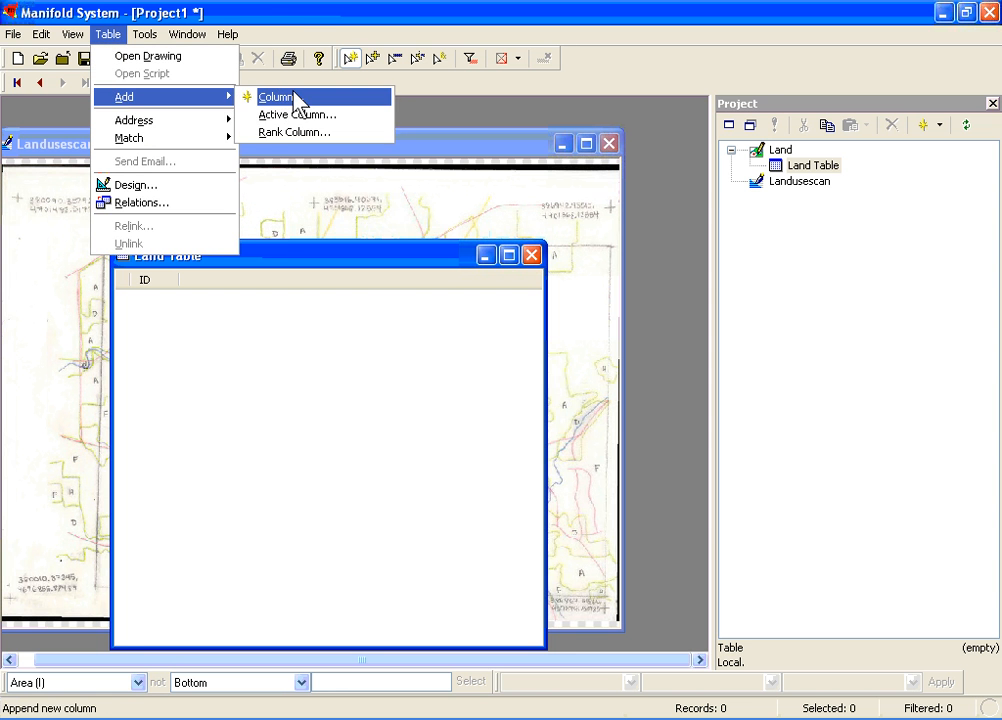
{"action": "left_click", "coordinate": [296, 98]}
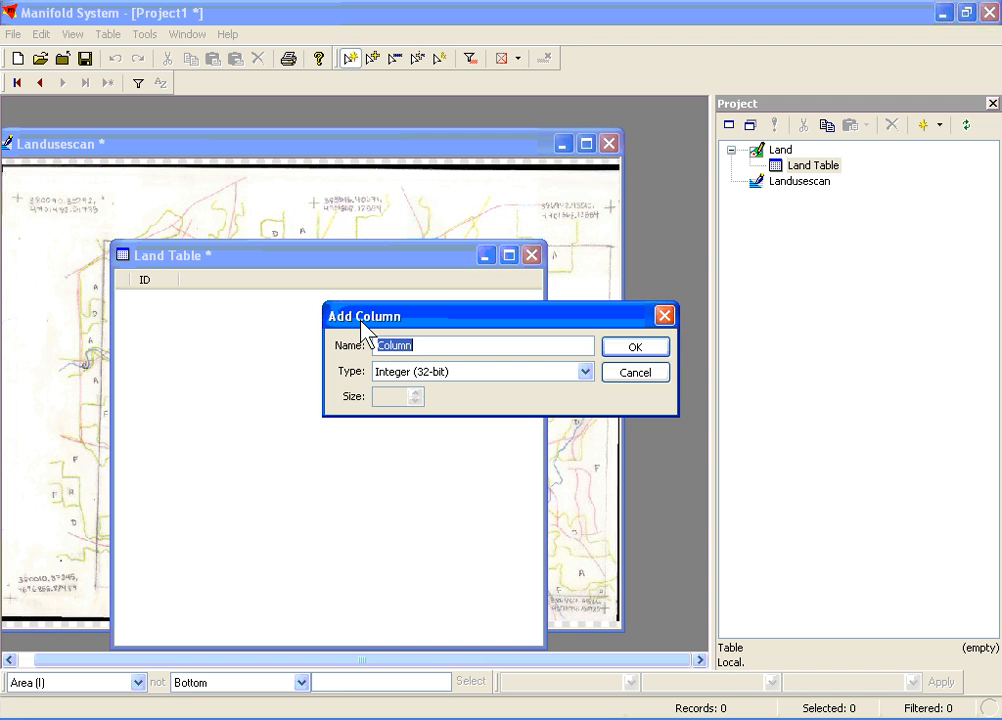
{"action": "type", "text": "LC"}
{"action": "left_click", "coordinate": [647, 350]}
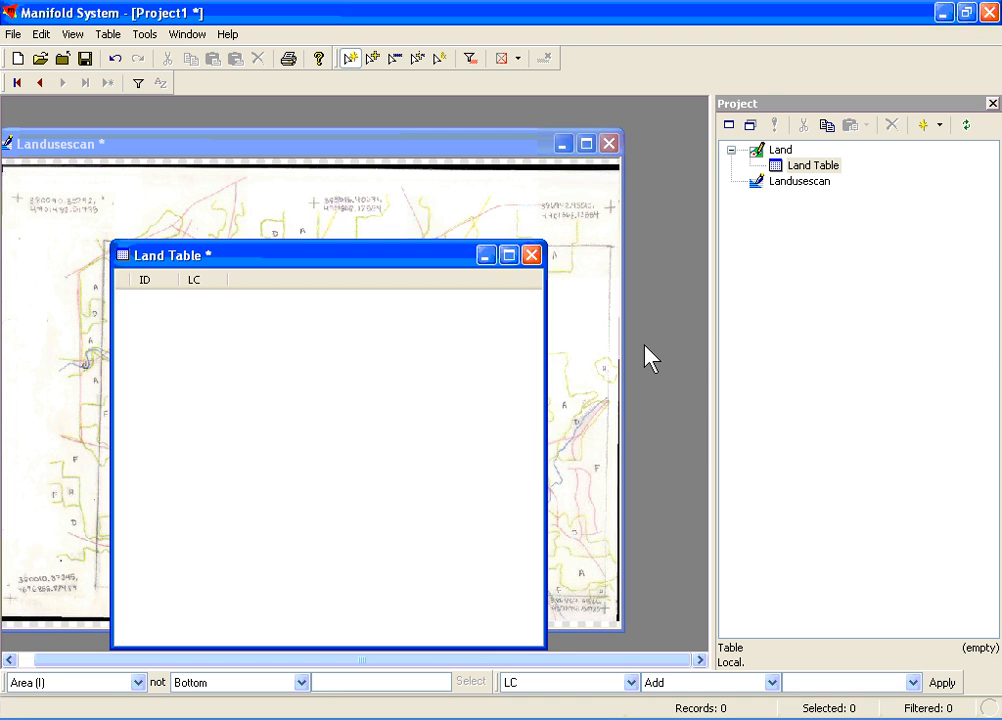
{"action": "left_click", "coordinate": [535, 257]}
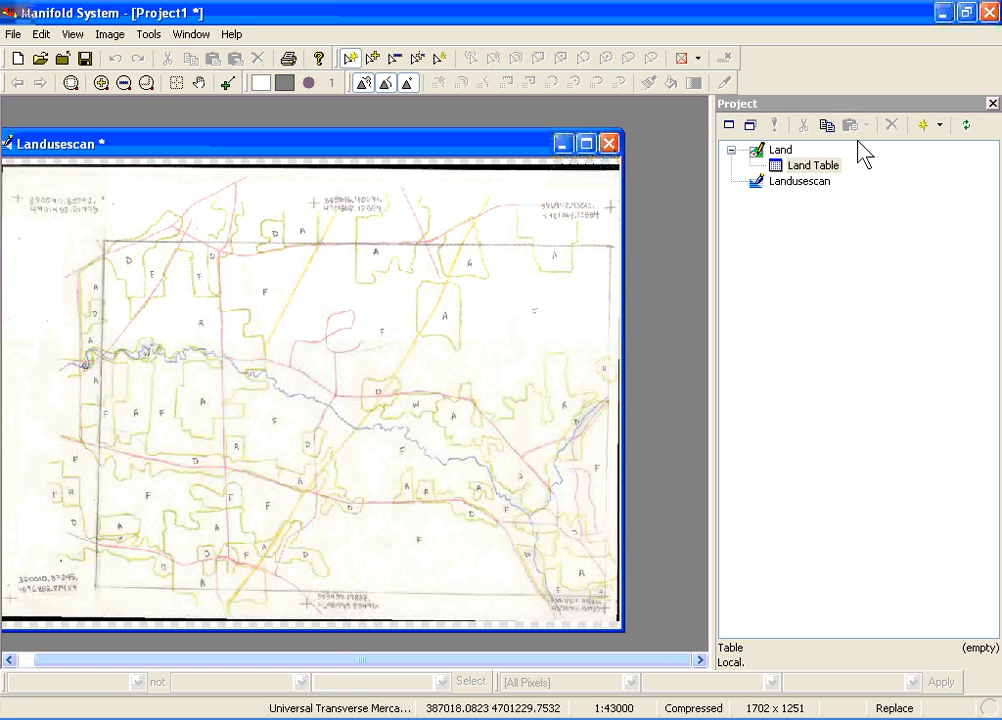
Create a map with the default name Map containing the Landusescan layer and open it
{"action": "left_click", "coordinate": [939, 125]}
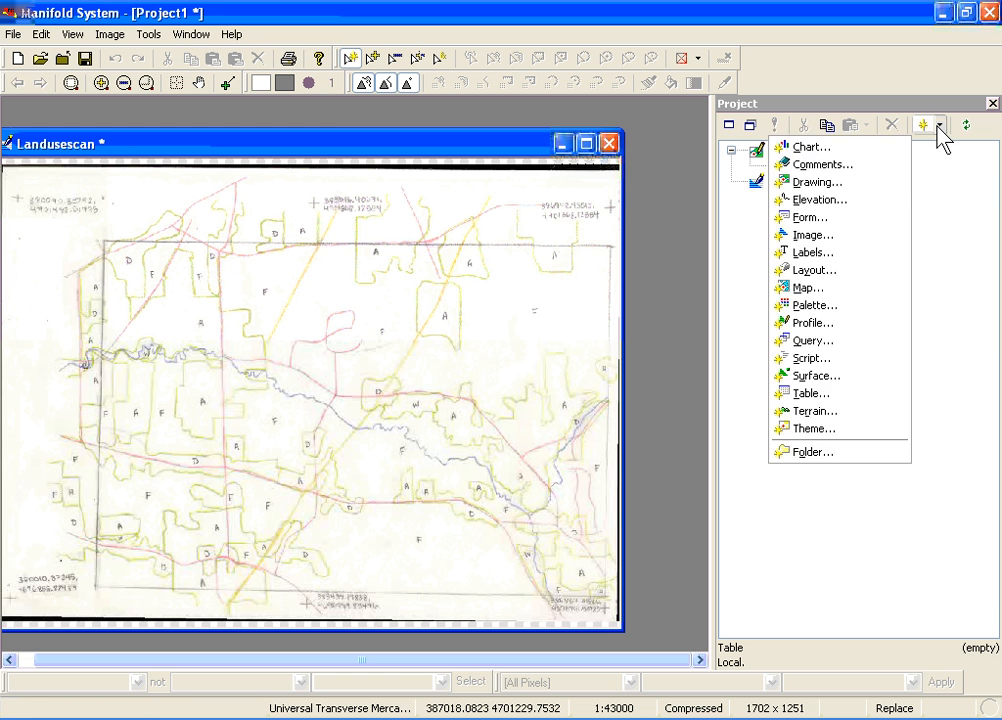
{"action": "left_click", "coordinate": [850, 290]}
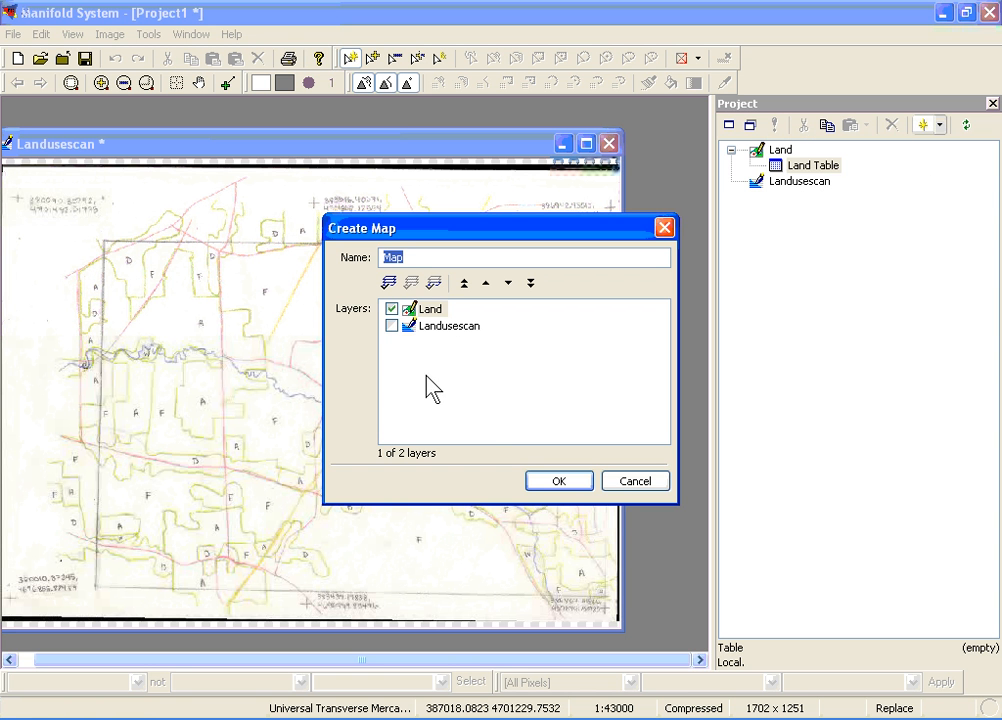
{"action": "left_click", "coordinate": [391, 326]}
{"action": "left_click", "coordinate": [553, 484]}
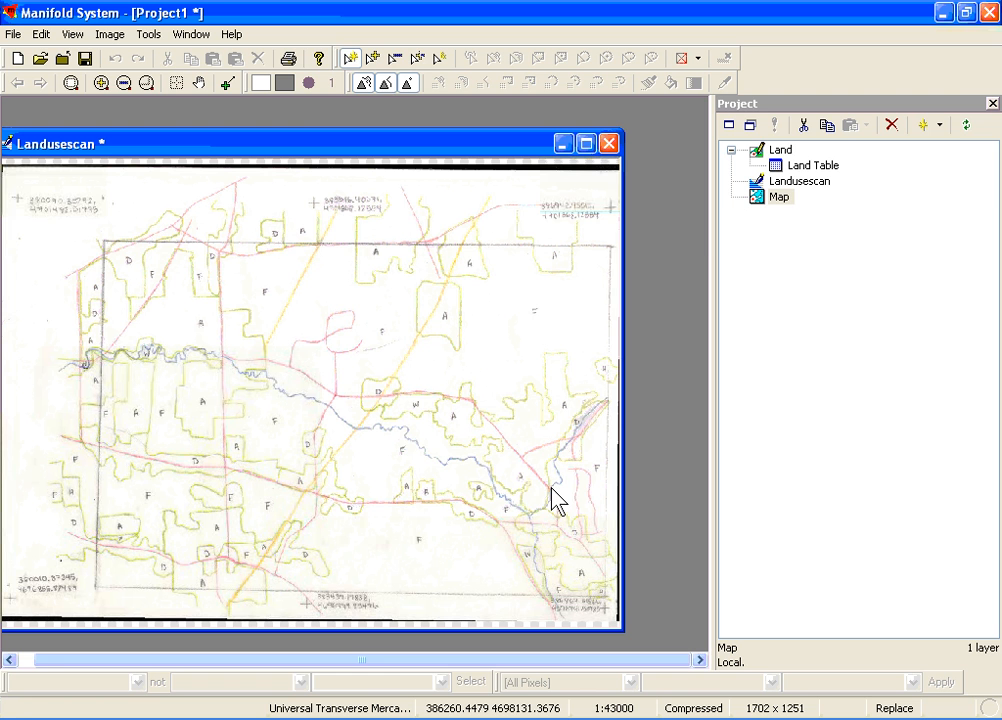
{"action": "double_click", "coordinate": [760, 203]}
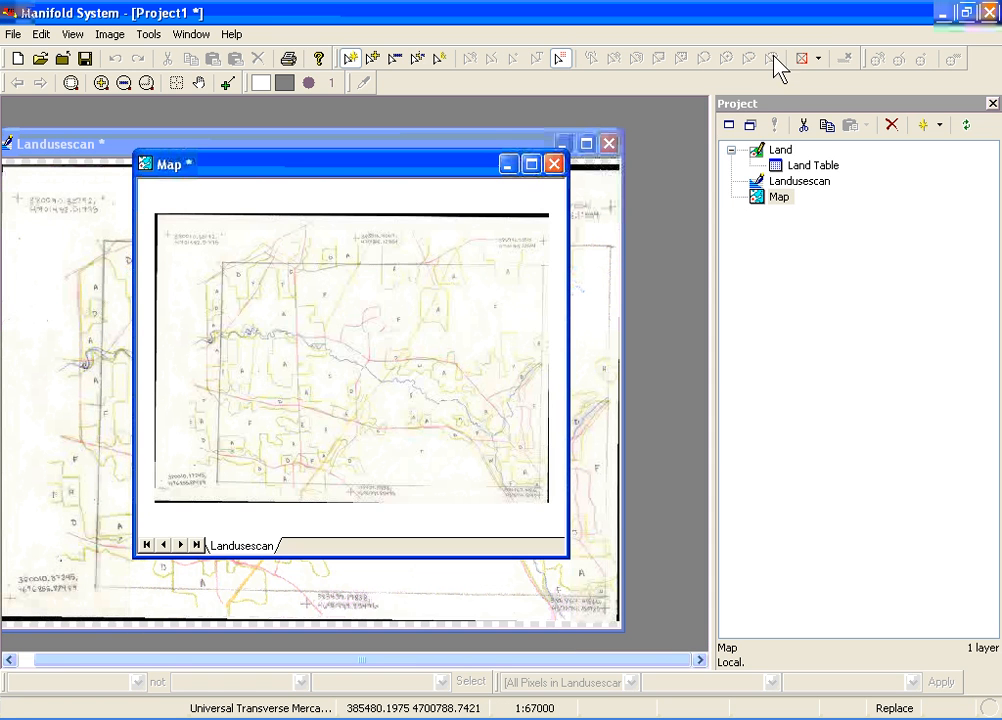
Add the Land drawing to the map as a layer and project it to the map
{"action": "left_click", "coordinate": [760, 152]}
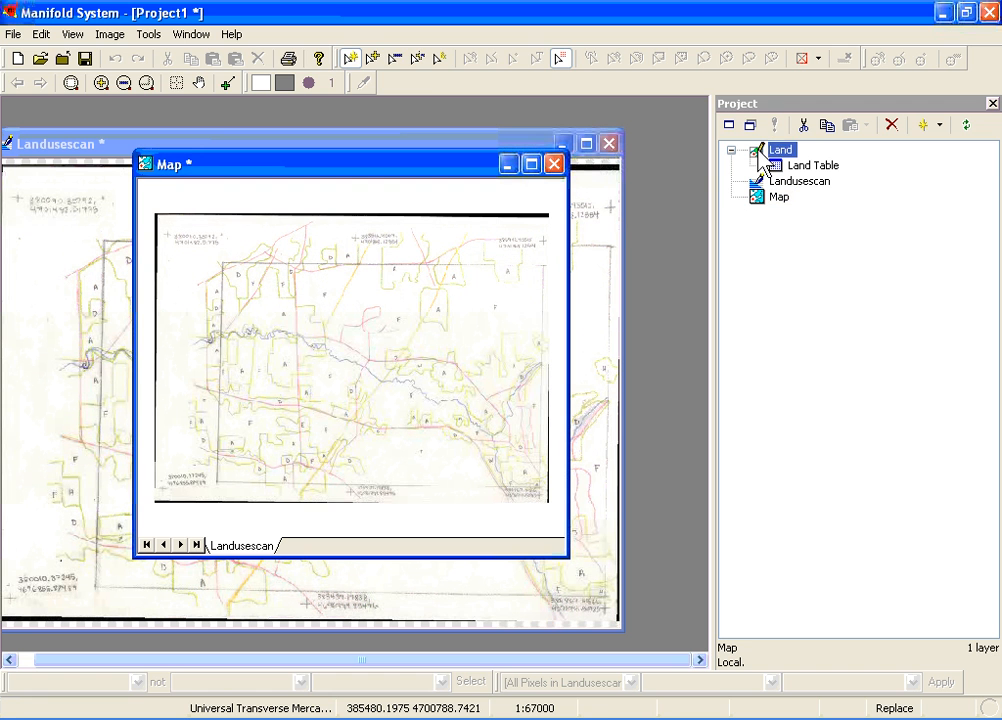
{"action": "left_click_drag", "start_coordinate": [760, 152], "coordinate": [403, 380]}
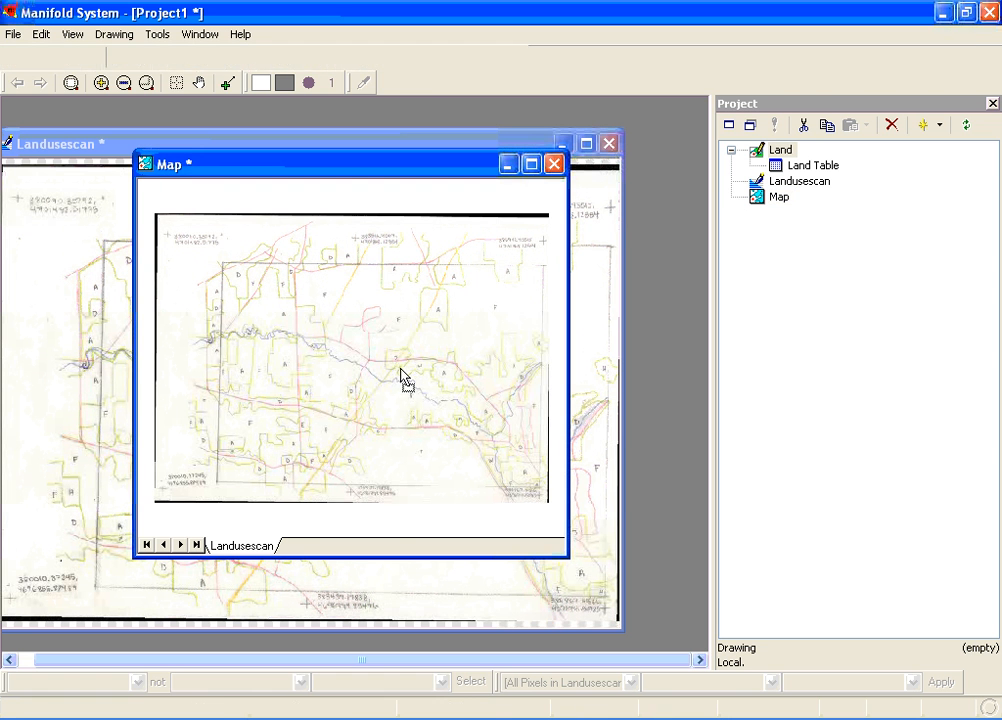
{"action": "right_click", "coordinate": [224, 547]}
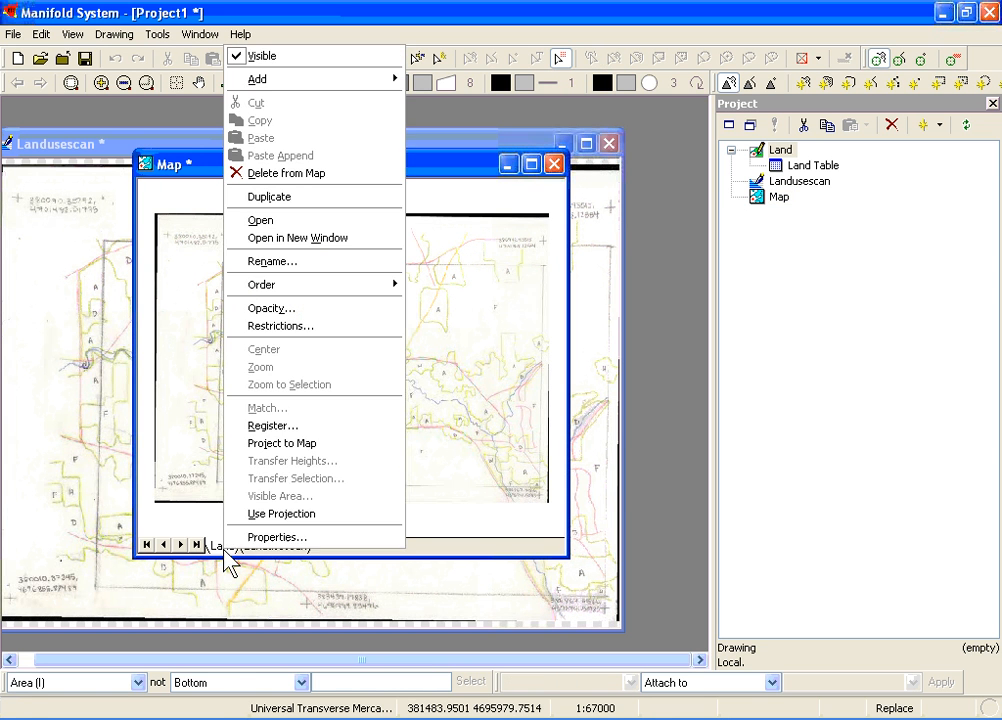
{"action": "left_click", "coordinate": [281, 443]}
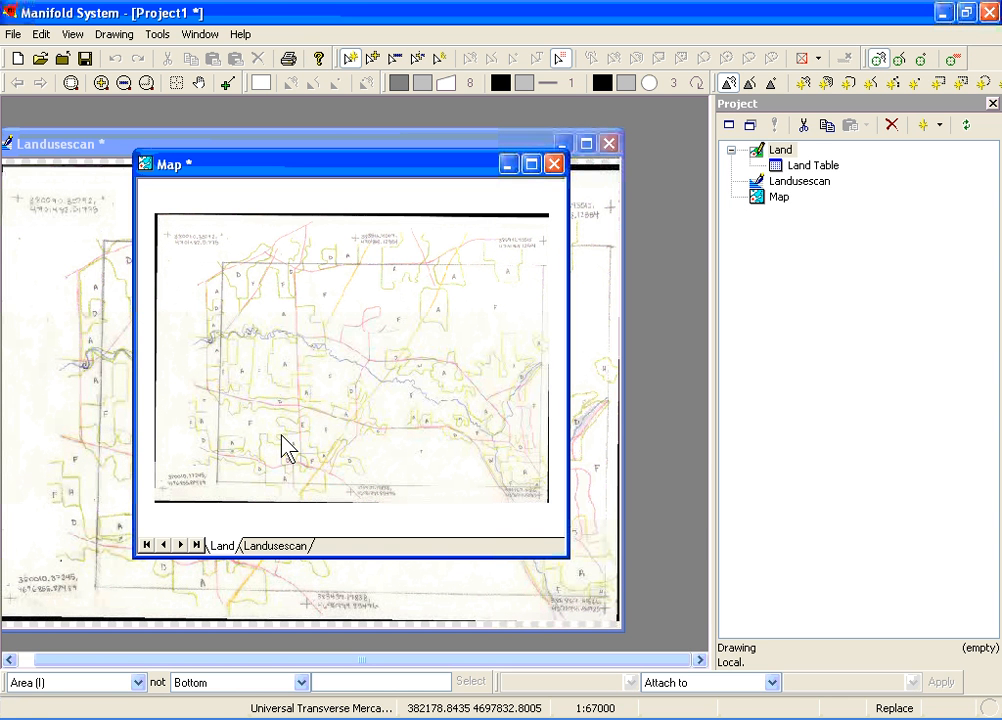
Move and enlarge the Map window so it fills most of the workspace
{"action": "left_click_drag", "start_coordinate": [335, 164], "coordinate": [208, 129]}
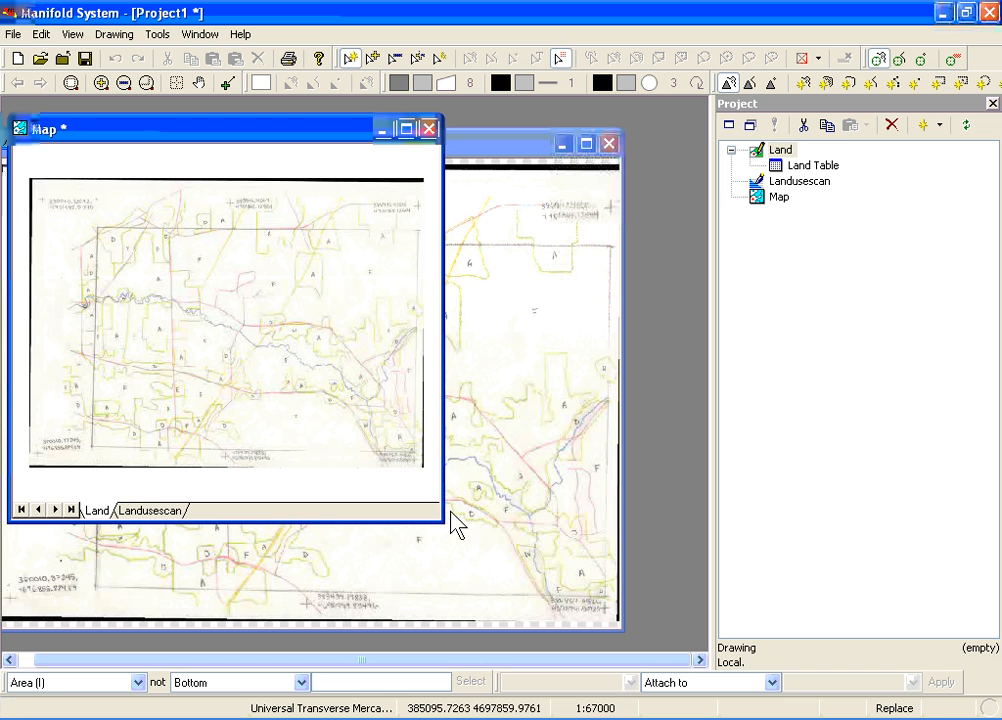
{"action": "left_click_drag", "start_coordinate": [443, 522], "coordinate": [691, 637]}
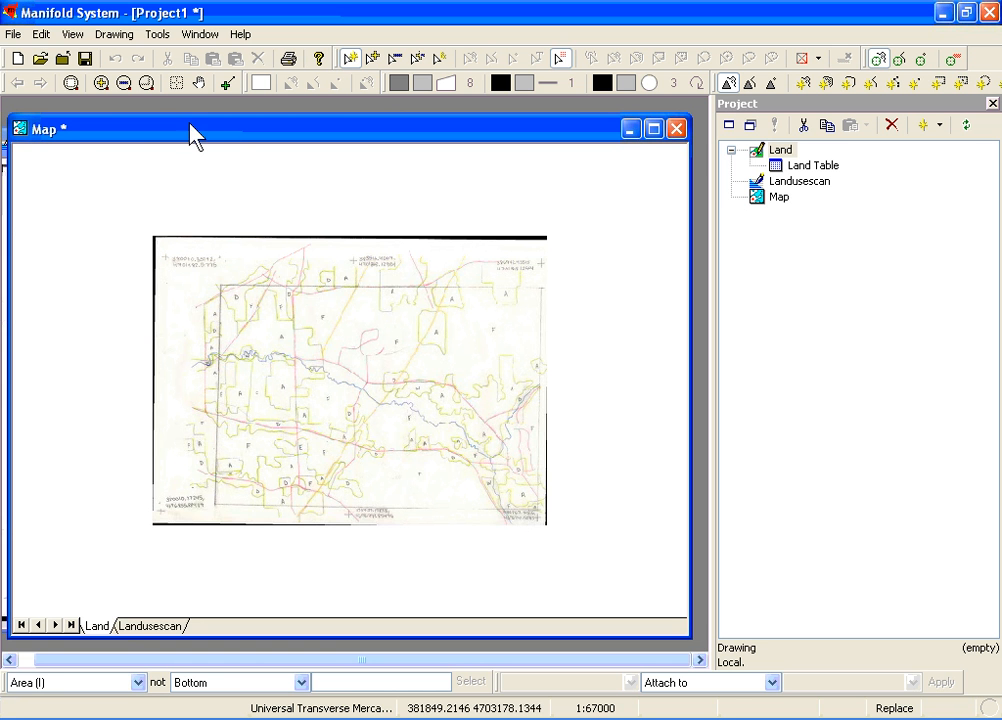
Digitize the A area at the junction of the red and yellow roads as a closed area in the Land drawing, tracing its green boundary
{"action": "left_click", "coordinate": [147, 83]}
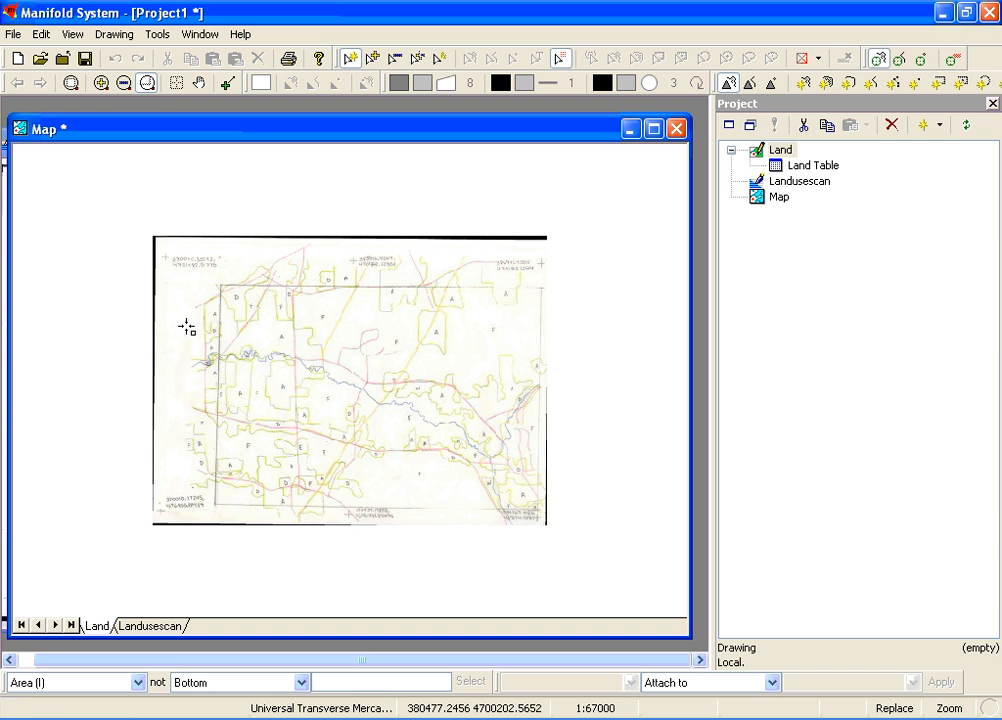
{"action": "left_click_drag", "start_coordinate": [182, 334], "coordinate": [410, 551]}
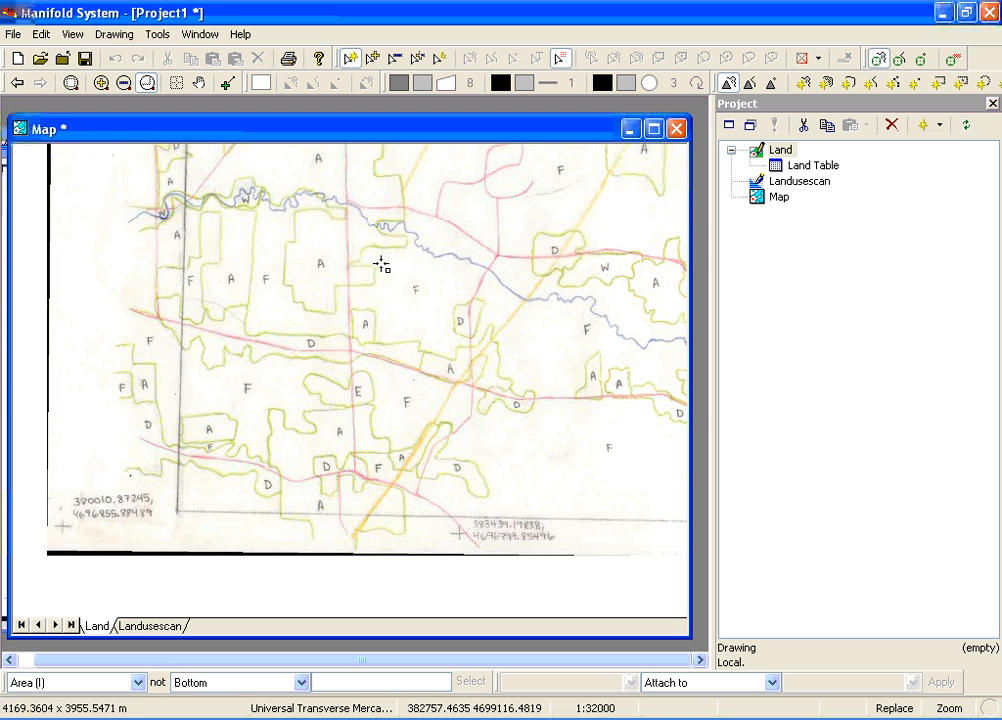
{"action": "left_click_drag", "start_coordinate": [381, 264], "coordinate": [590, 458]}
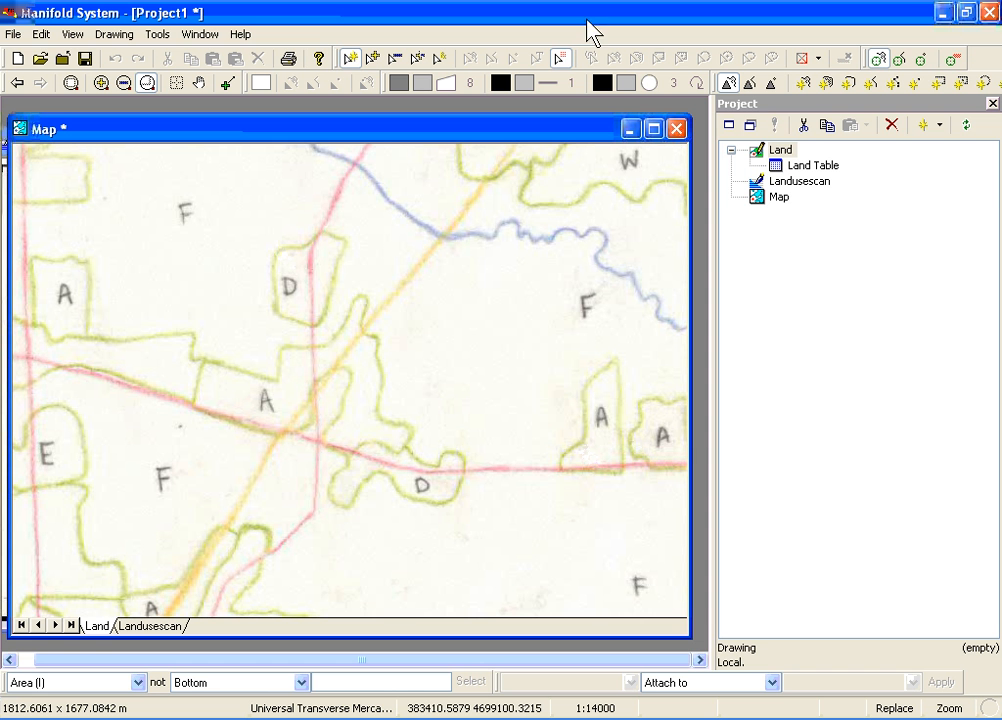
{"action": "left_click", "coordinate": [804, 85]}
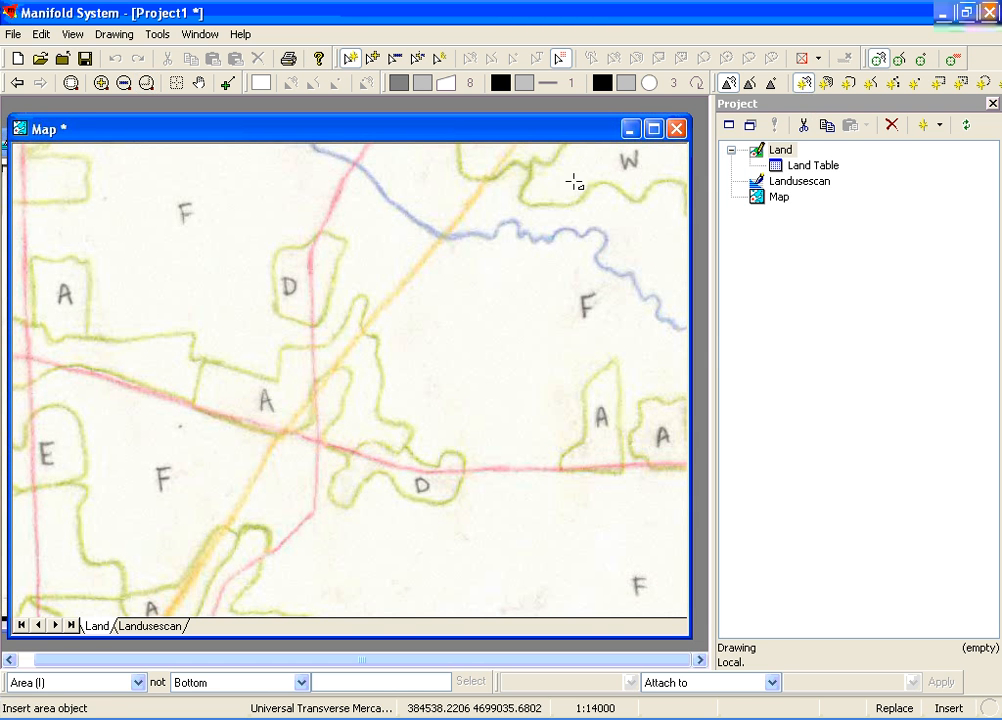
{"action": "left_click", "coordinate": [203, 361]}
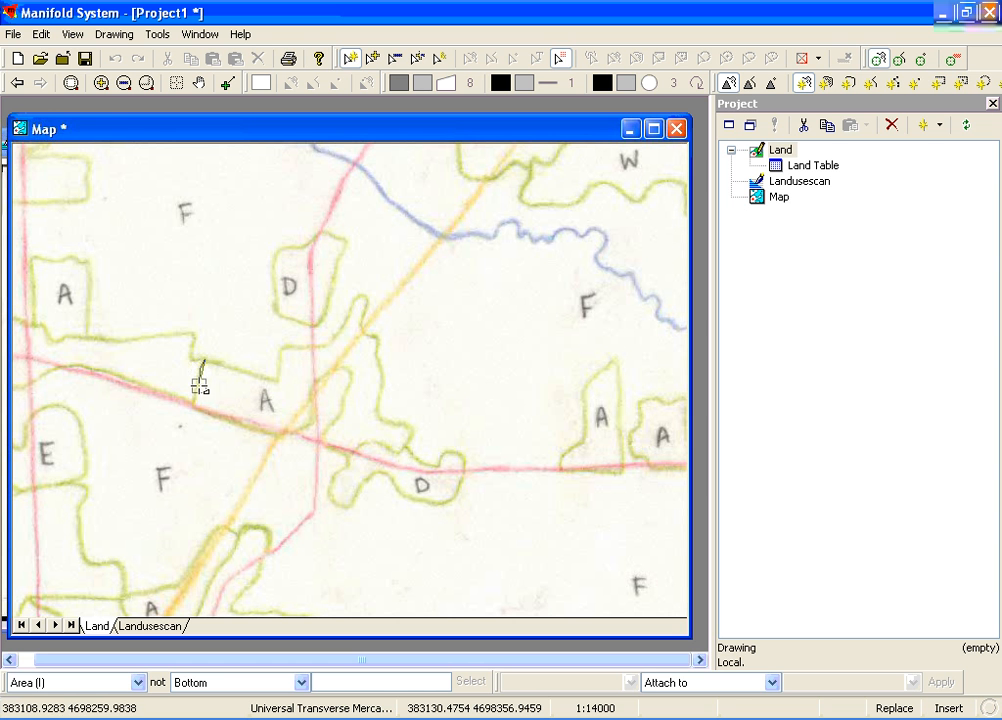
{"action": "left_click", "coordinate": [195, 403]}
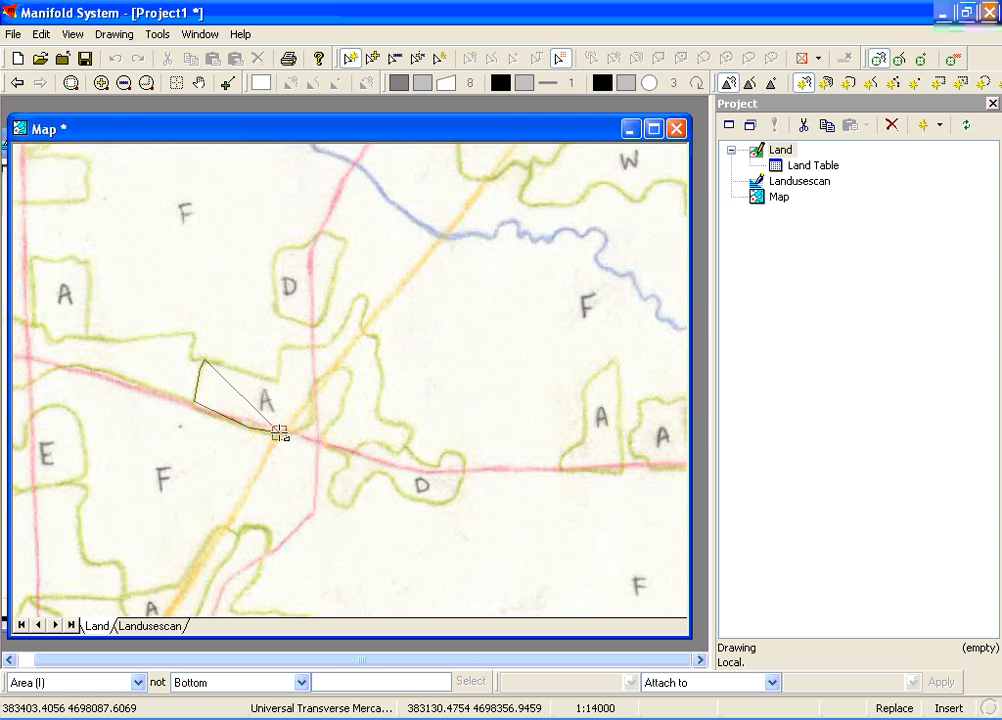
{"action": "left_click", "coordinate": [280, 432]}
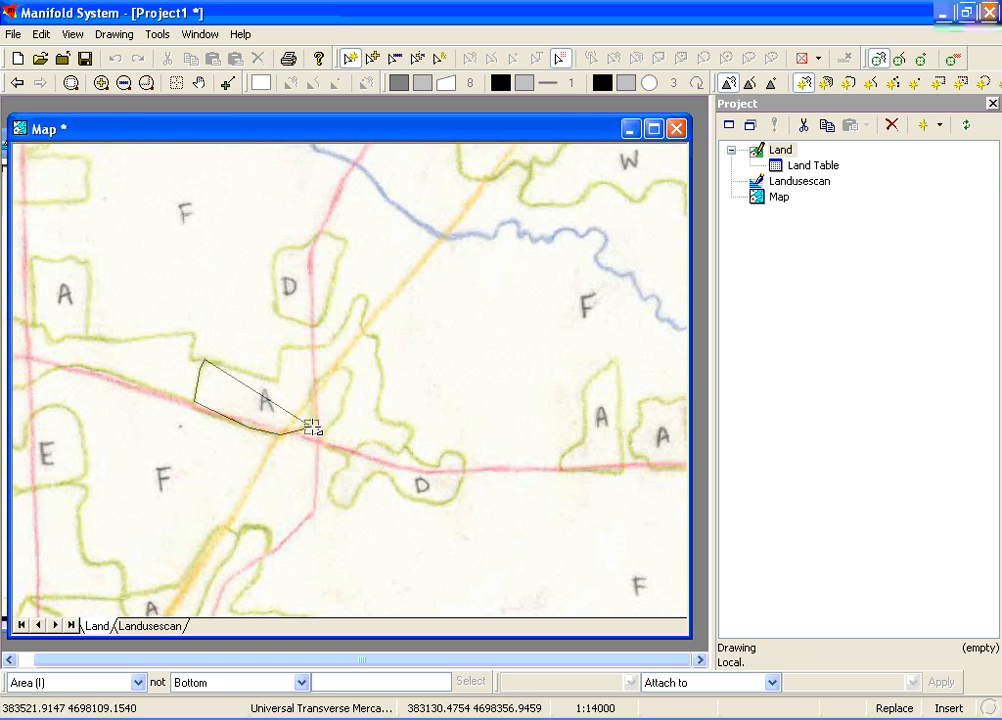
{"action": "left_click", "coordinate": [313, 427]}
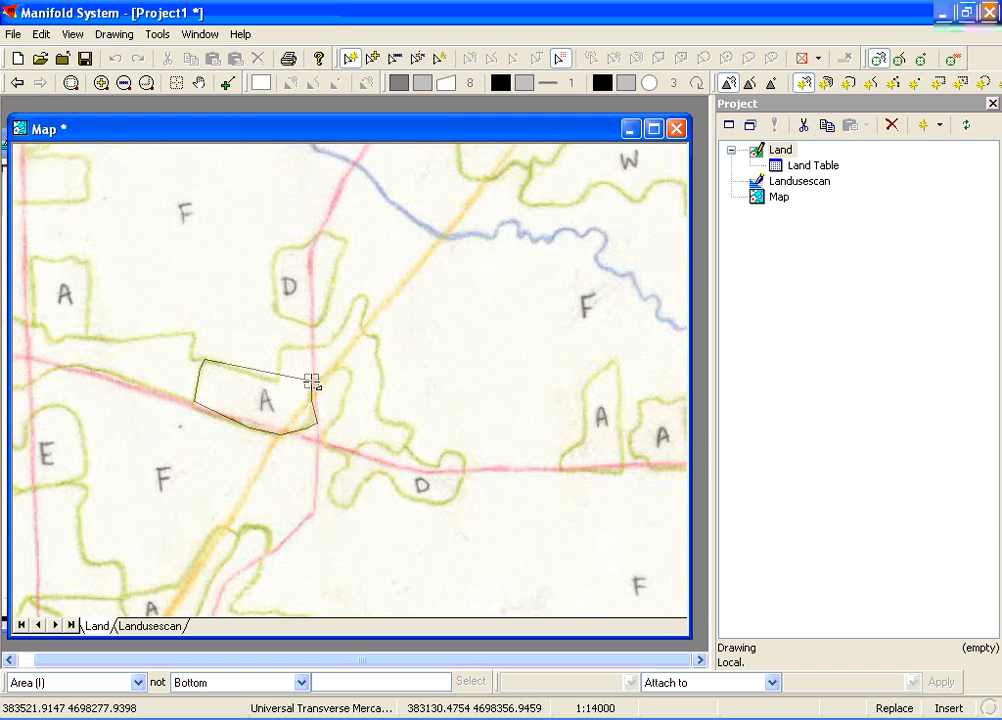
{"action": "left_click", "coordinate": [313, 386]}
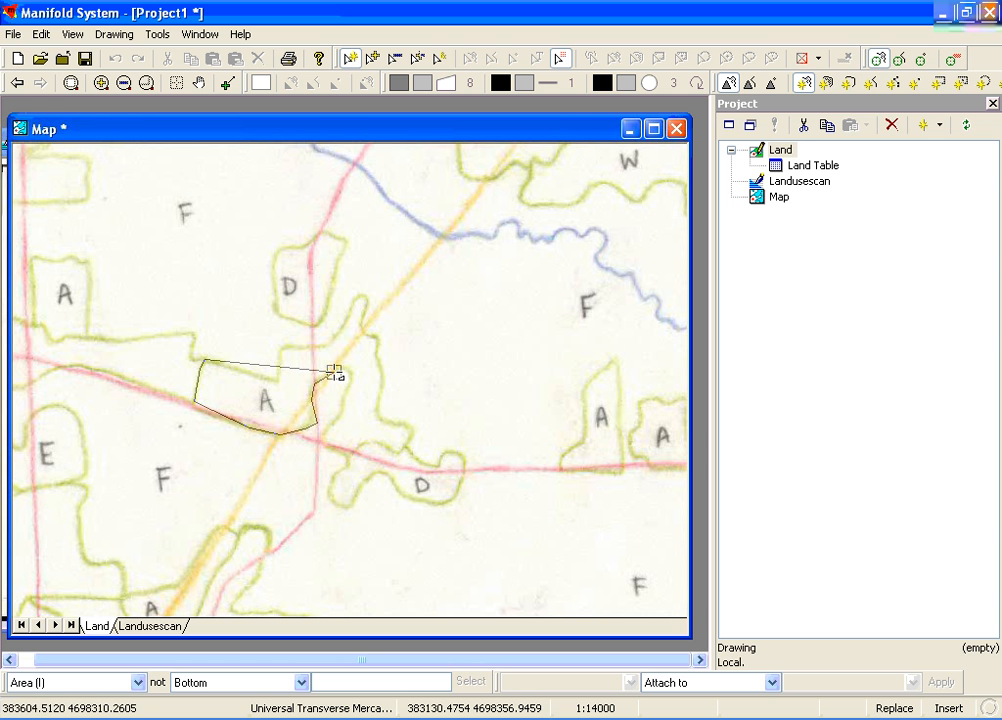
{"action": "left_click", "coordinate": [330, 374]}
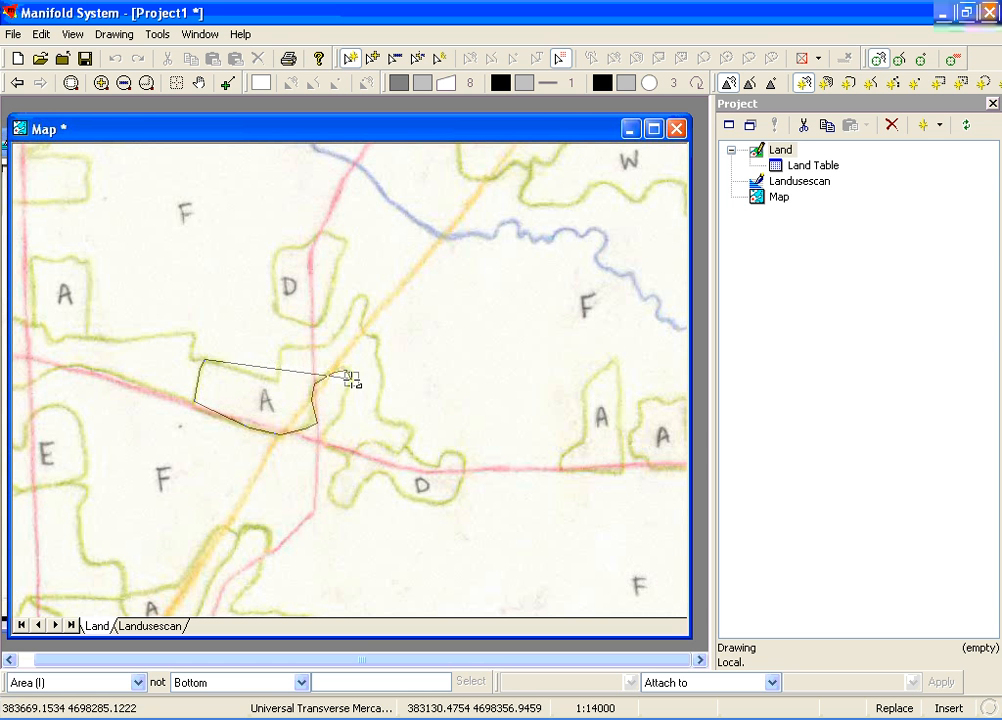
{"action": "left_click", "coordinate": [351, 379]}
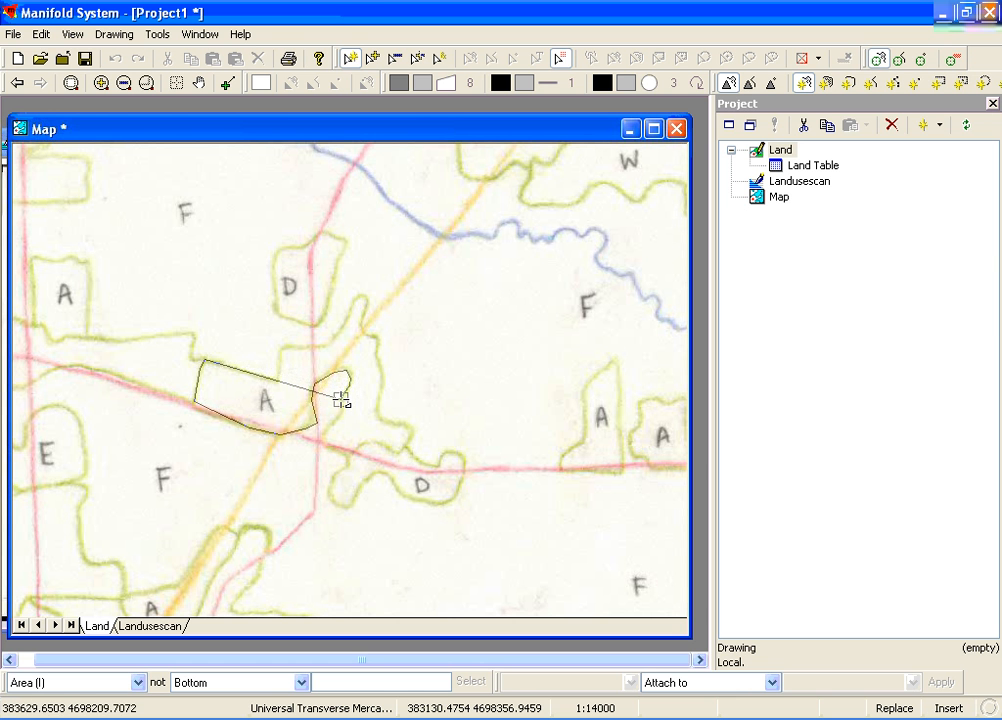
{"action": "left_click", "coordinate": [342, 401]}
{"action": "left_click", "coordinate": [341, 412]}
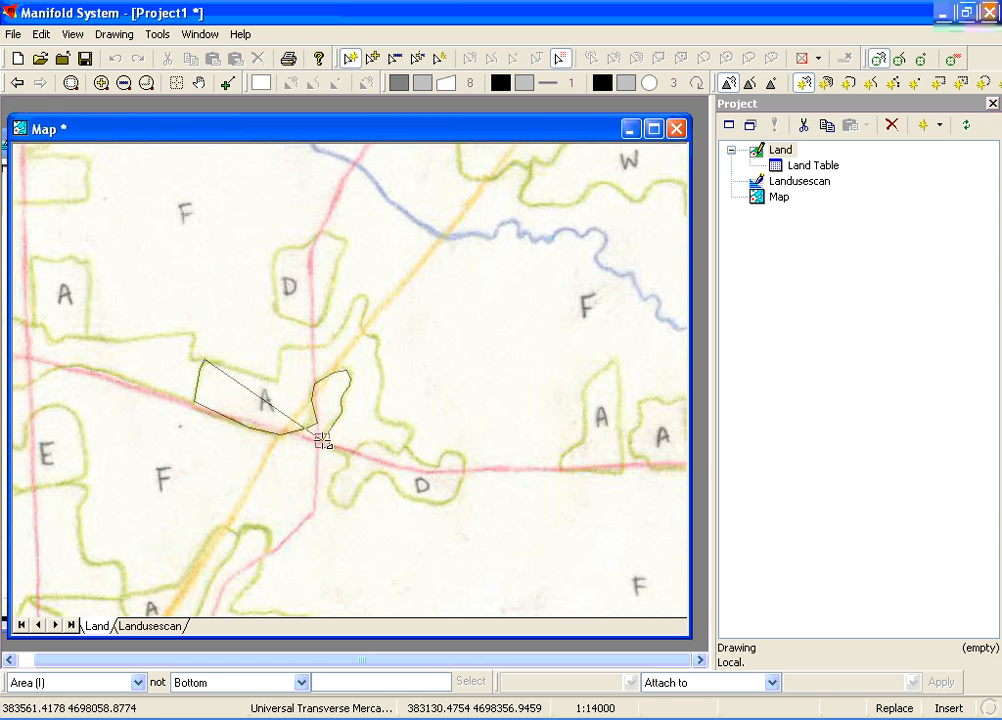
{"action": "left_click", "coordinate": [321, 440]}
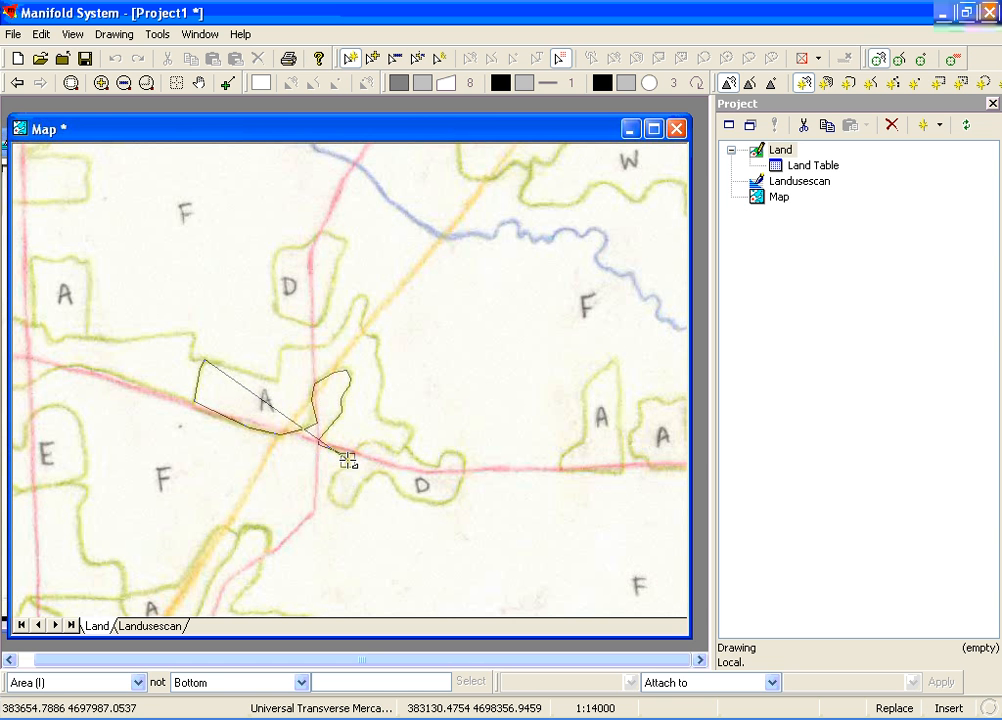
{"action": "left_click", "coordinate": [348, 458]}
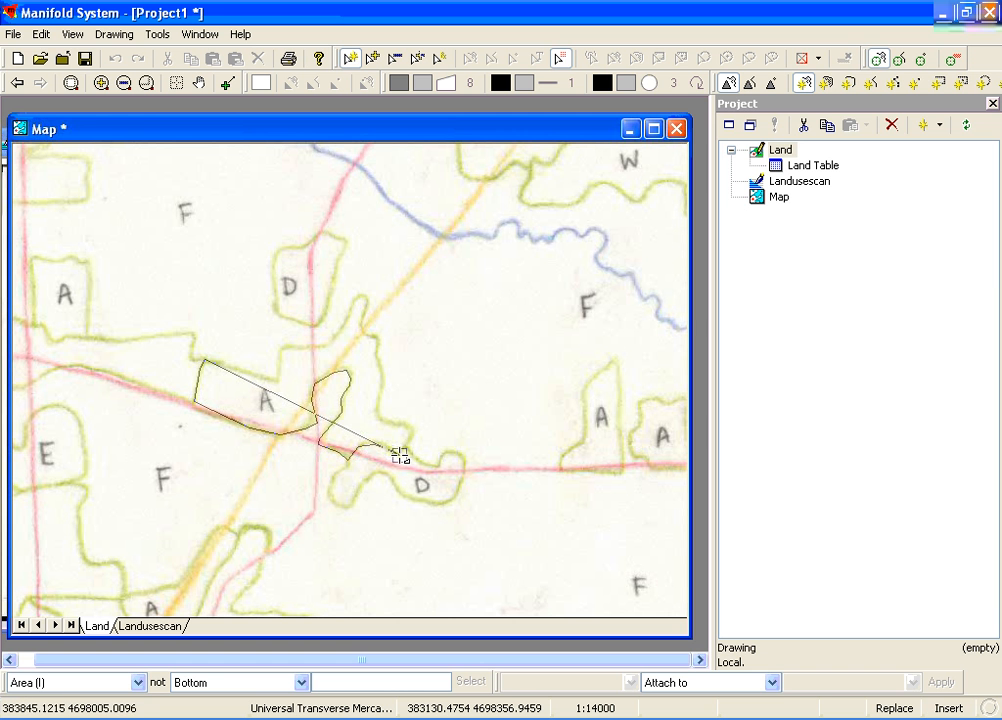
{"action": "left_click", "coordinate": [401, 454]}
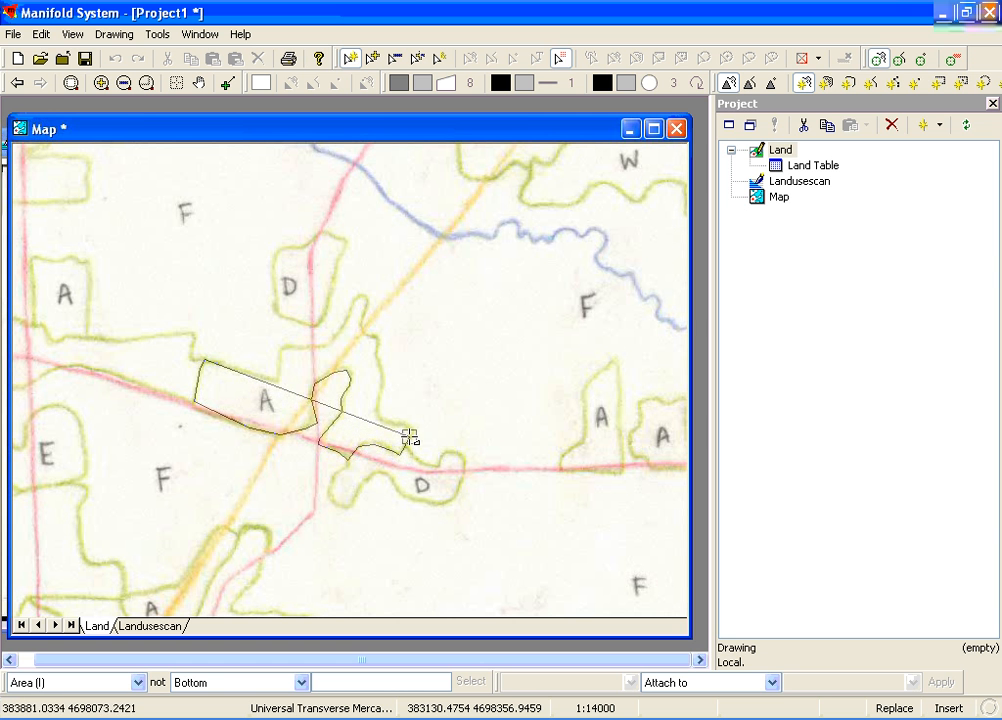
{"action": "left_click", "coordinate": [411, 432]}
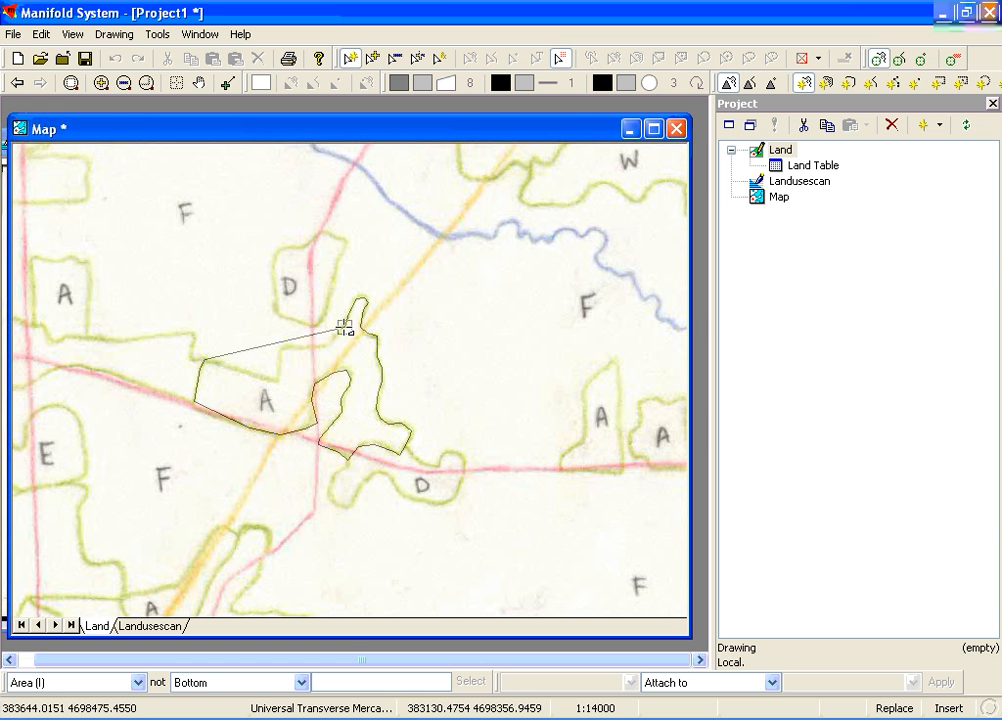
{"action": "left_click", "coordinate": [345, 327]}
{"action": "left_click", "coordinate": [330, 347]}
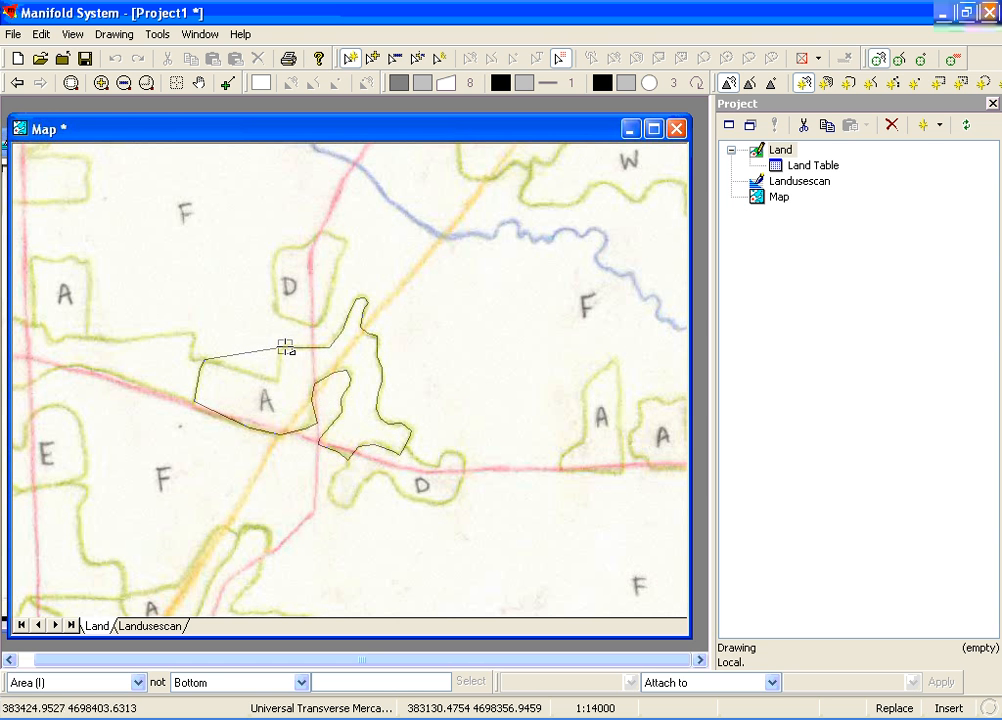
{"action": "left_click", "coordinate": [284, 348]}
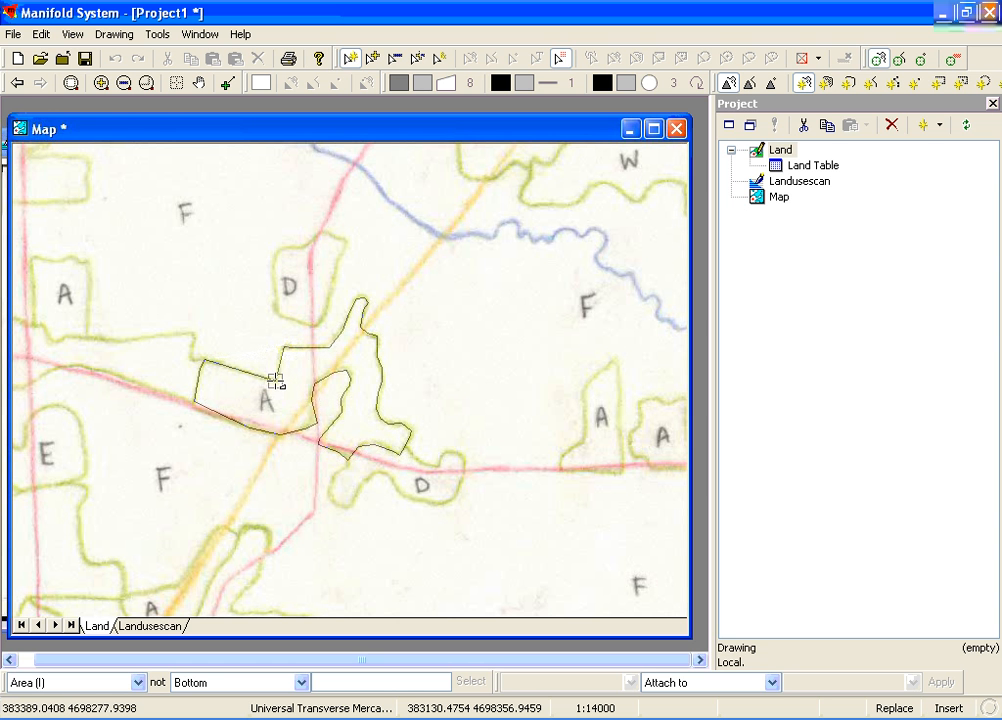
{"action": "double_click", "coordinate": [276, 381]}
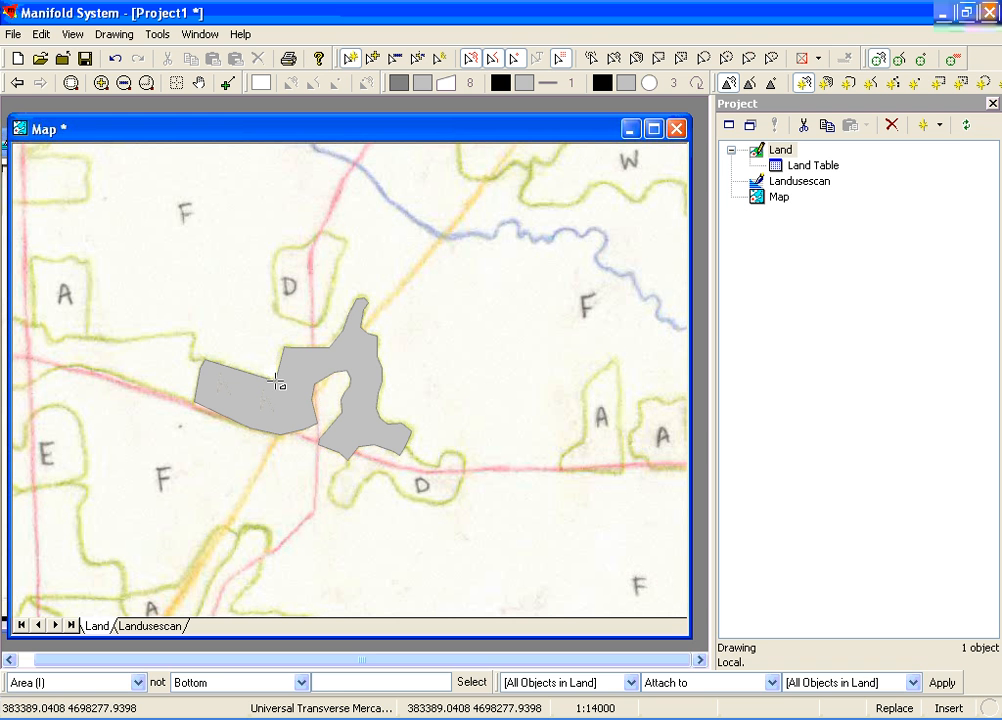
Set the background colour of areas in the Land drawing to transparent
{"action": "left_click", "coordinate": [424, 84]}
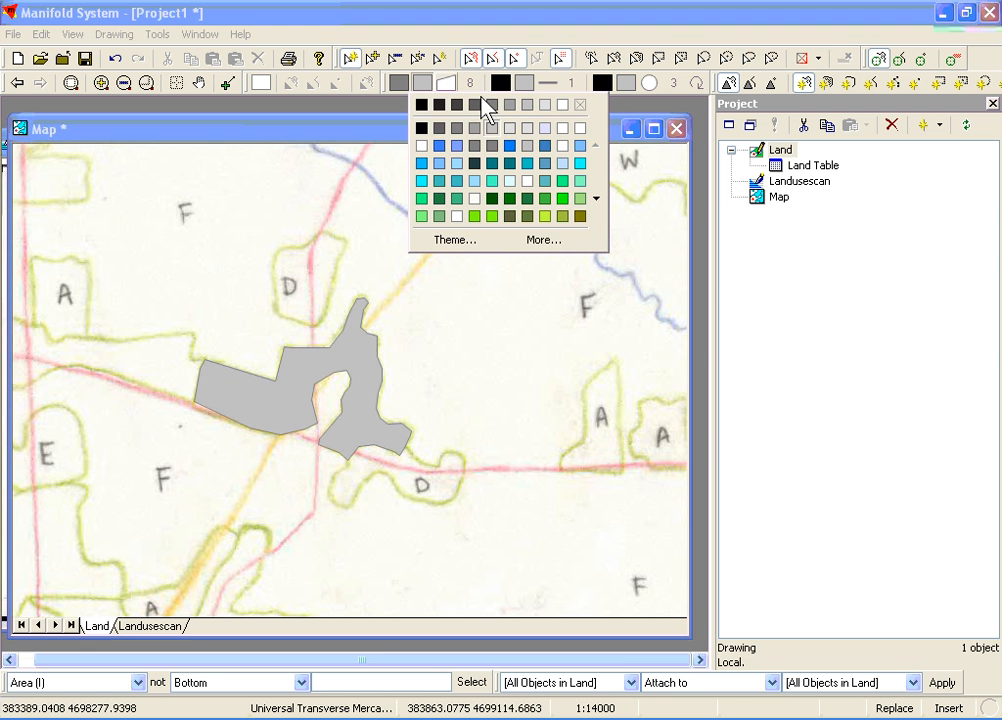
{"action": "left_click", "coordinate": [578, 104]}
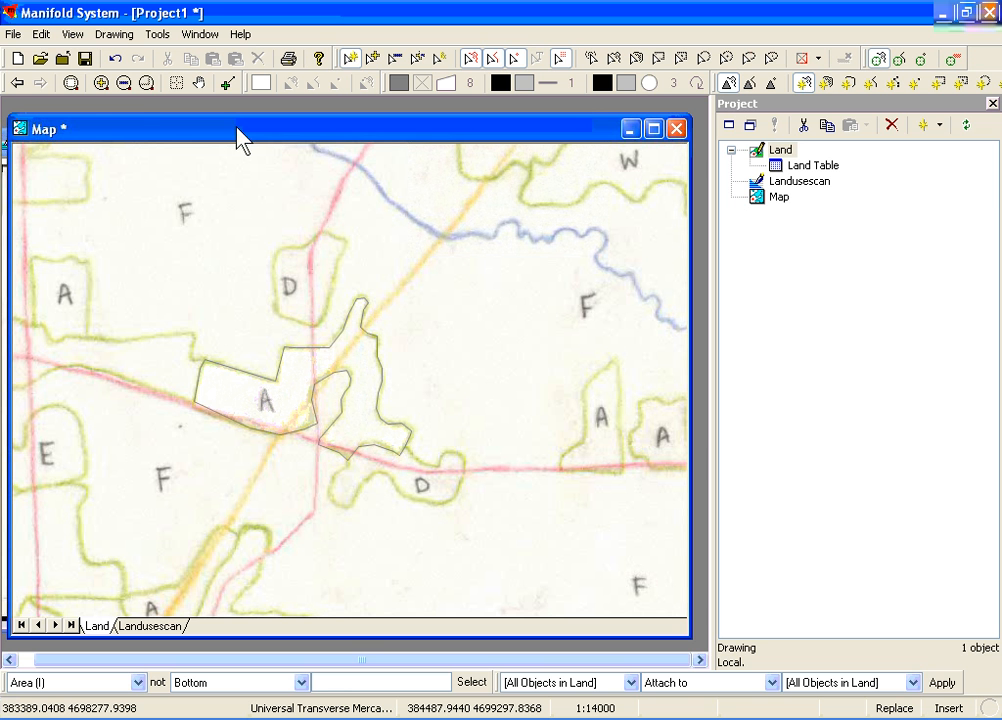
Select the digitized A area for editing and move two vertices onto the green line, one by the red road and one at the upper corner
{"action": "left_click", "coordinate": [146, 83]}
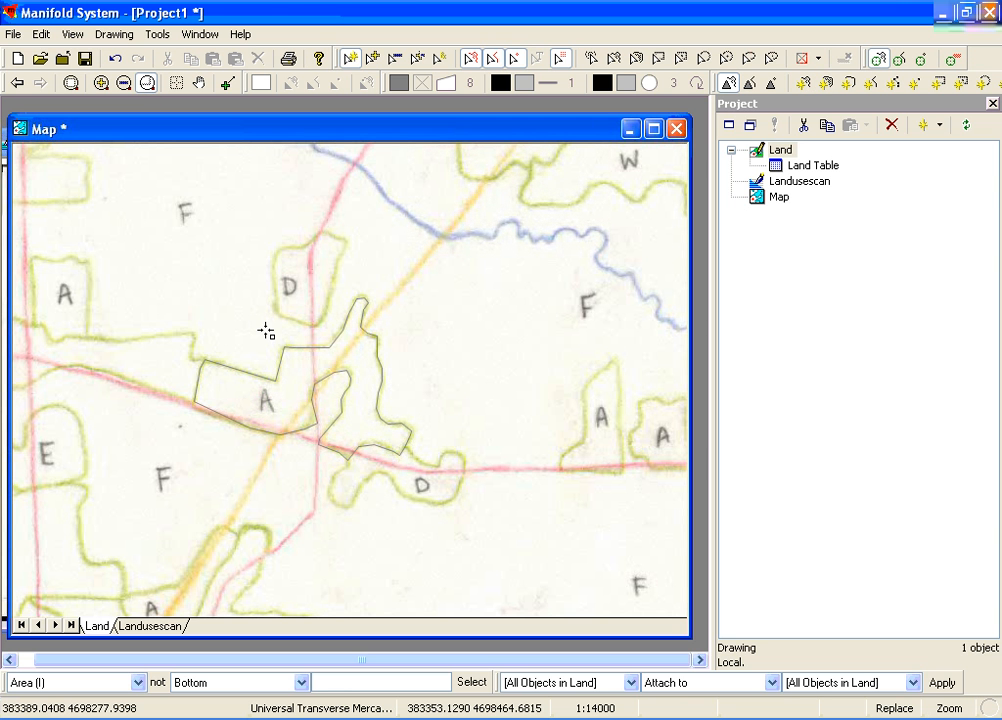
{"action": "left_click_drag", "start_coordinate": [266, 331], "coordinate": [437, 506]}
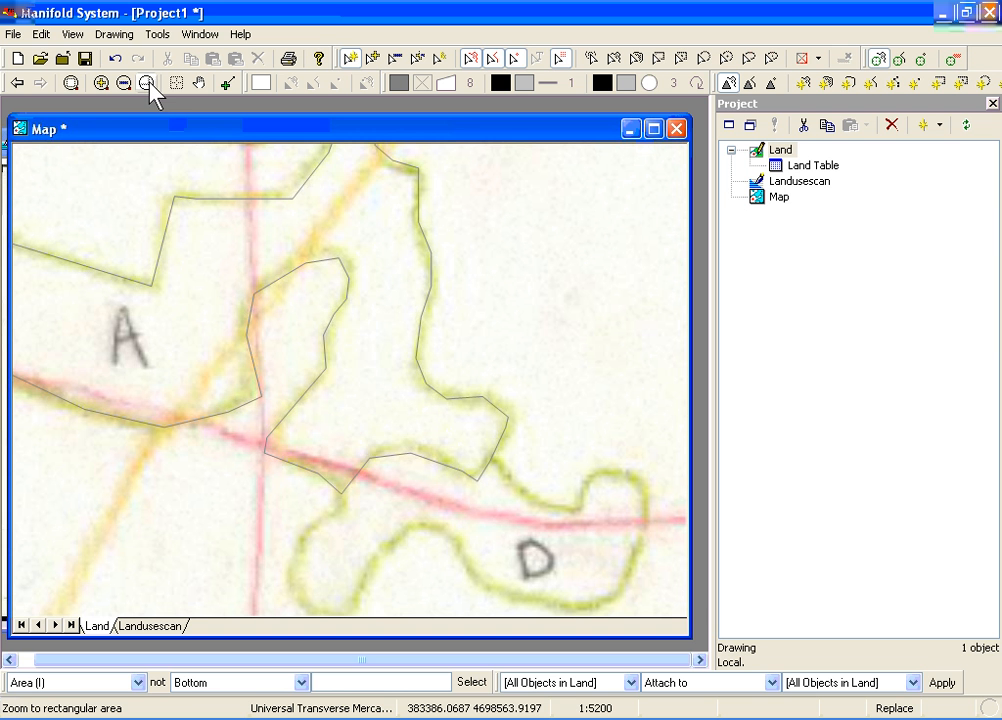
{"action": "left_click", "coordinate": [249, 331]}
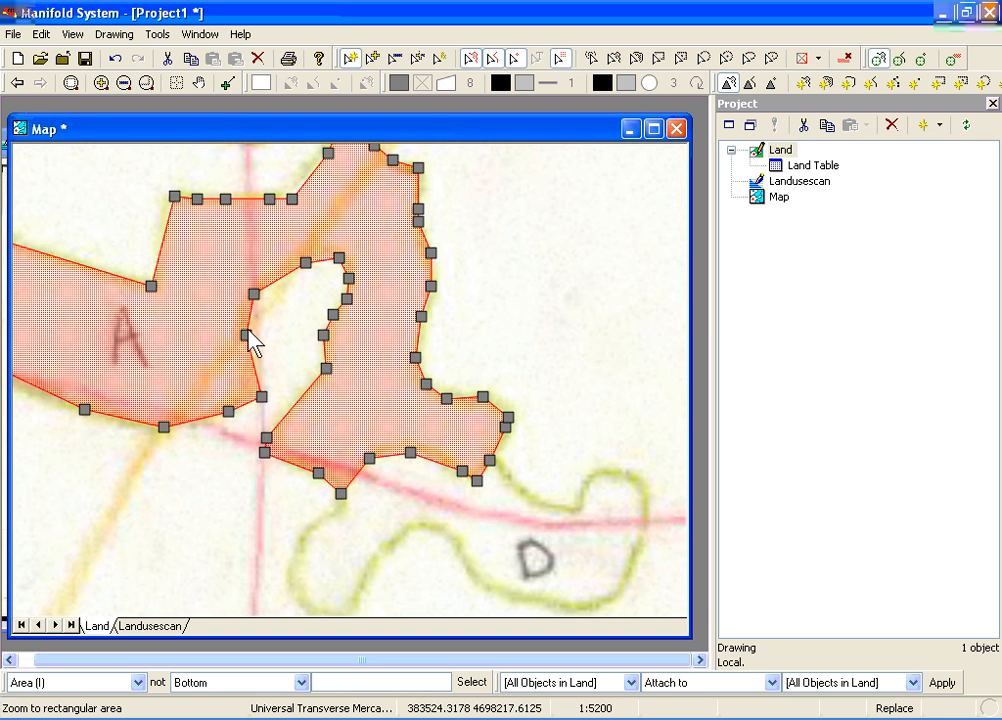
{"action": "left_click", "coordinate": [249, 331]}
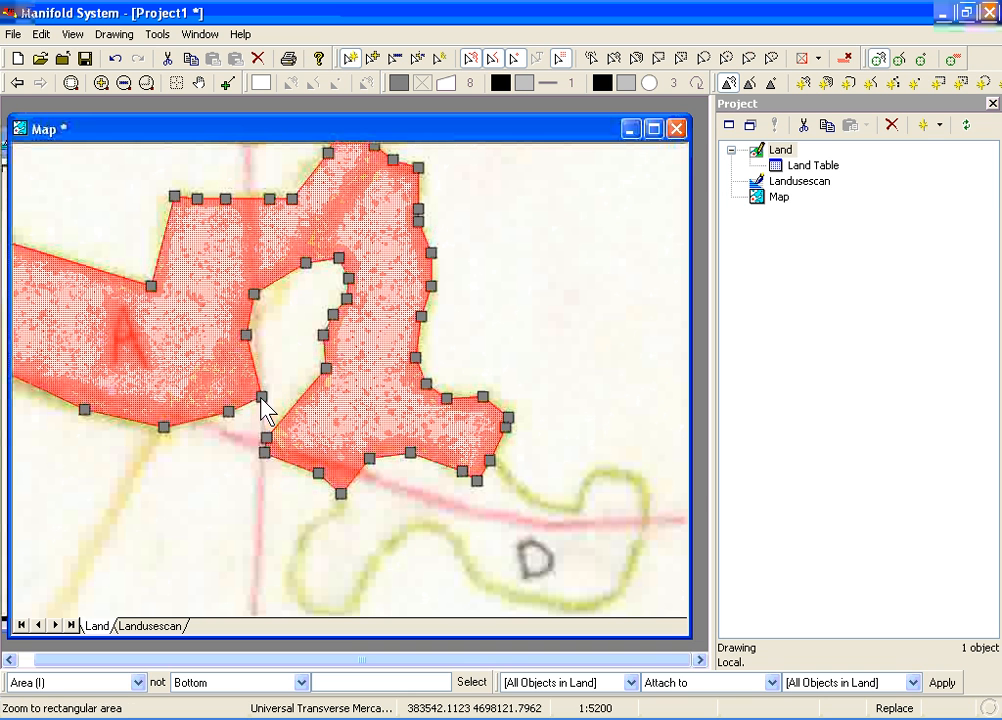
{"action": "left_click_drag", "start_coordinate": [262, 402], "coordinate": [251, 386]}
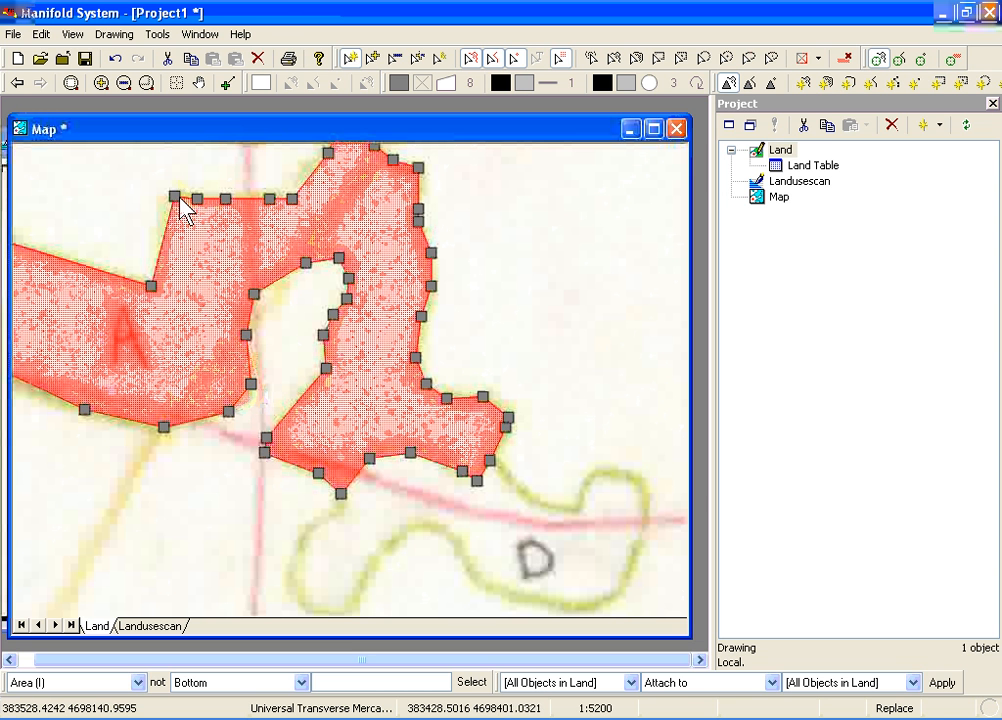
{"action": "left_click_drag", "start_coordinate": [174, 197], "coordinate": [167, 197]}
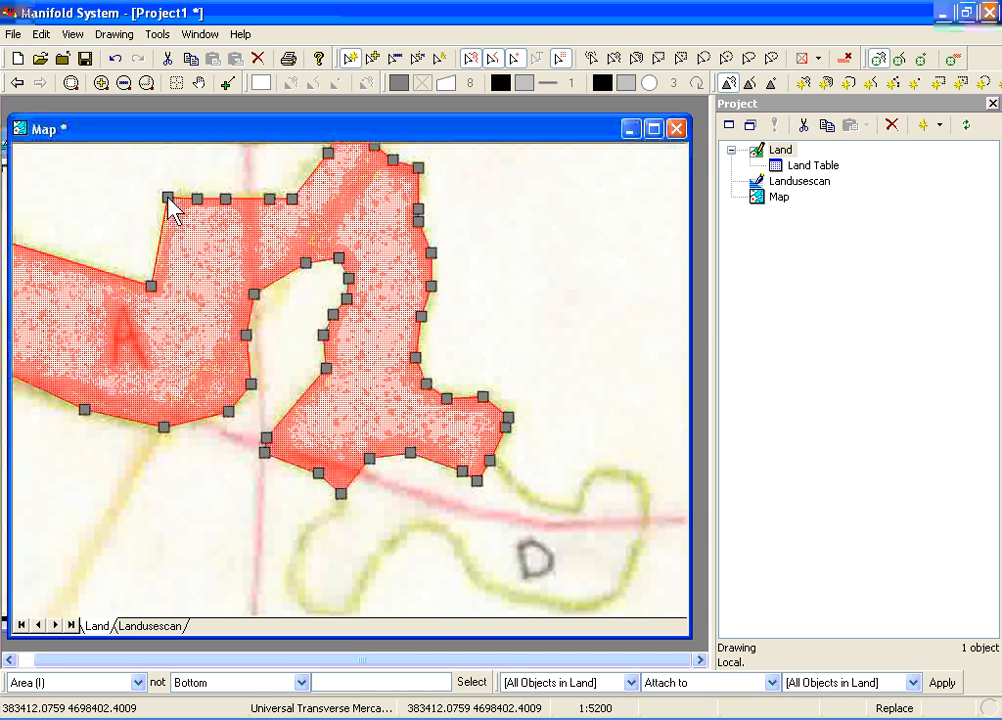
Add a coordinate on the A area's upper sloping edge, move it onto the green line and finish editing the area
{"action": "right_click", "coordinate": [311, 176]}
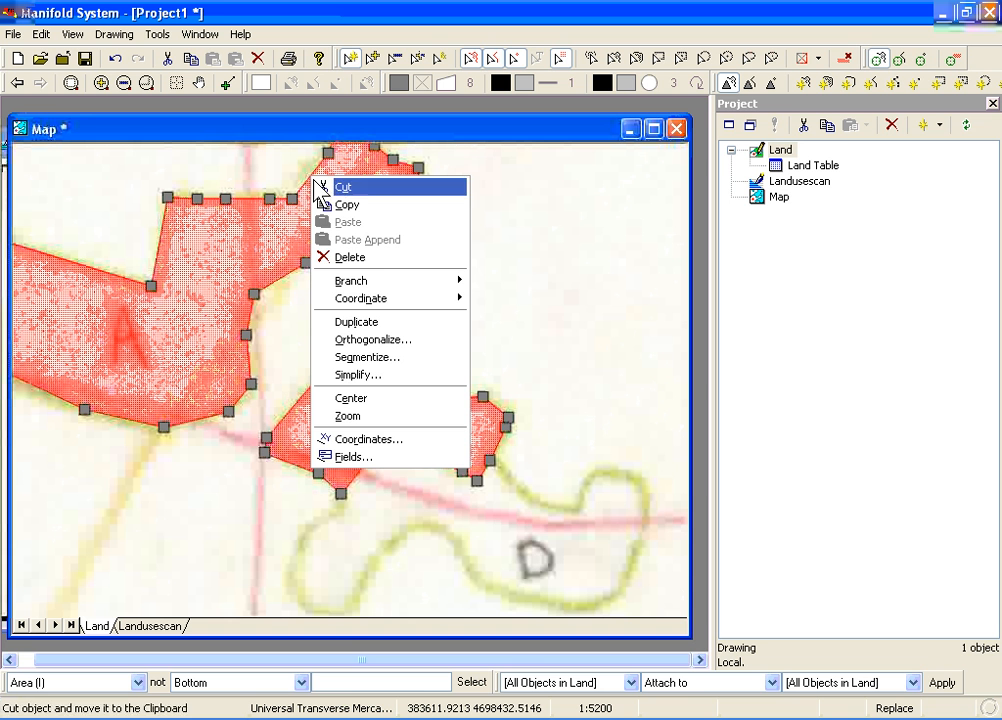
{"action": "left_click", "coordinate": [490, 298]}
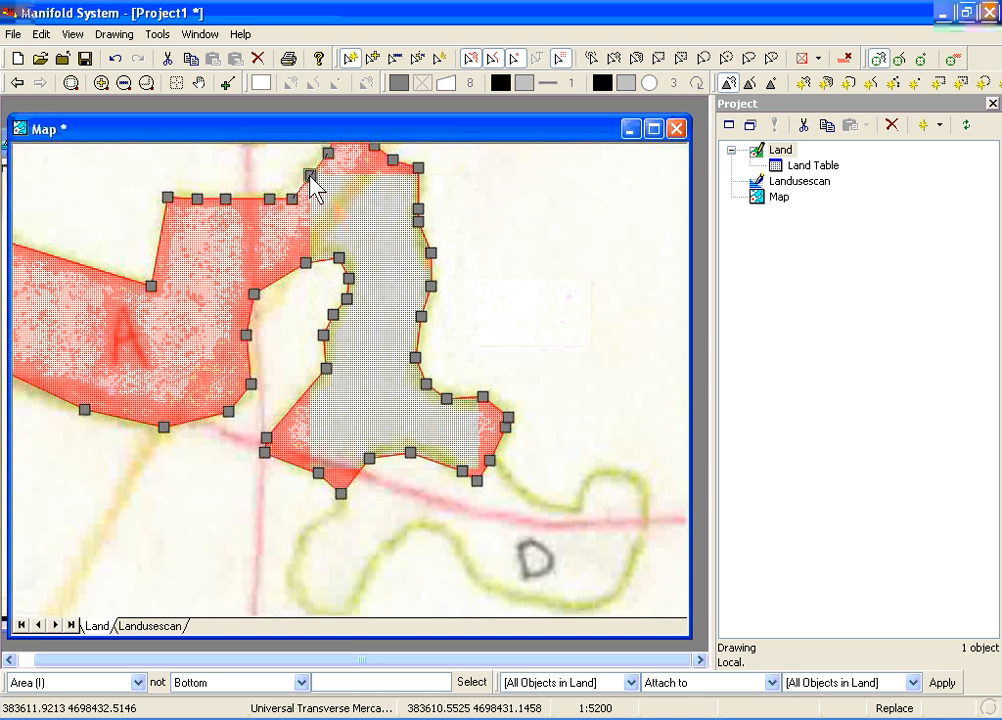
{"action": "left_click", "coordinate": [306, 172]}
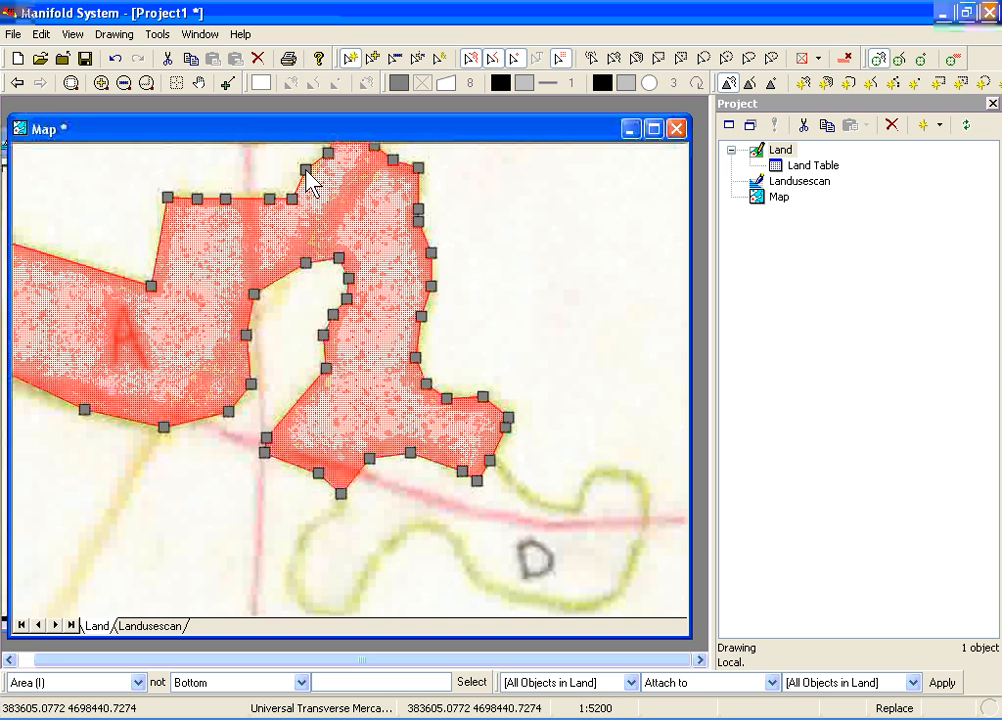
{"action": "left_click", "coordinate": [283, 177]}
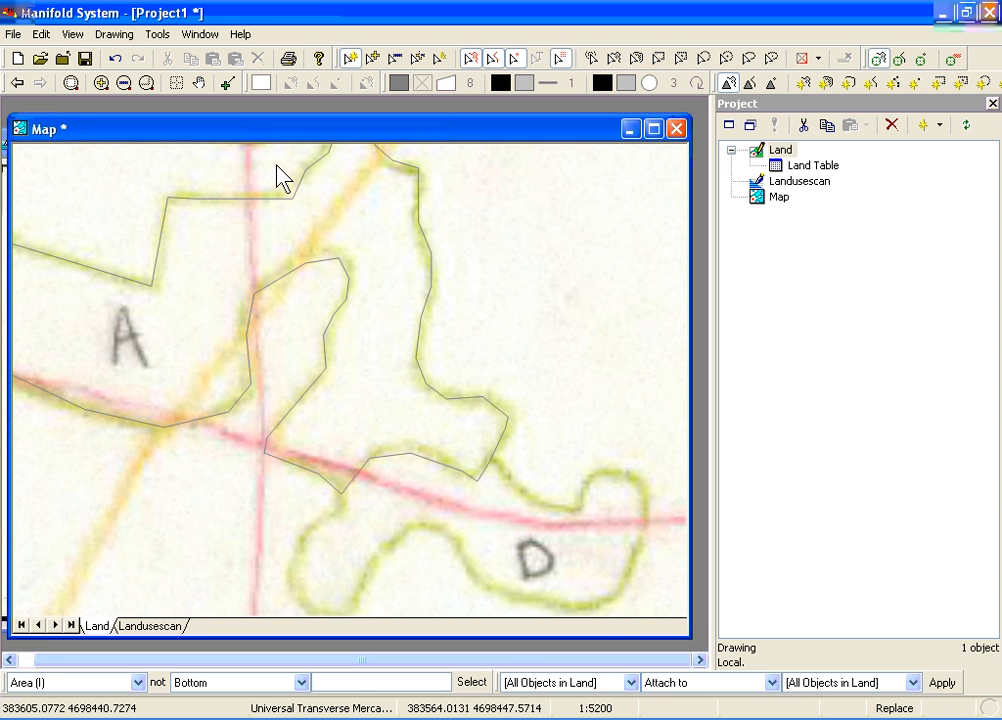
Digitize the D area adjoining the A area as a closed area in the Land drawing, snapping to the A area along their shared boundary
{"action": "left_click", "coordinate": [199, 83]}
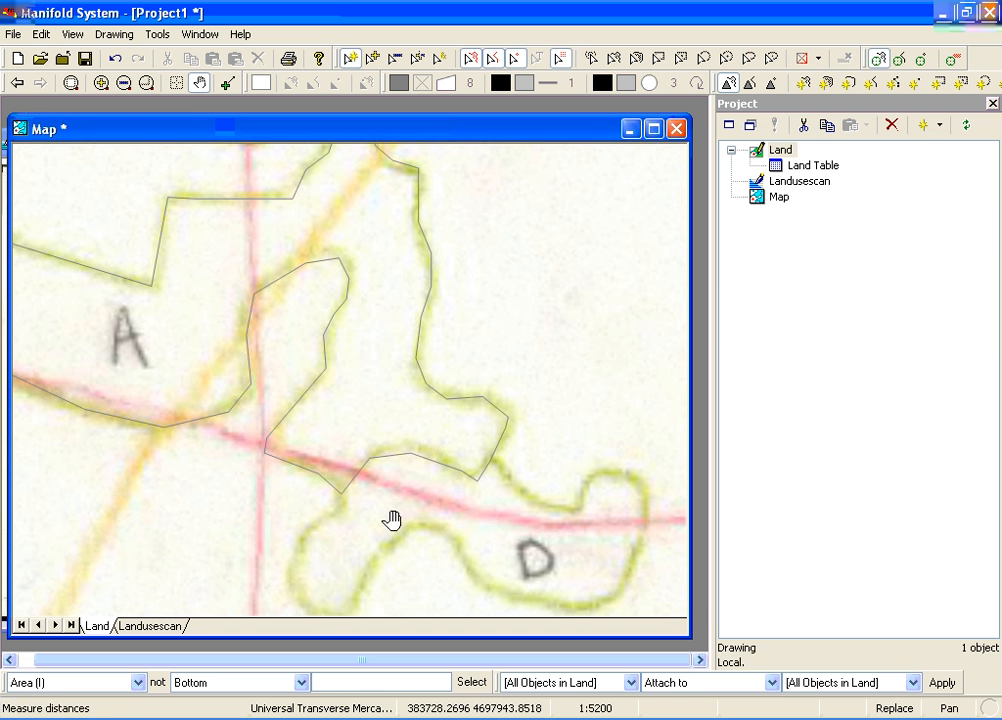
{"action": "left_click_drag", "start_coordinate": [391, 520], "coordinate": [368, 474]}
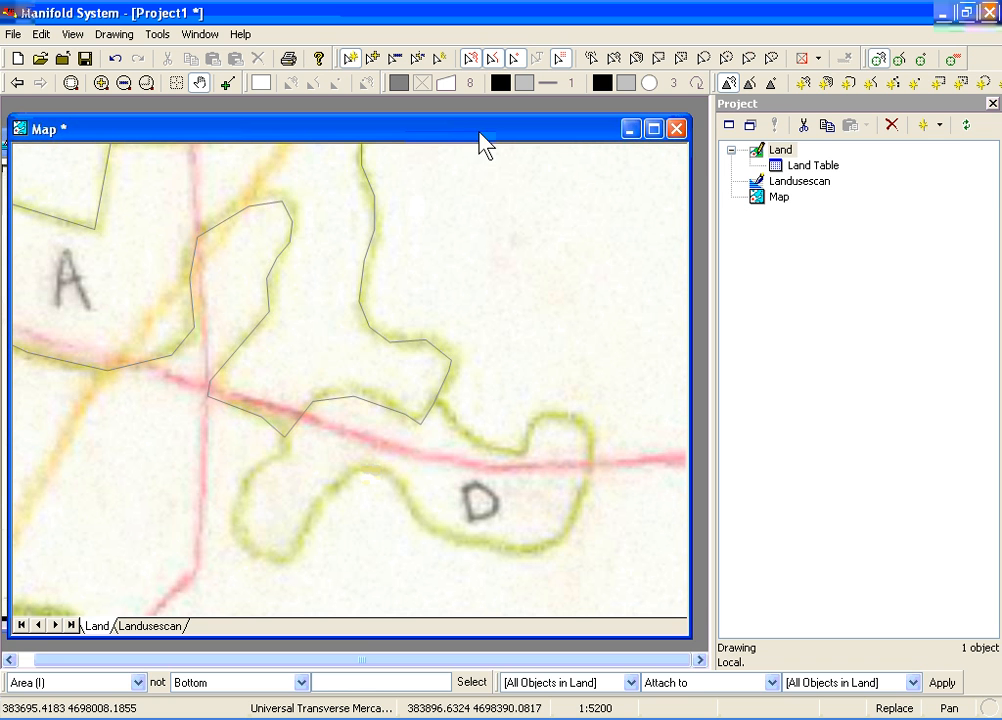
{"action": "left_click", "coordinate": [805, 84]}
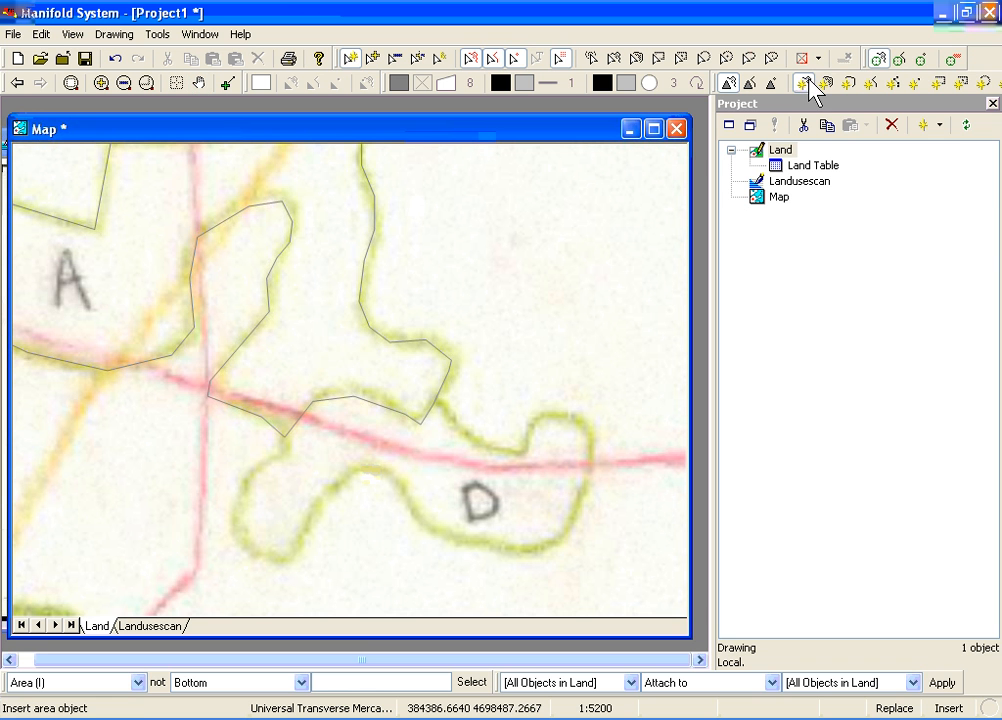
{"action": "left_click", "coordinate": [877, 58]}
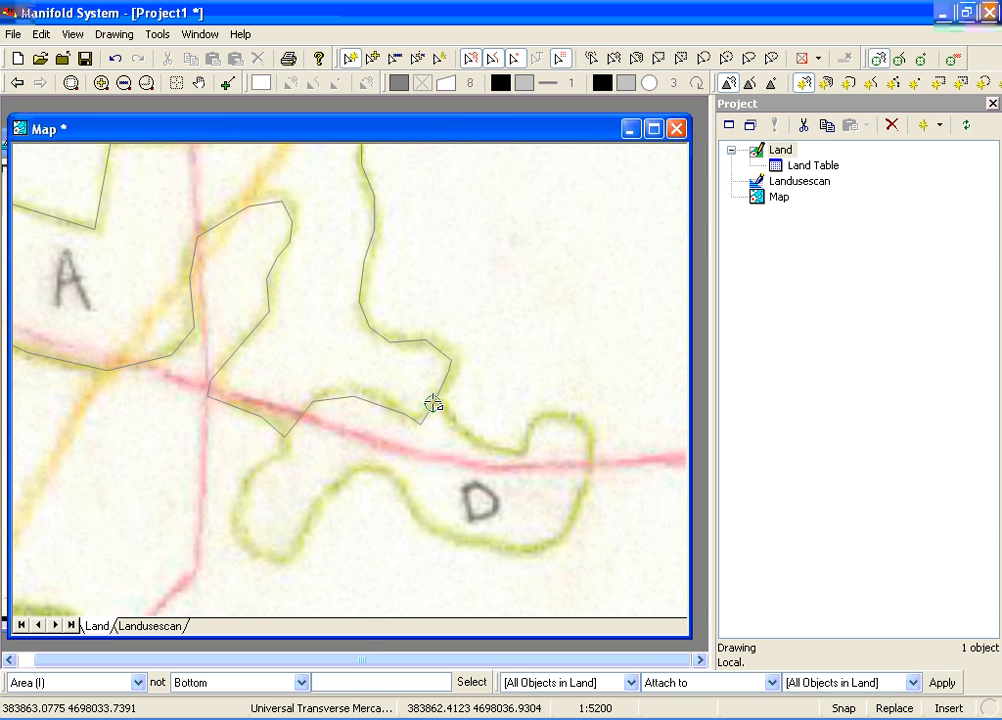
{"action": "left_click", "coordinate": [432, 403]}
{"action": "left_click", "coordinate": [454, 425]}
{"action": "left_click", "coordinate": [482, 445]}
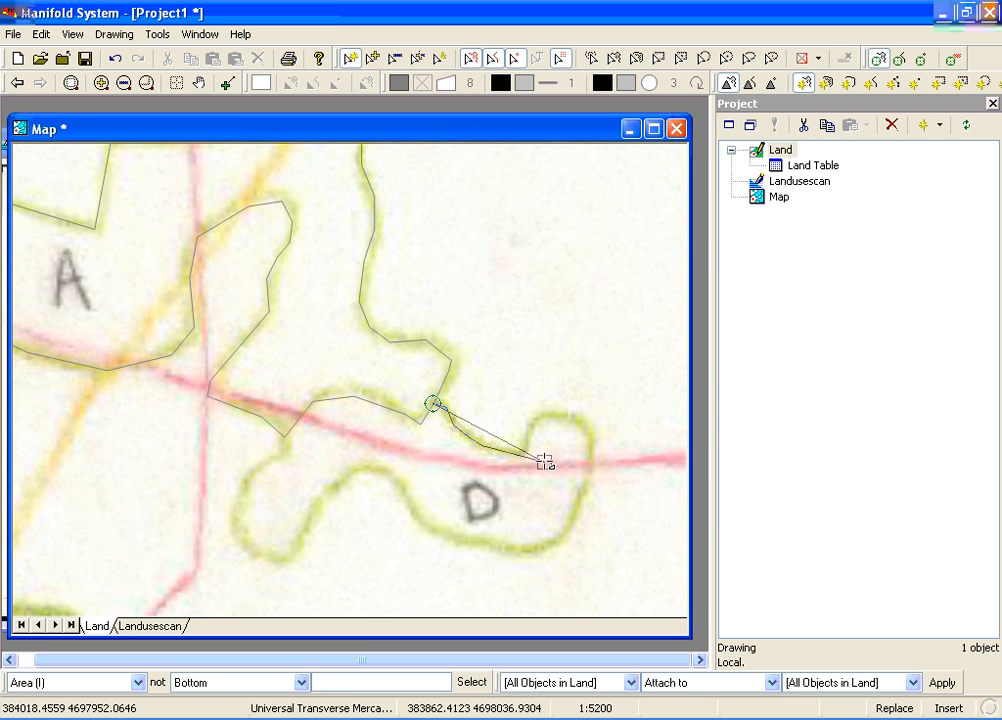
{"action": "left_click", "coordinate": [524, 451]}
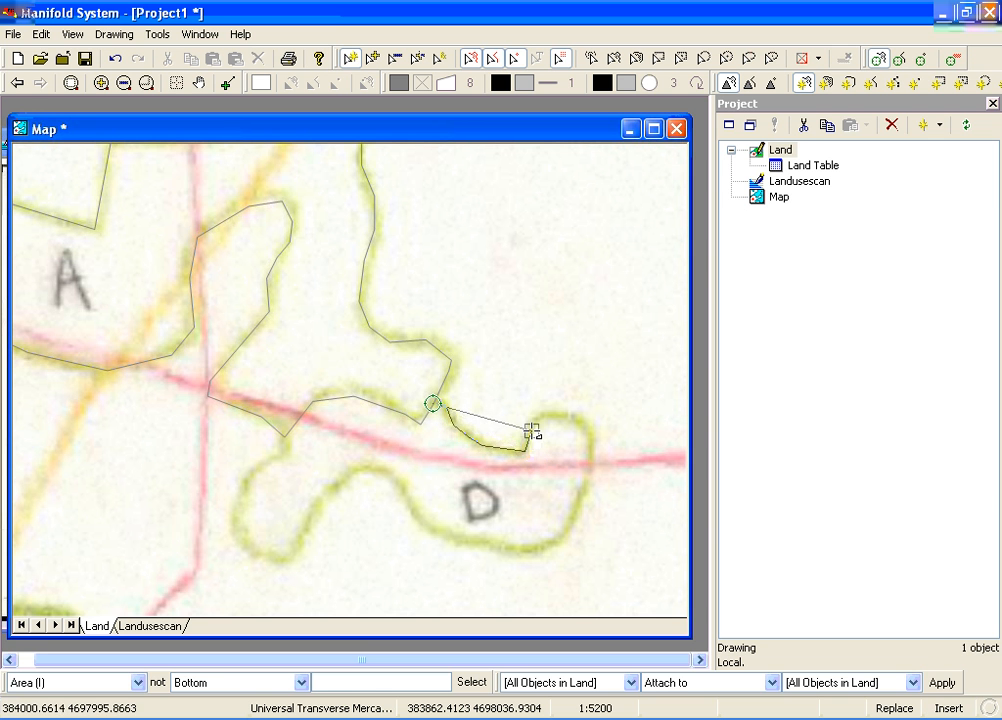
{"action": "left_click", "coordinate": [540, 414]}
{"action": "left_click", "coordinate": [555, 412]}
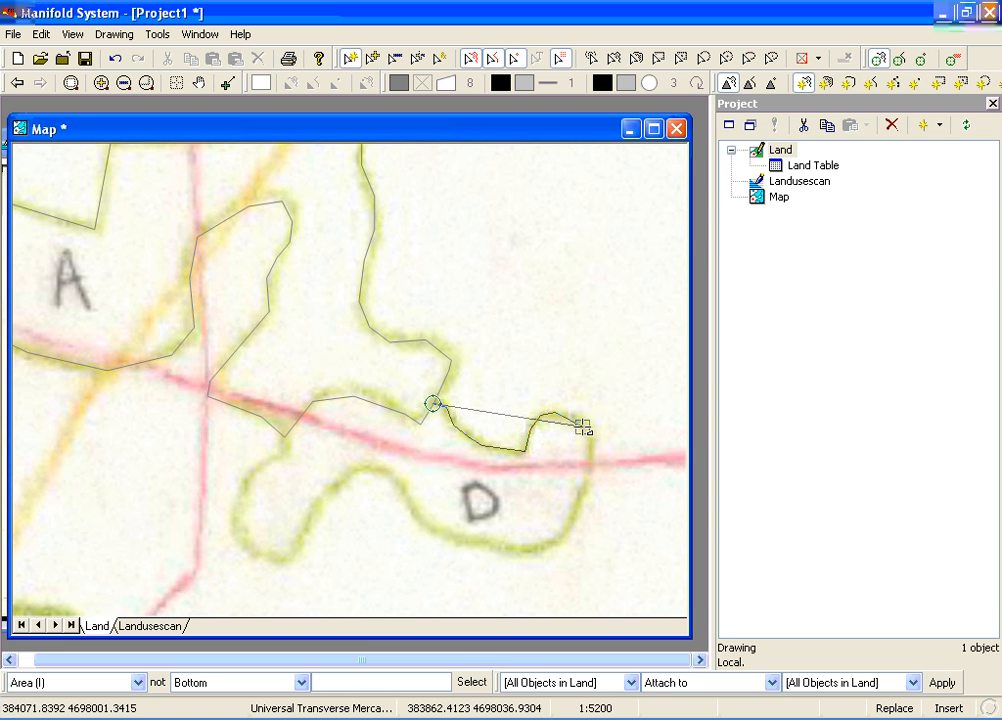
{"action": "left_click", "coordinate": [587, 428]}
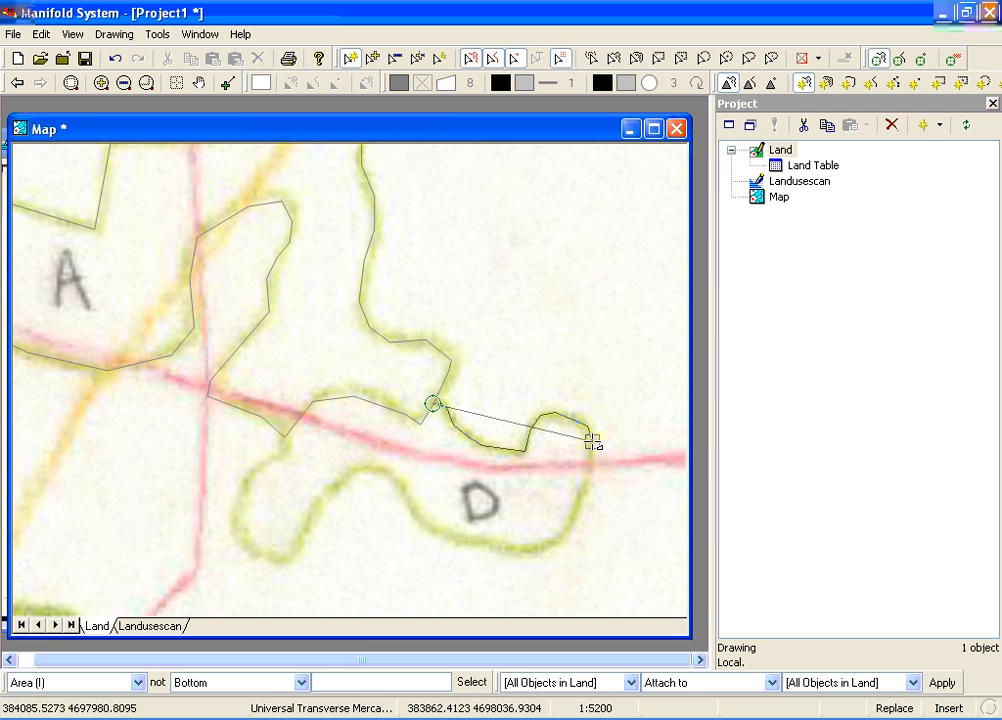
{"action": "left_click", "coordinate": [591, 439]}
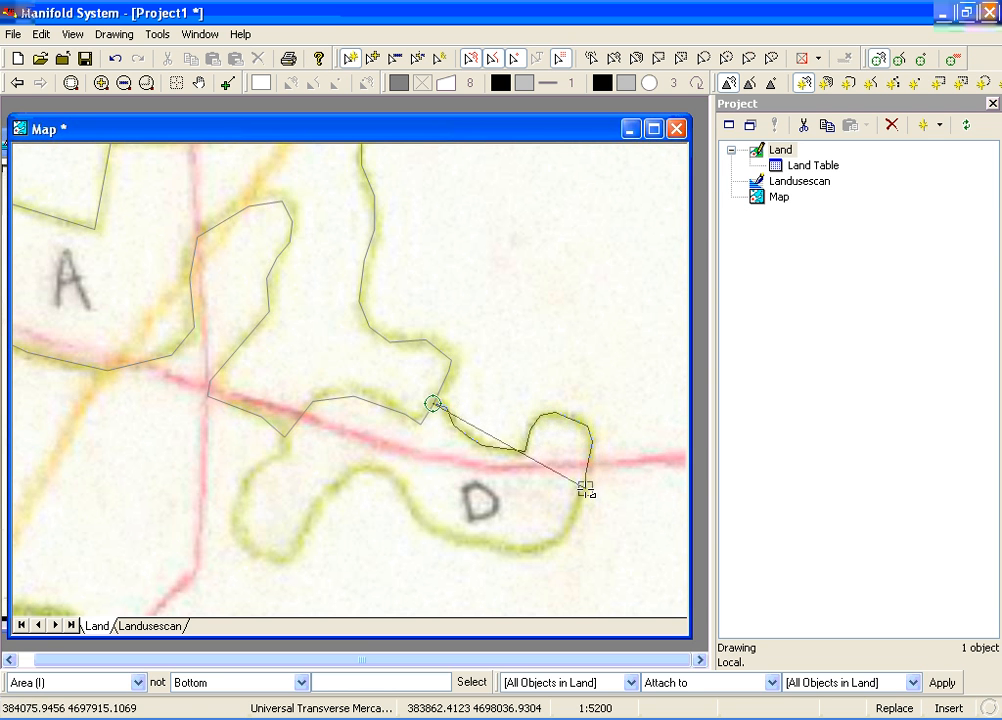
{"action": "left_click", "coordinate": [583, 497]}
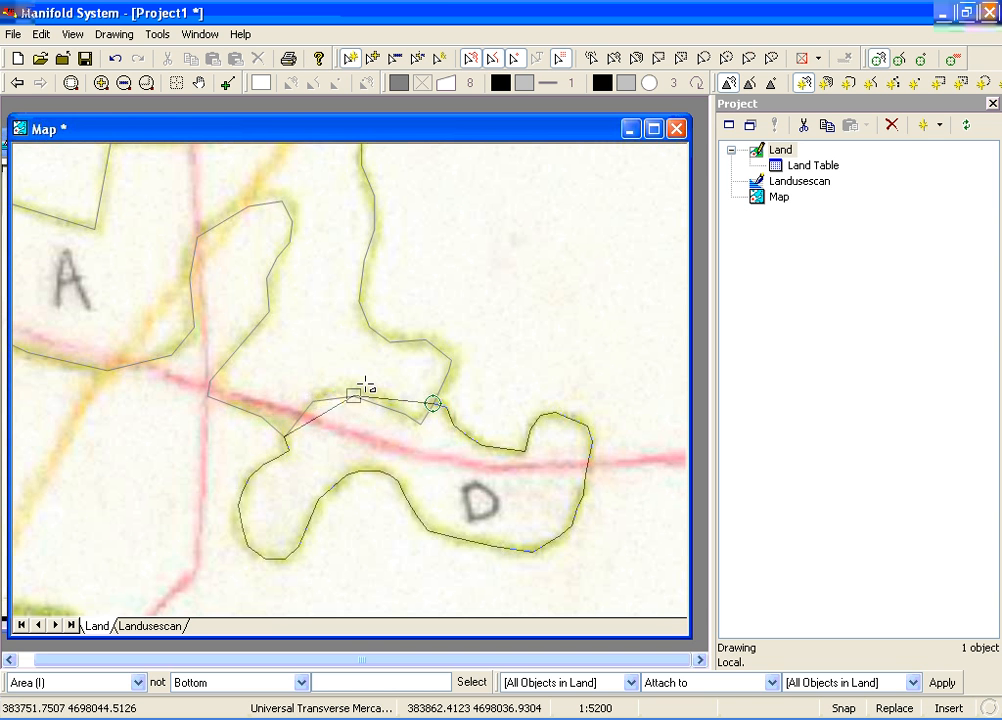
{"action": "left_click", "coordinate": [314, 400]}
{"action": "left_click", "coordinate": [353, 396]}
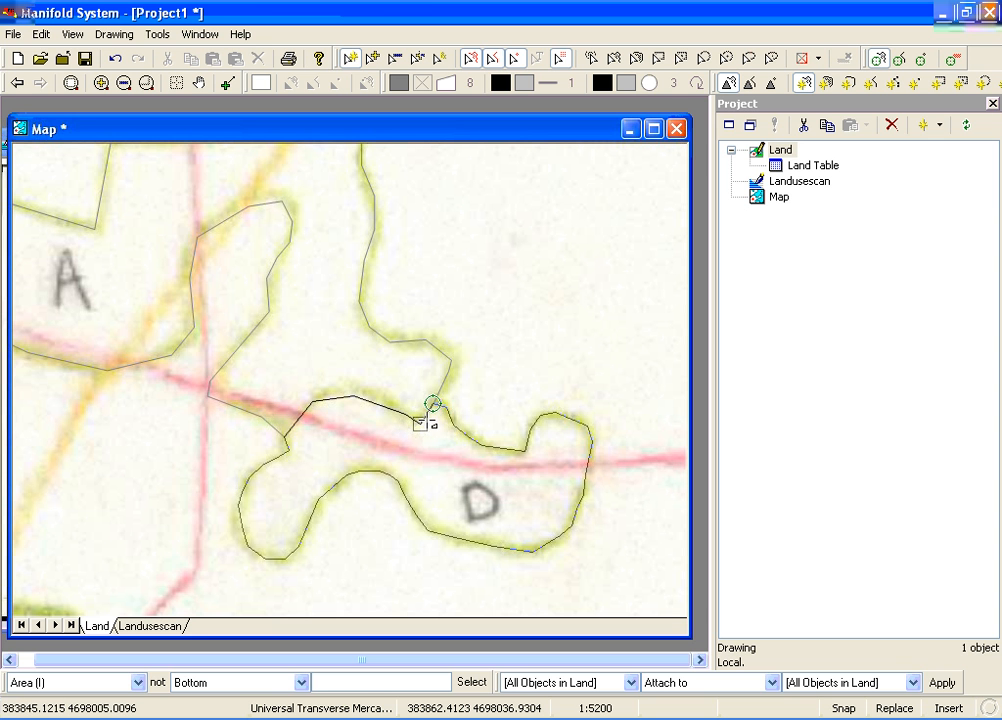
{"action": "left_click", "coordinate": [421, 422]}
{"action": "left_click", "coordinate": [433, 406]}
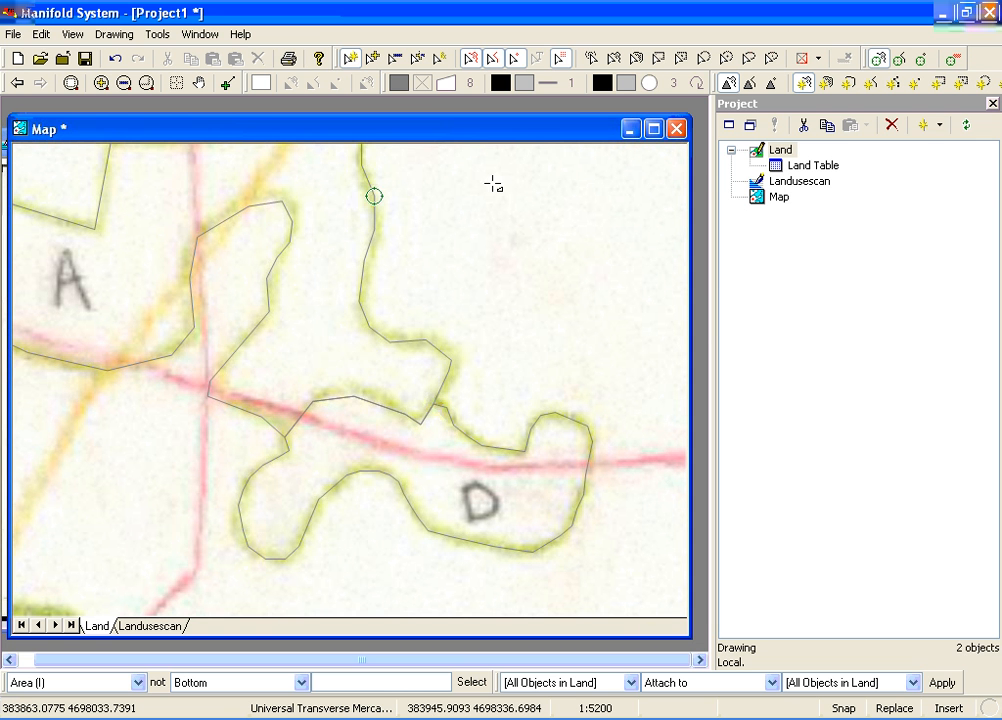
Set the background colour of areas to light grey and the Land layer's opacity to 20
{"action": "left_click", "coordinate": [434, 84]}
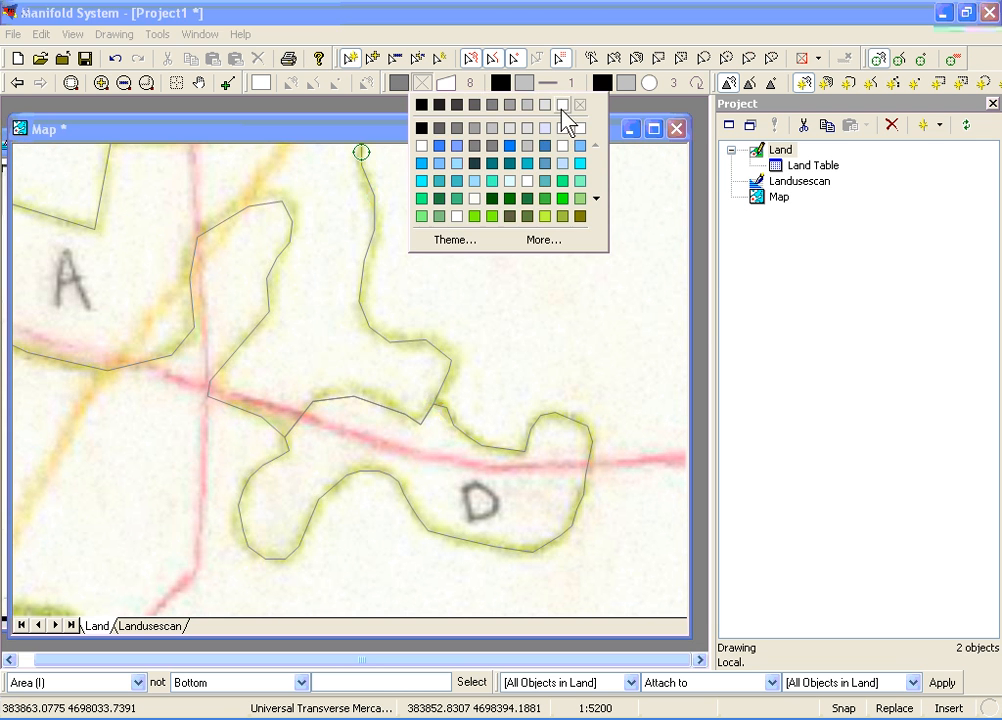
{"action": "left_click", "coordinate": [562, 106]}
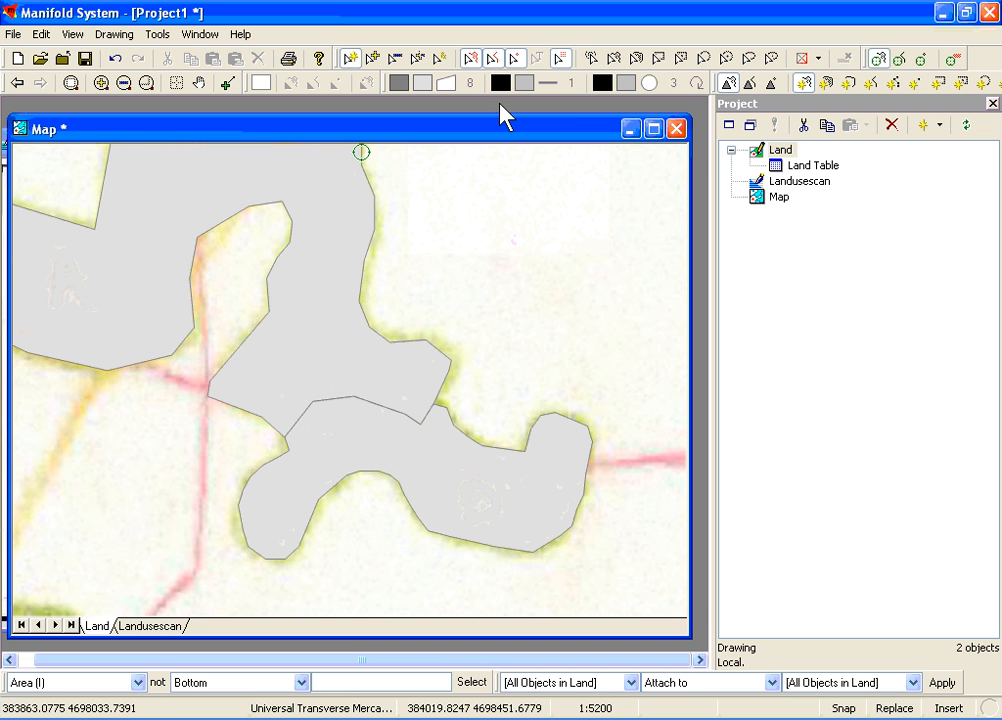
{"action": "right_click", "coordinate": [100, 628]}
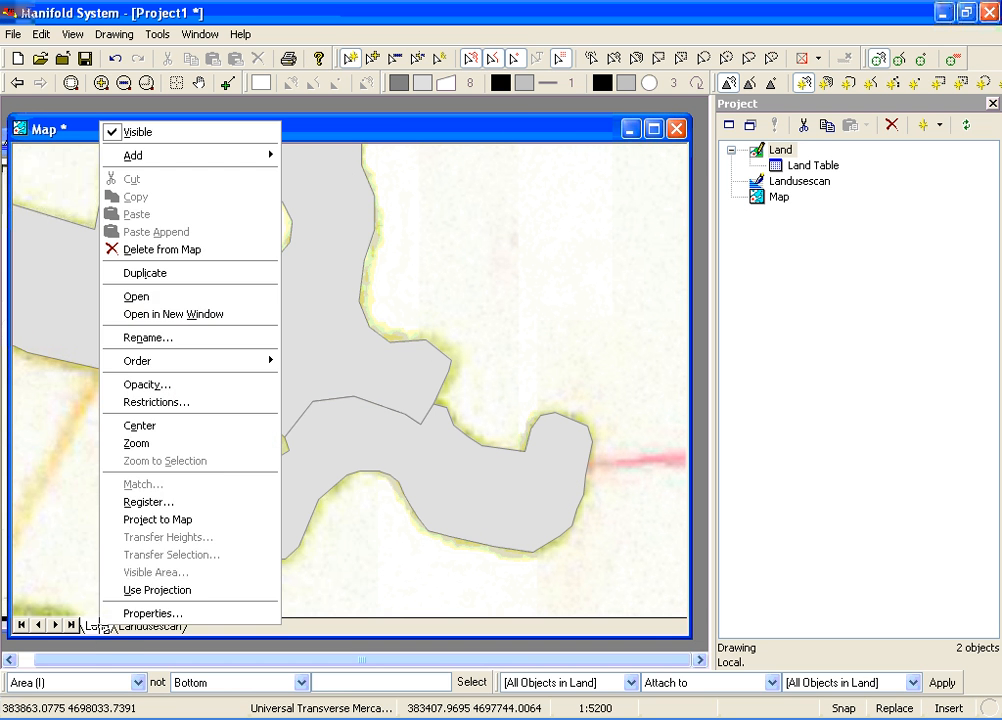
{"action": "left_click", "coordinate": [172, 385]}
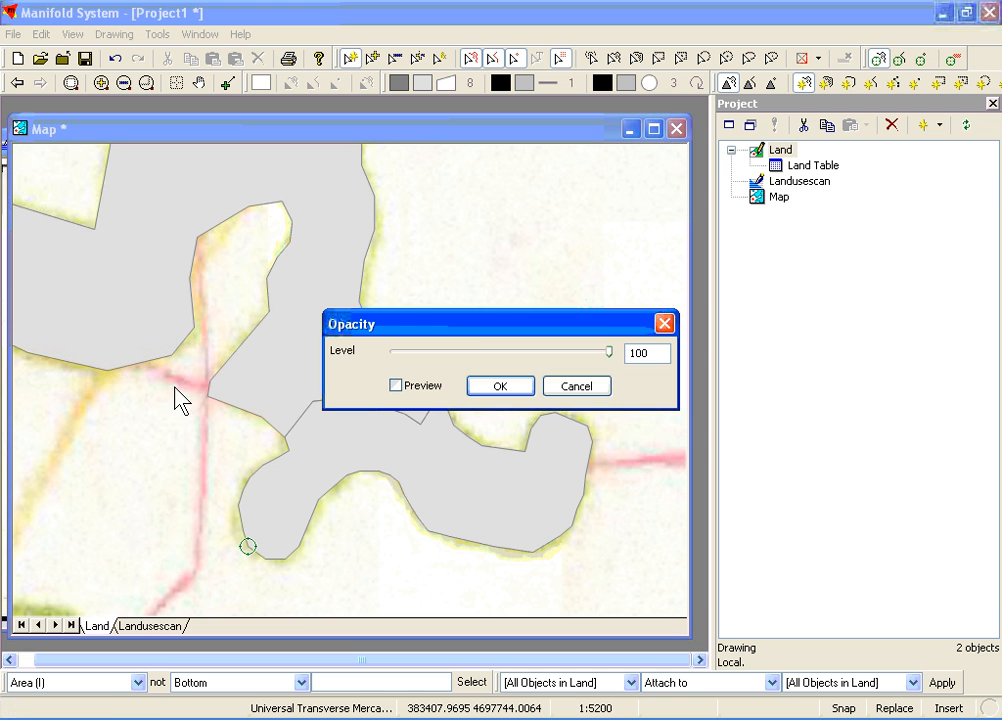
{"action": "left_click", "coordinate": [484, 353]}
{"action": "left_click", "coordinate": [480, 350]}
{"action": "left_click", "coordinate": [495, 387]}
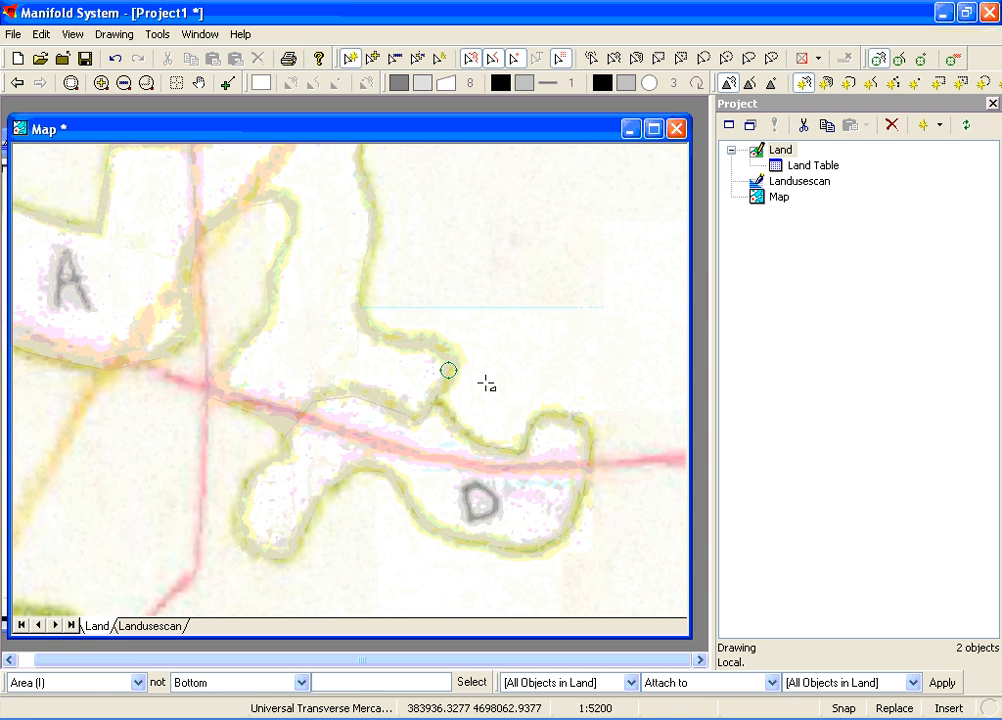
Raise the Land layer's opacity slightly and set the background colour of areas to cyan
{"action": "right_click", "coordinate": [100, 625]}
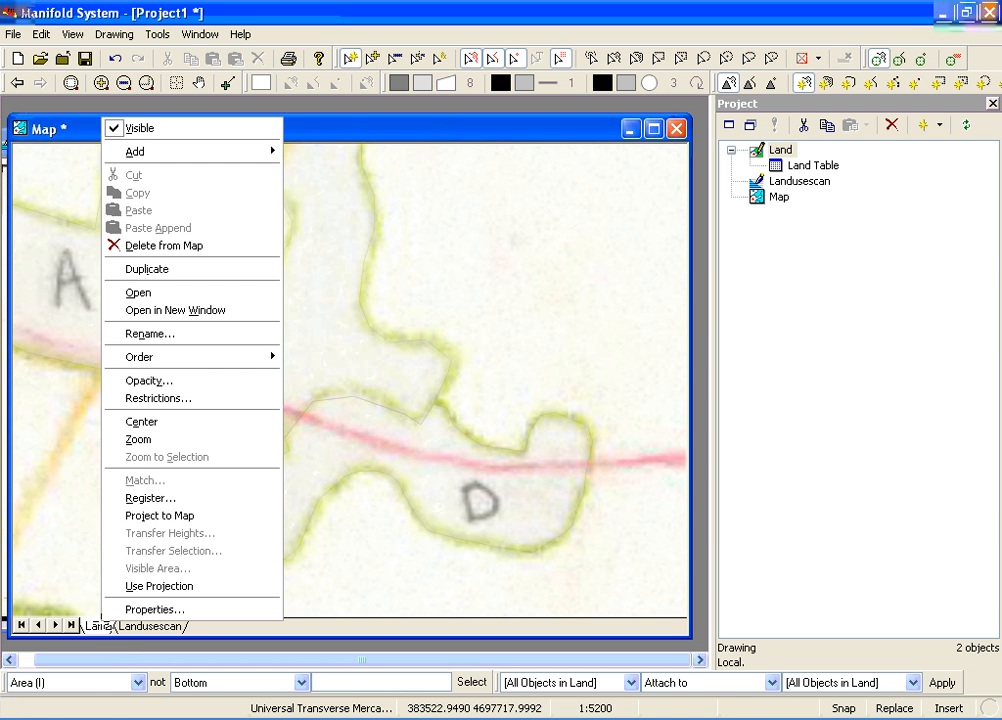
{"action": "left_click", "coordinate": [165, 380]}
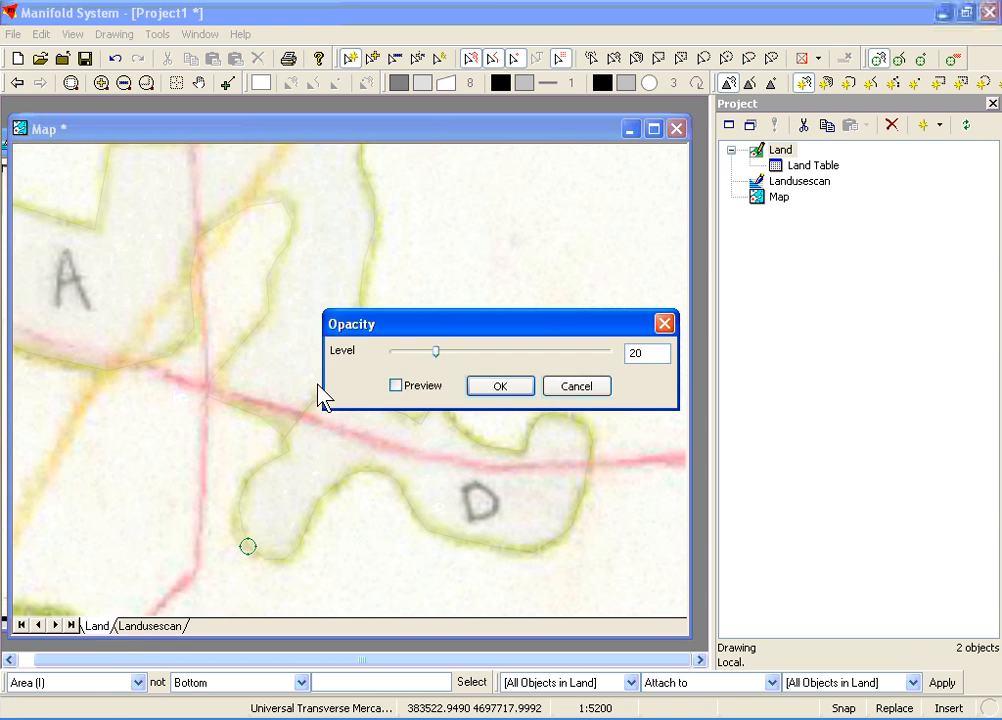
{"action": "left_click", "coordinate": [459, 353]}
{"action": "left_click", "coordinate": [476, 385]}
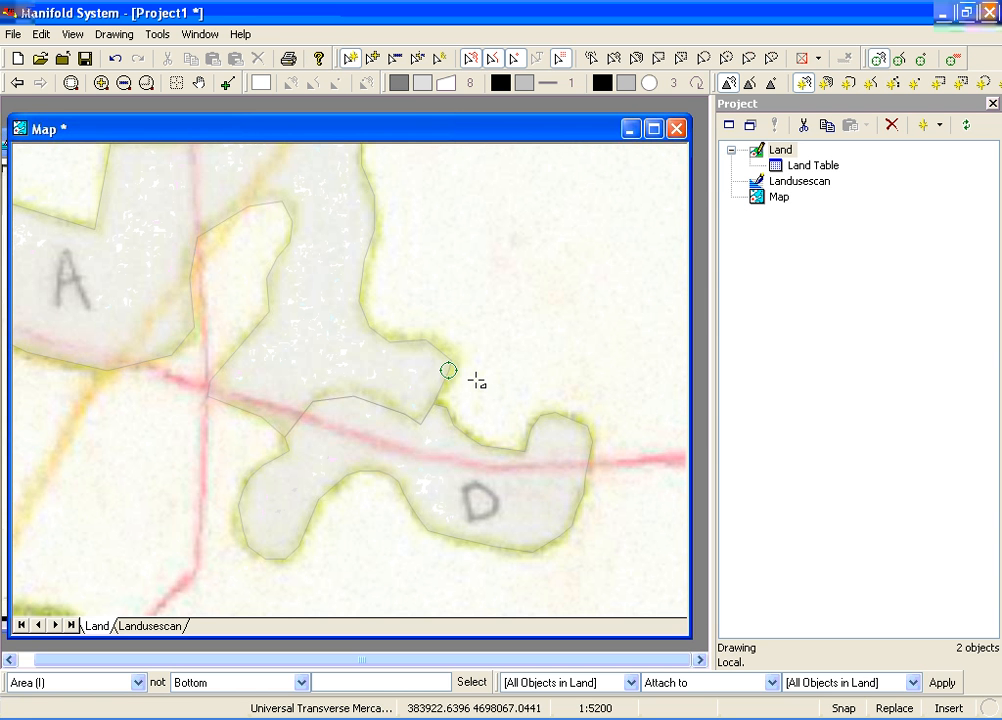
{"action": "left_click", "coordinate": [422, 83]}
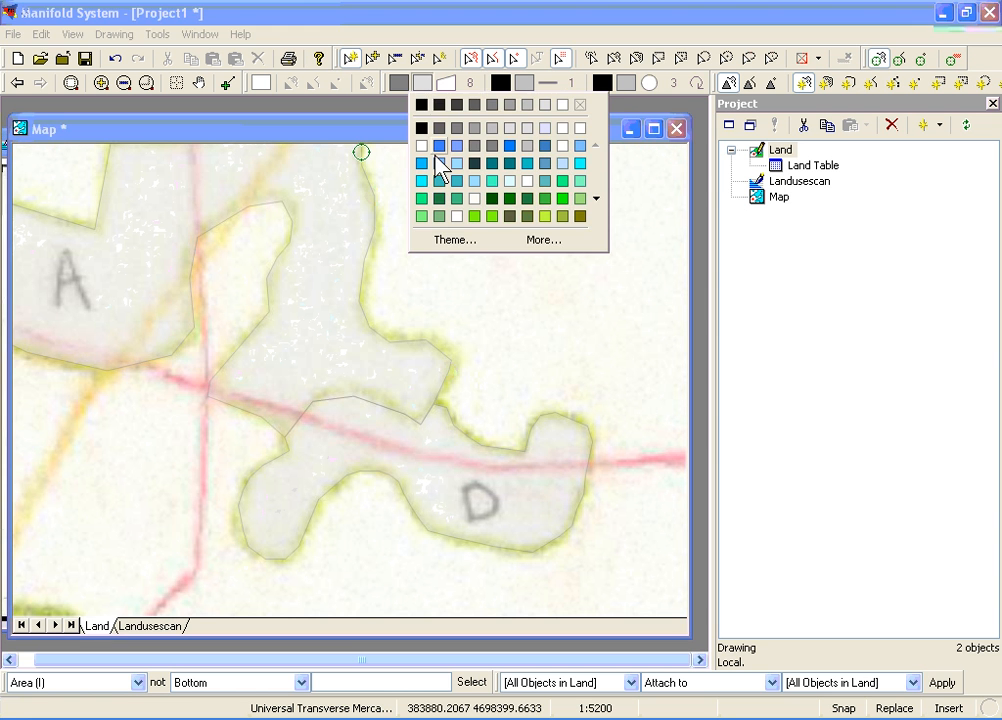
{"action": "left_click", "coordinate": [421, 180]}
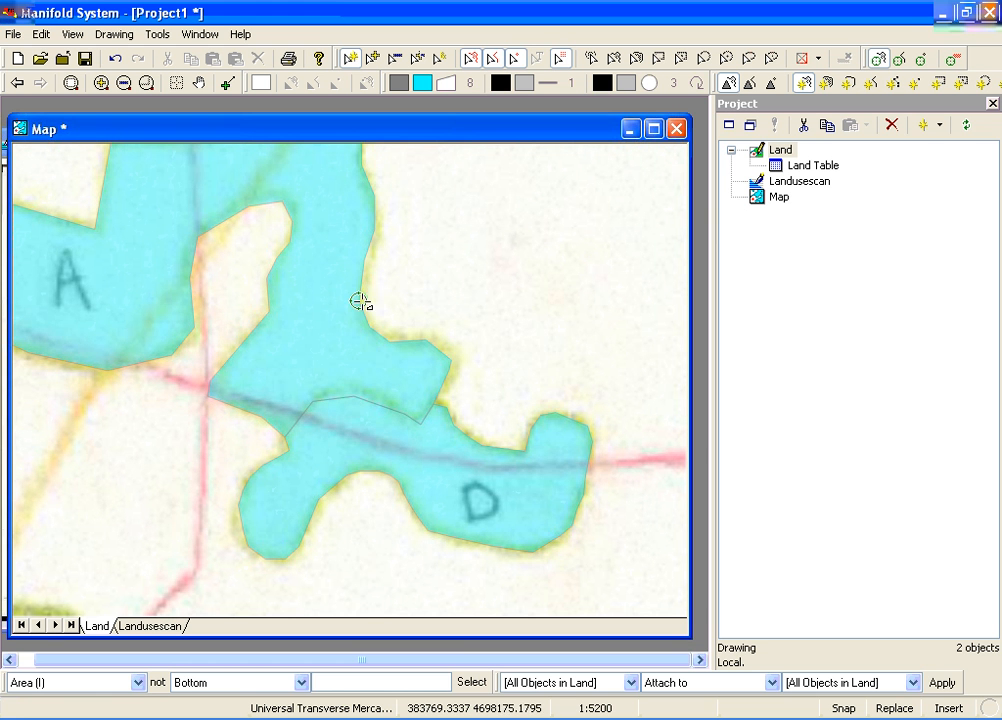
Select the digitized A and D areas together and delete them from the Land drawing
{"action": "left_click", "coordinate": [74, 90]}
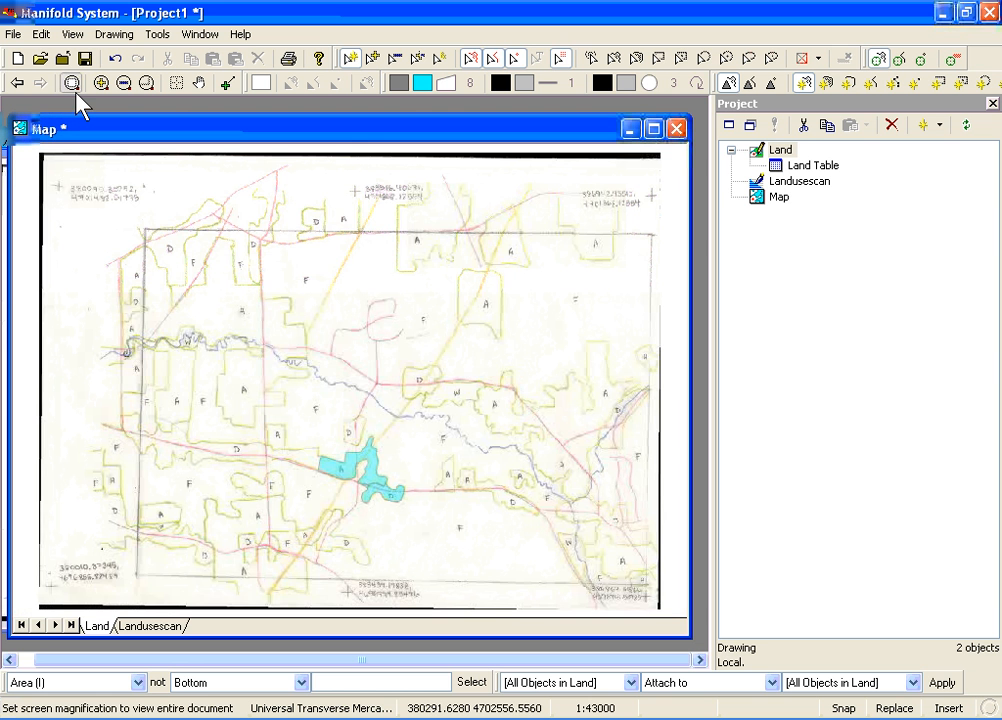
{"action": "left_click", "coordinate": [728, 88]}
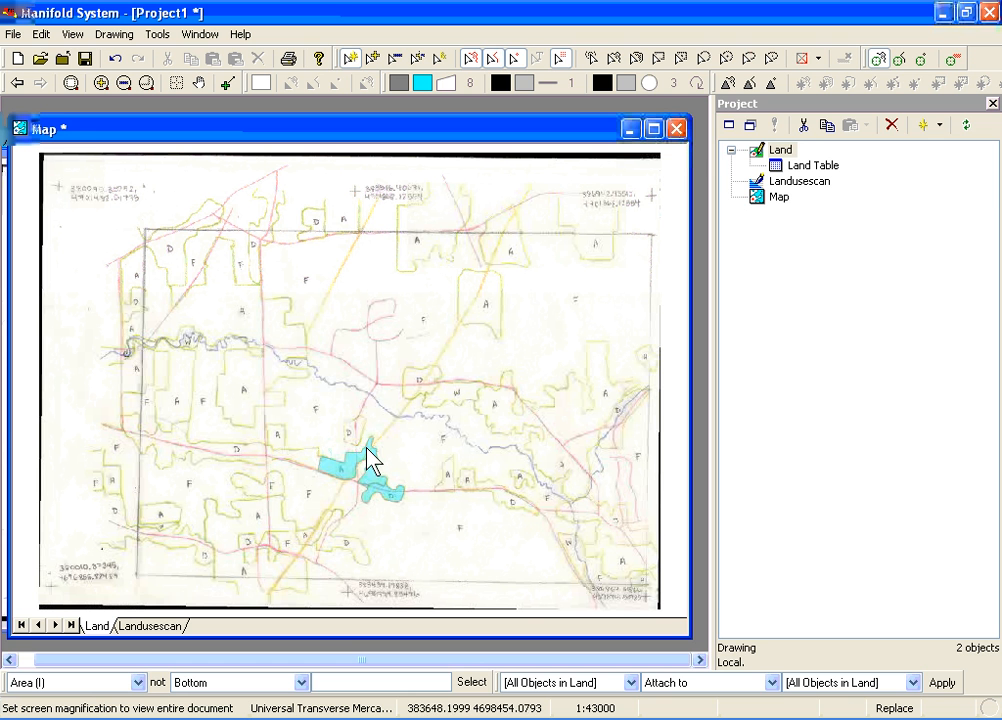
{"action": "left_click", "coordinate": [331, 474]}
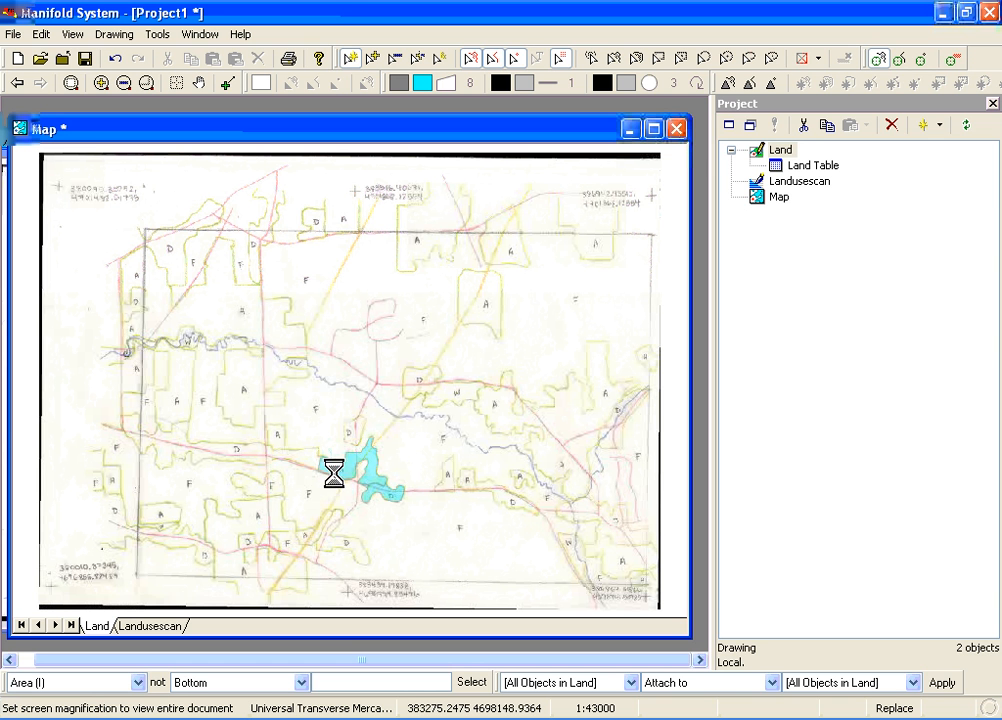
{"action": "left_click", "coordinate": [381, 494]}
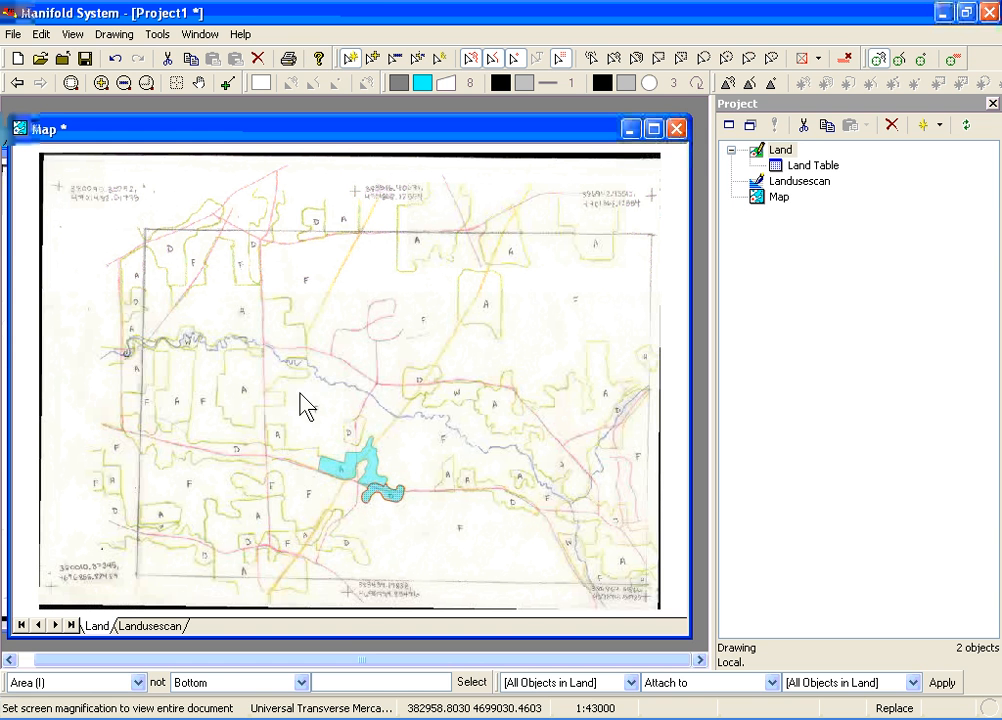
{"action": "mouse_move", "coordinate": [286, 374]}
{"action": "left_mouse_down"}
{"action": "mouse_move", "coordinate": [409, 537]}
{"action": "mouse_move", "coordinate": [446, 560]}
{"action": "left_mouse_up"}
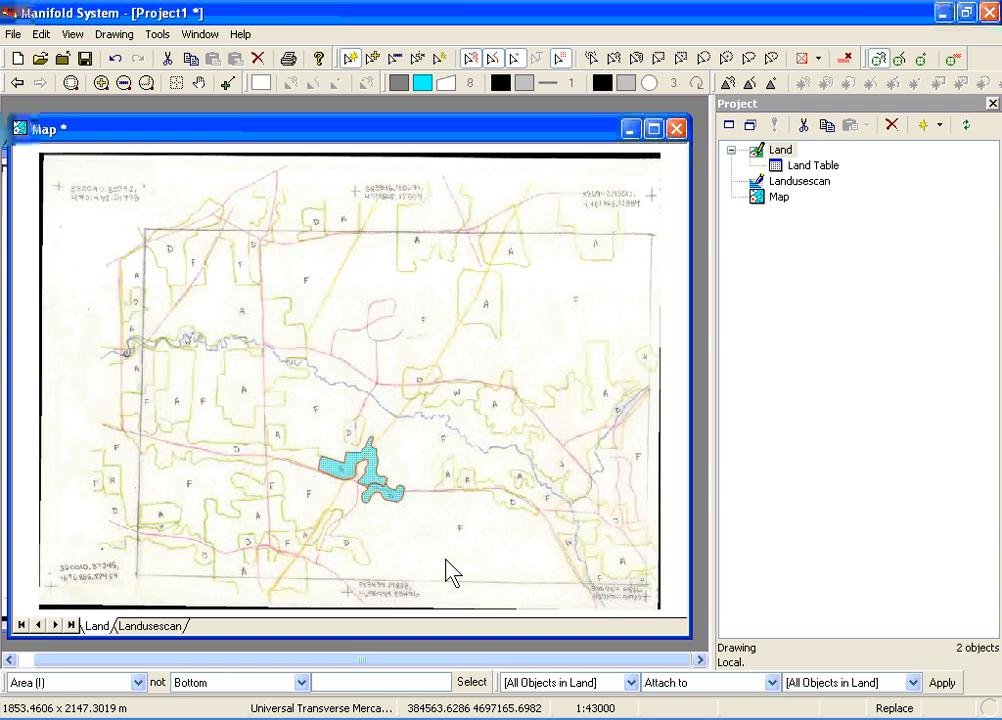
{"action": "key", "text": "Delete"}
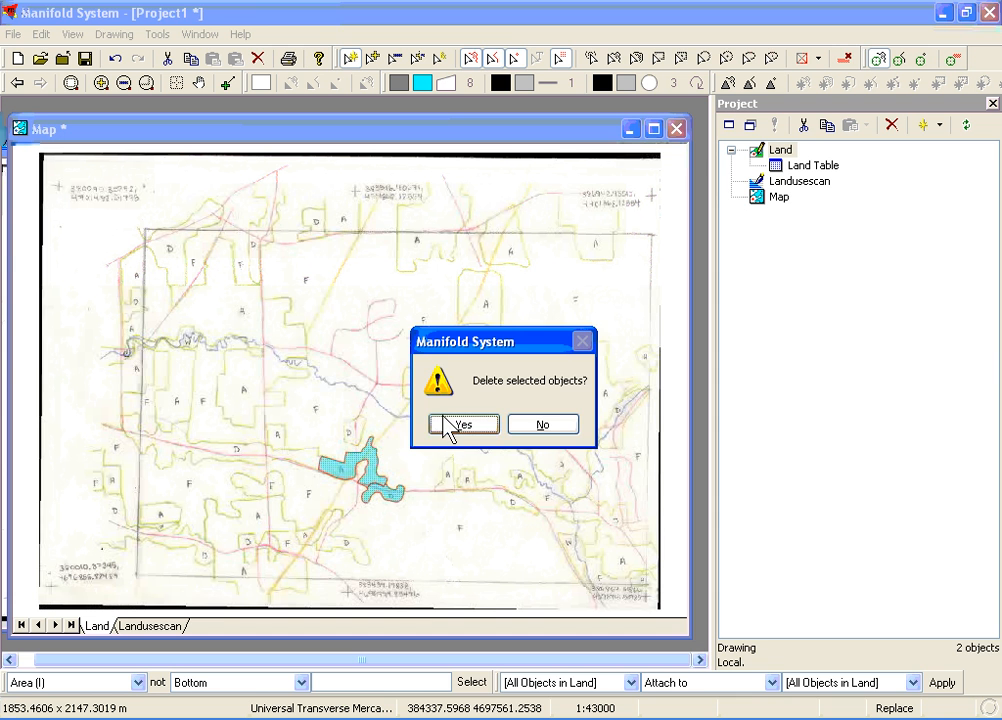
{"action": "left_click", "coordinate": [450, 424]}
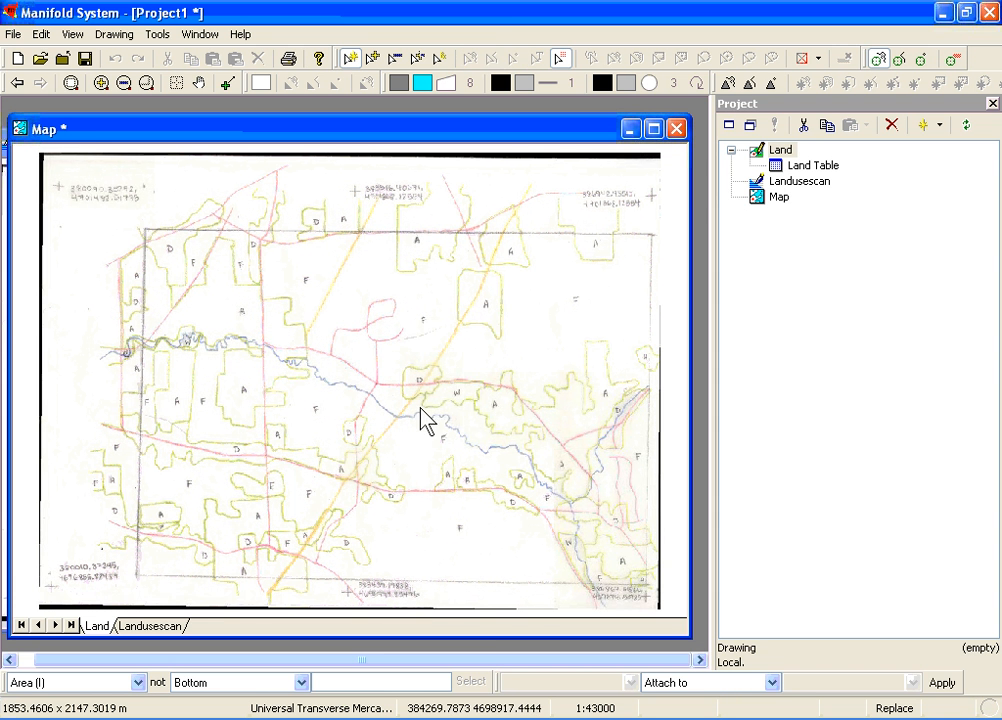
Digitize the D area's boundary near the scanned map's upper-left frame corner as an open line, looping above the frame
{"action": "left_click", "coordinate": [148, 83]}
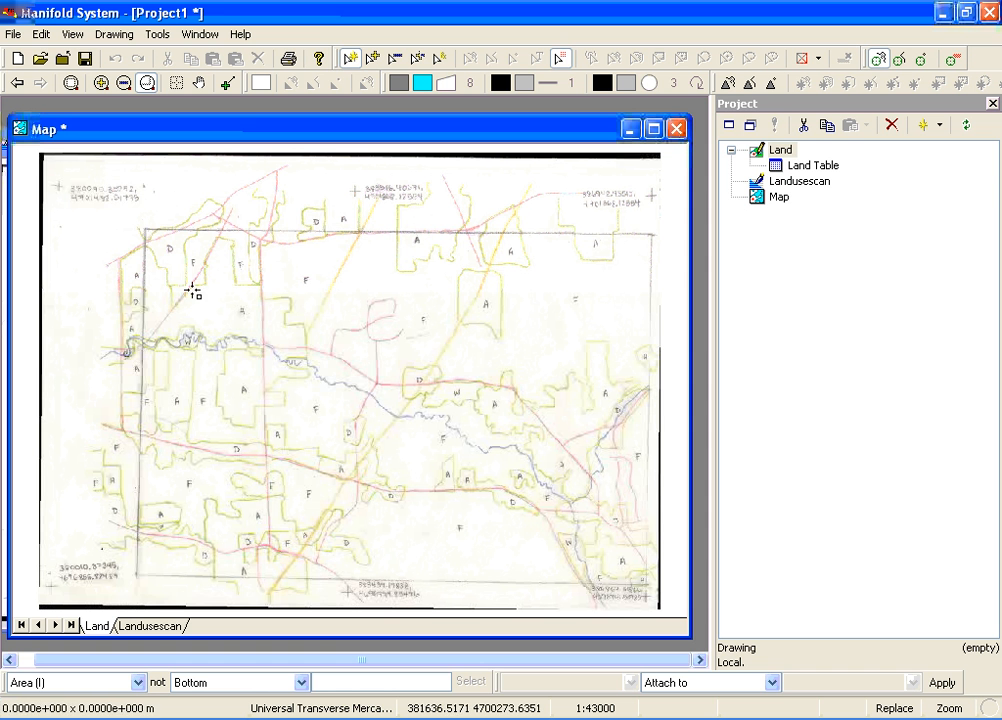
{"action": "left_click_drag", "start_coordinate": [118, 194], "coordinate": [357, 430]}
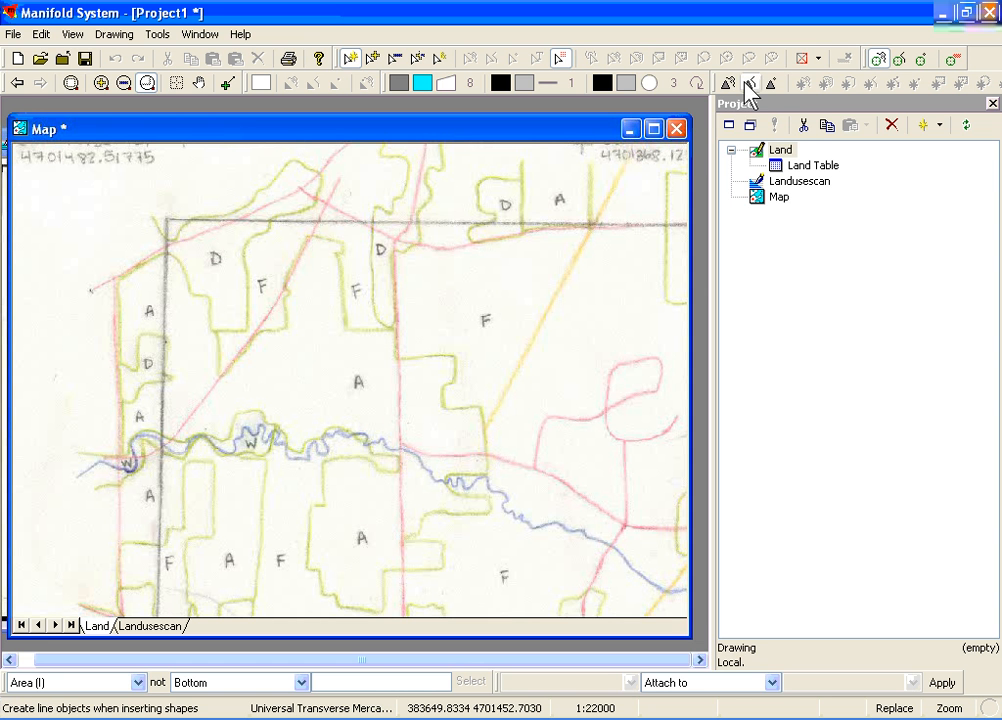
{"action": "left_click", "coordinate": [746, 84]}
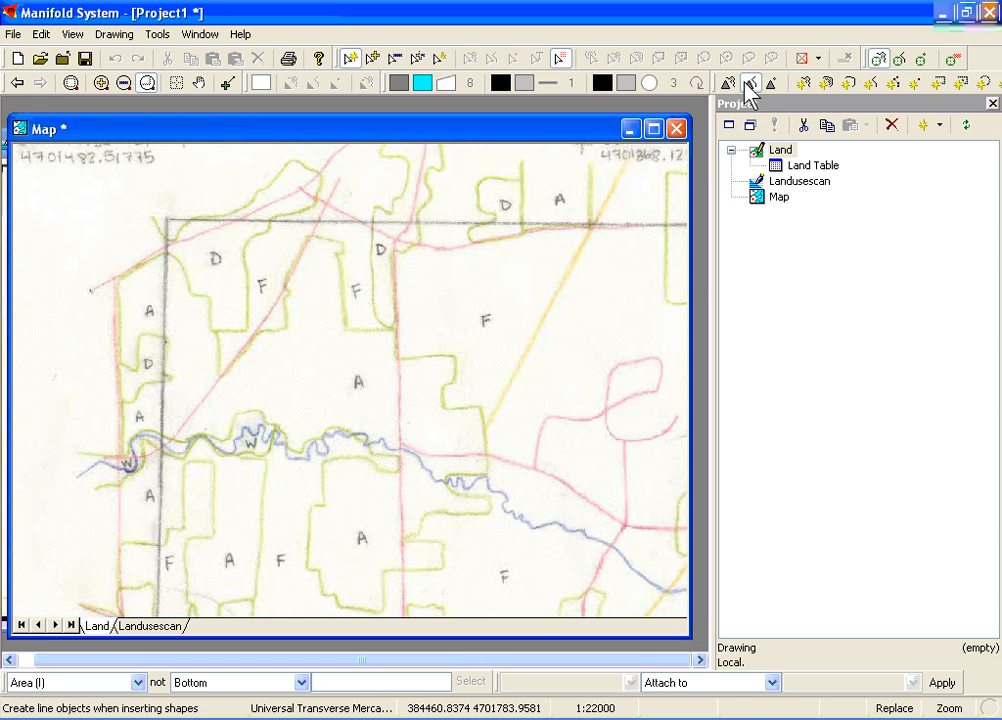
{"action": "left_click", "coordinate": [869, 83]}
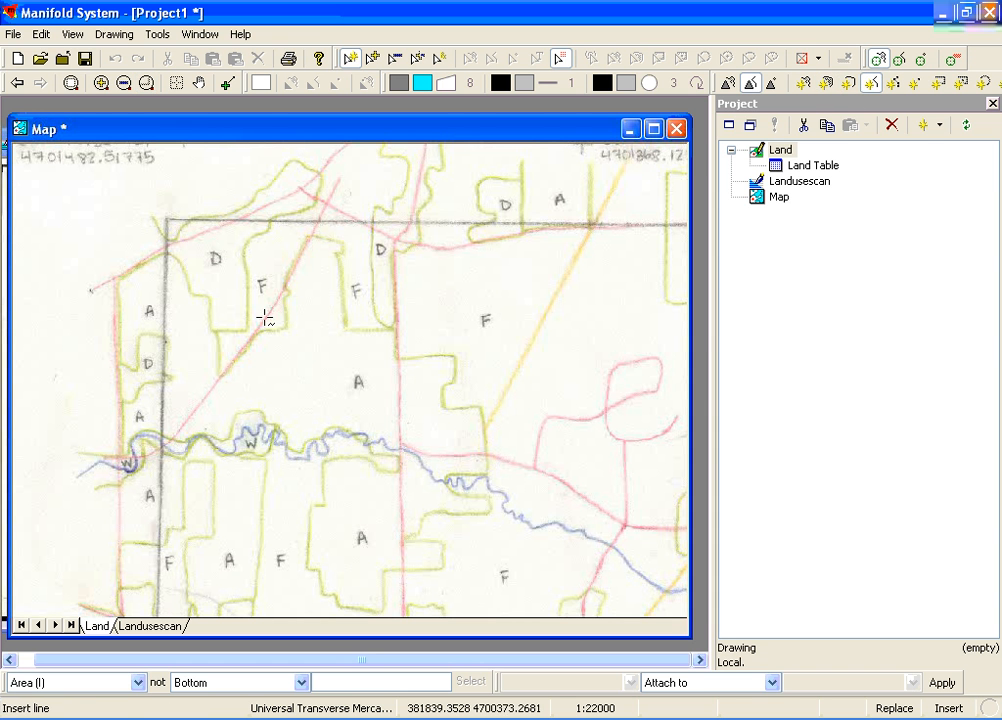
{"action": "left_click", "coordinate": [162, 254]}
{"action": "left_click", "coordinate": [175, 258]}
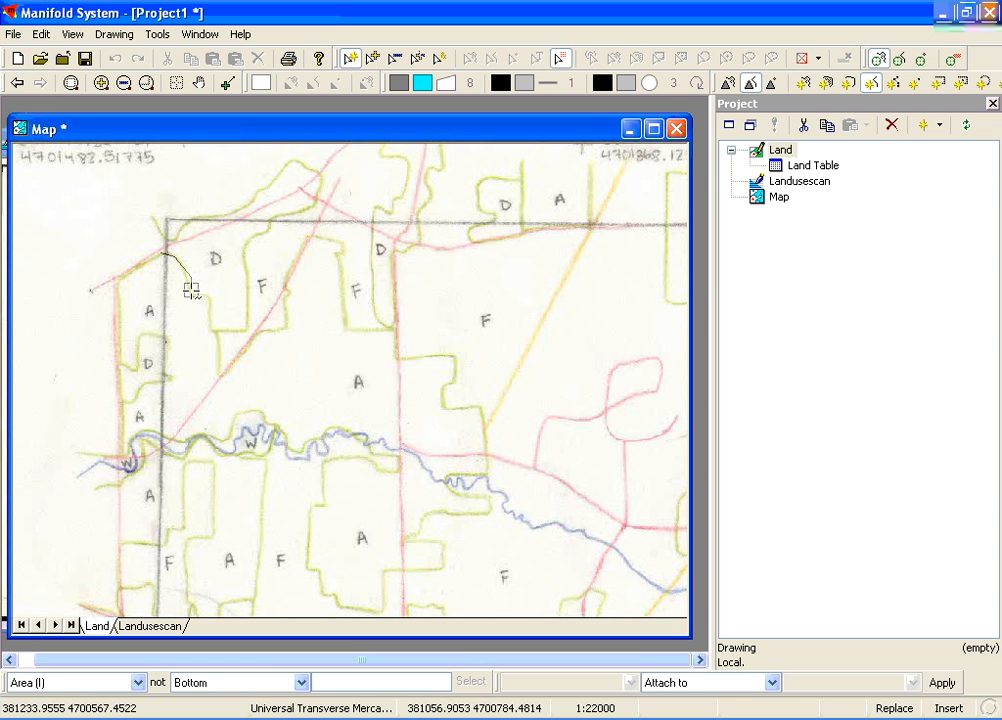
{"action": "left_click", "coordinate": [191, 293]}
{"action": "left_click", "coordinate": [210, 299]}
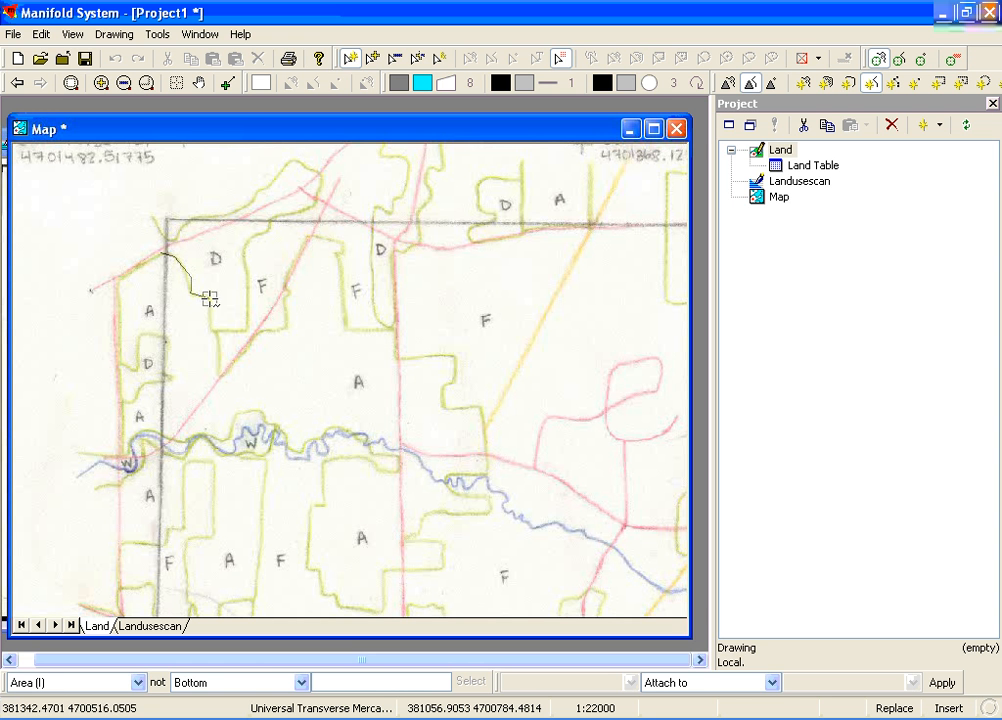
{"action": "left_click", "coordinate": [212, 330]}
{"action": "left_click", "coordinate": [250, 330]}
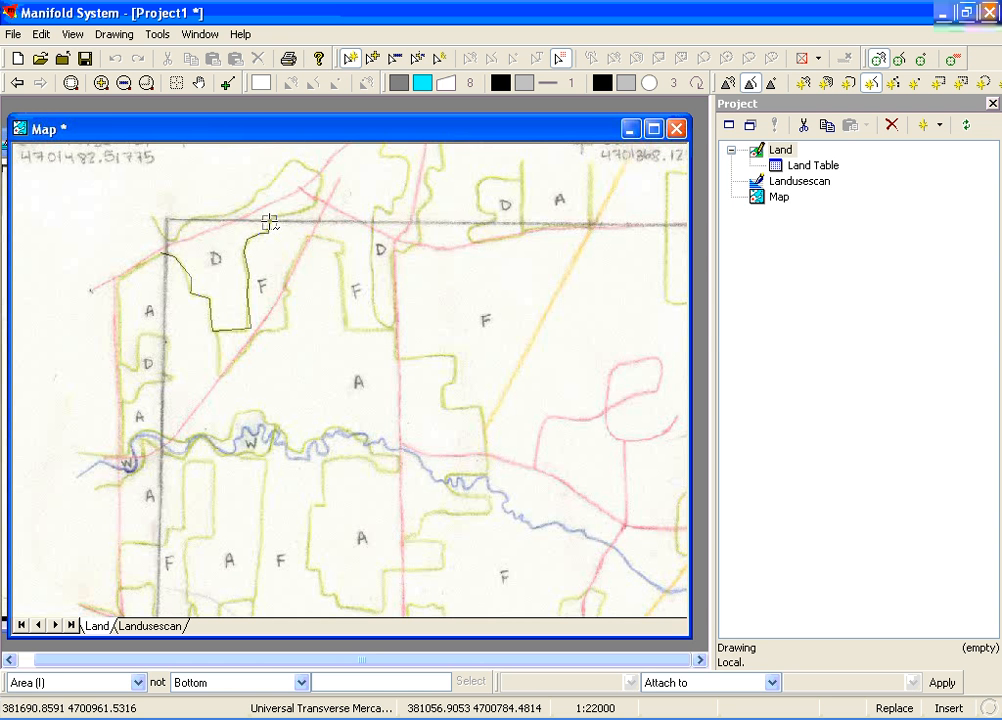
{"action": "left_click", "coordinate": [269, 220]}
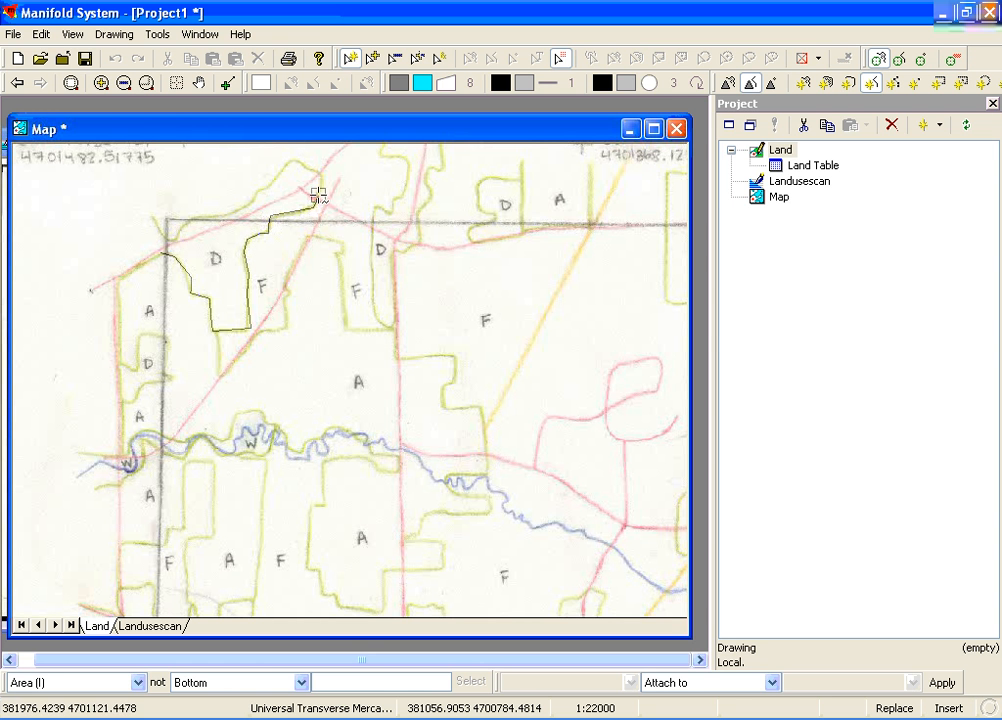
{"action": "left_click", "coordinate": [318, 186]}
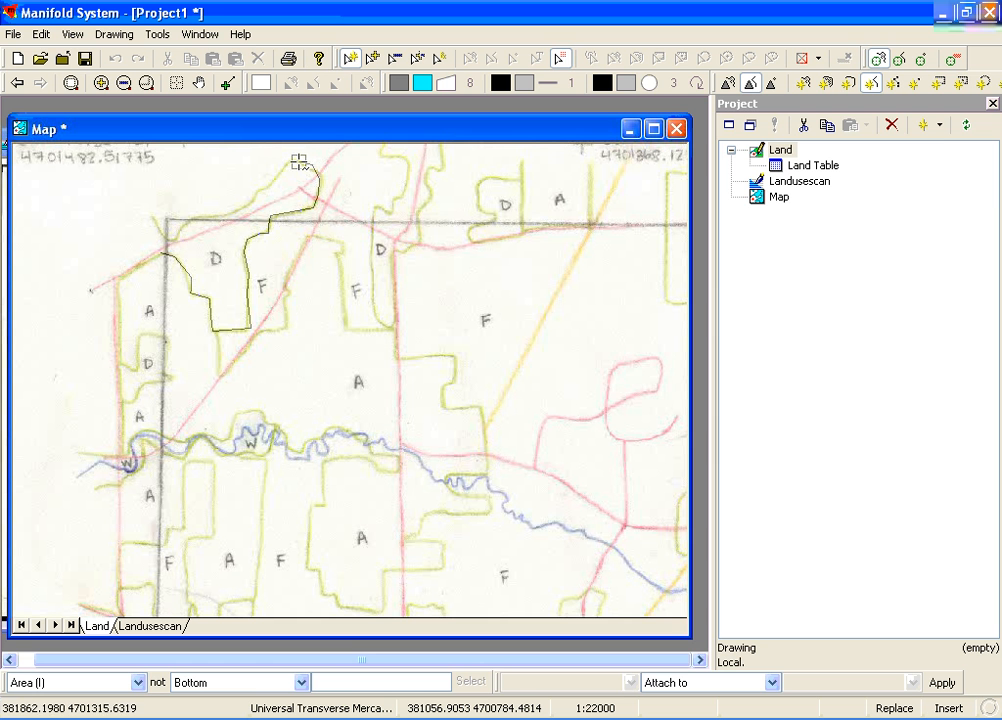
{"action": "left_click", "coordinate": [297, 161]}
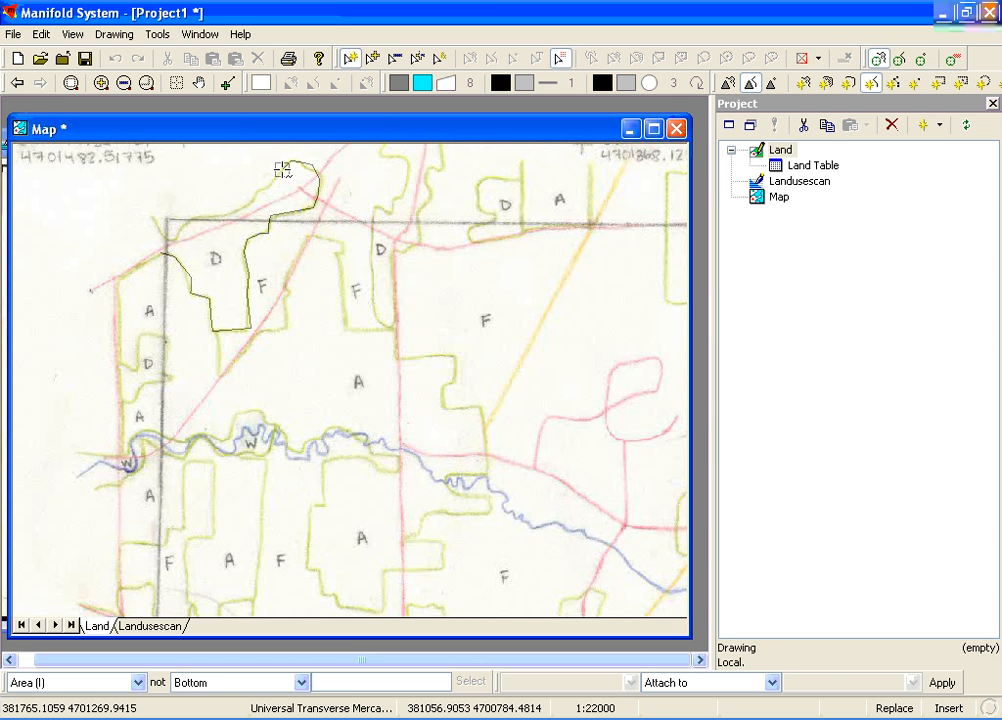
{"action": "right_click", "coordinate": [282, 170]}
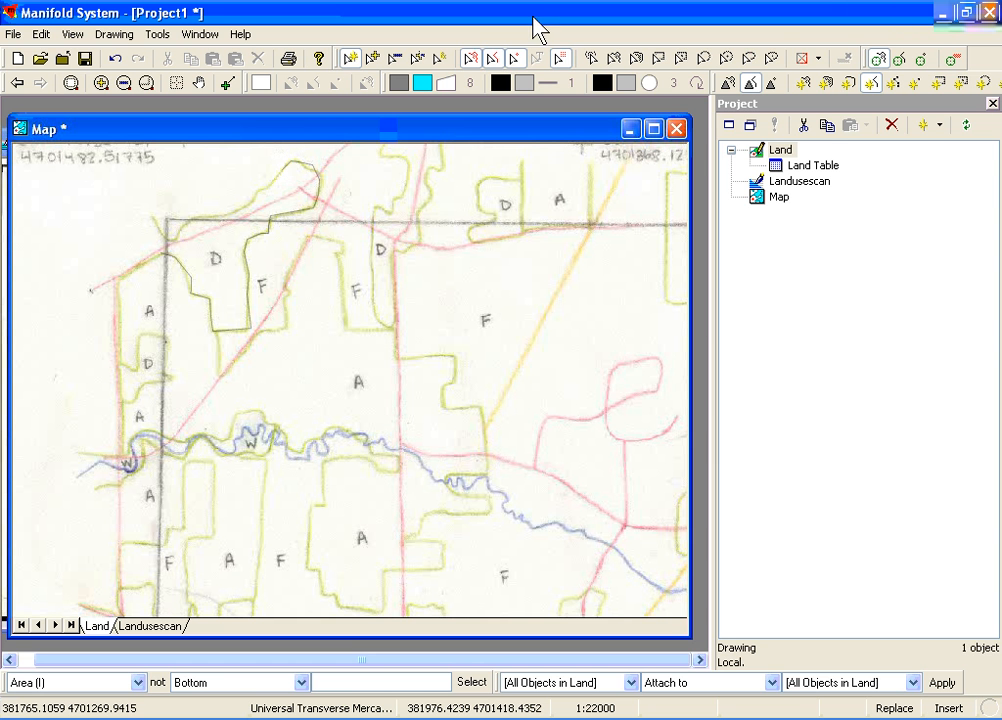
Set the line size to 2 and raise the Land layer's opacity so the lines draw solid black
{"action": "left_click", "coordinate": [570, 84]}
{"action": "left_click", "coordinate": [592, 122]}
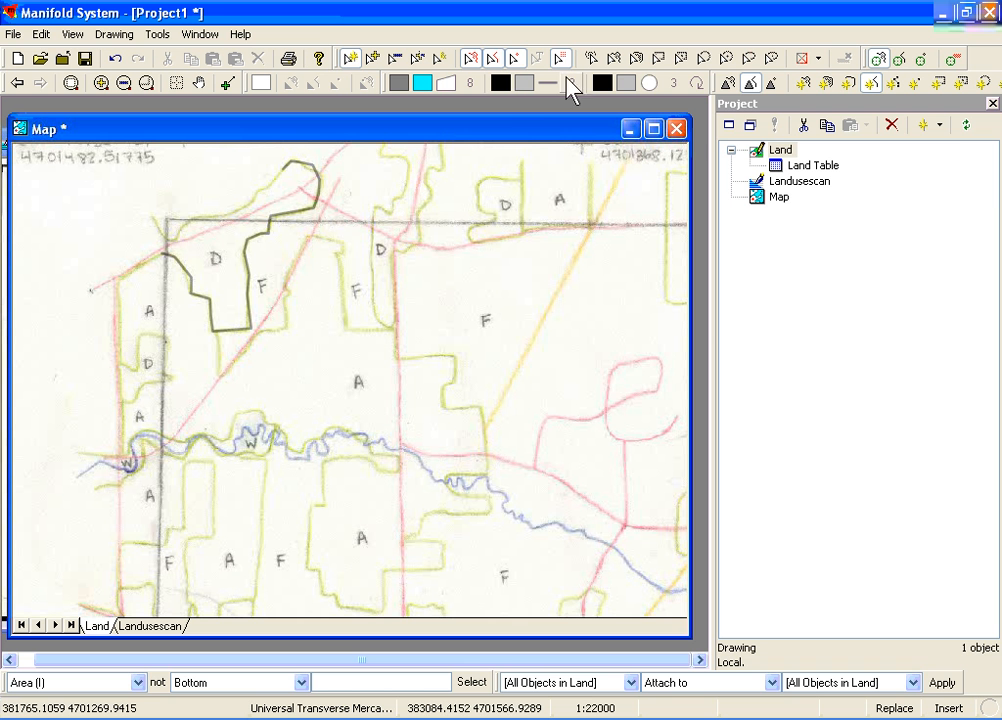
{"action": "right_click", "coordinate": [86, 628]}
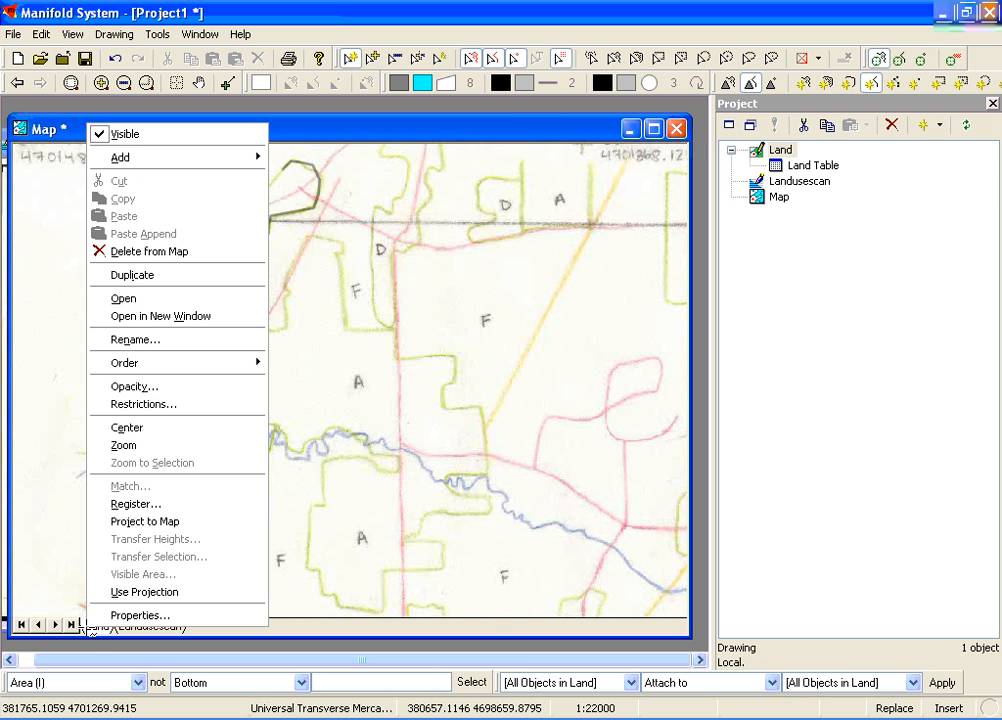
{"action": "left_click", "coordinate": [140, 387]}
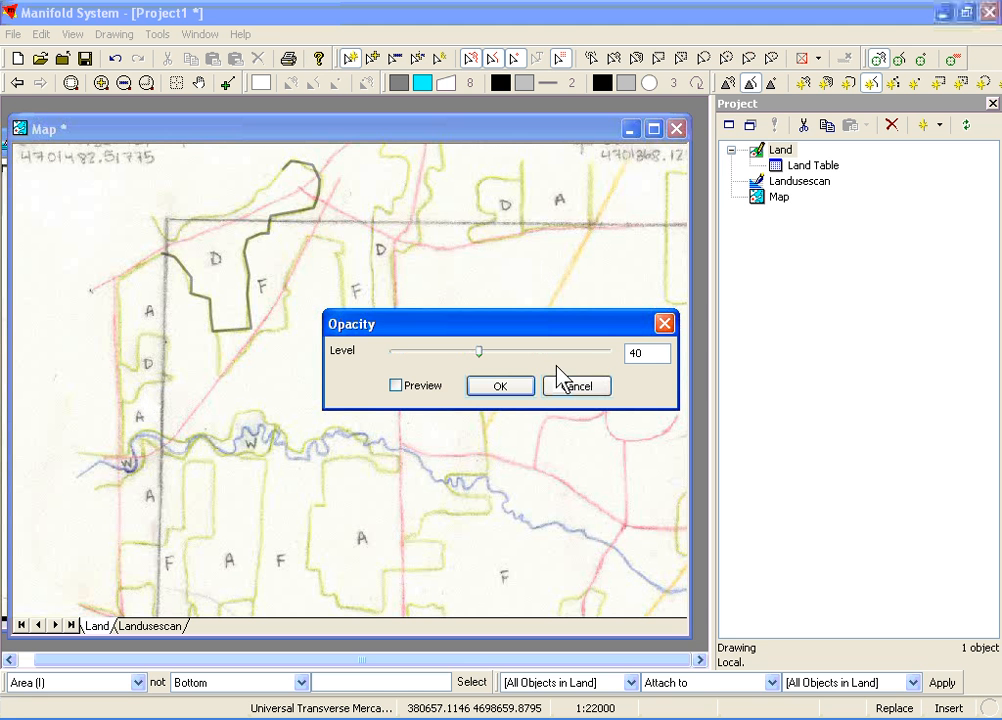
{"action": "left_click", "coordinate": [517, 389]}
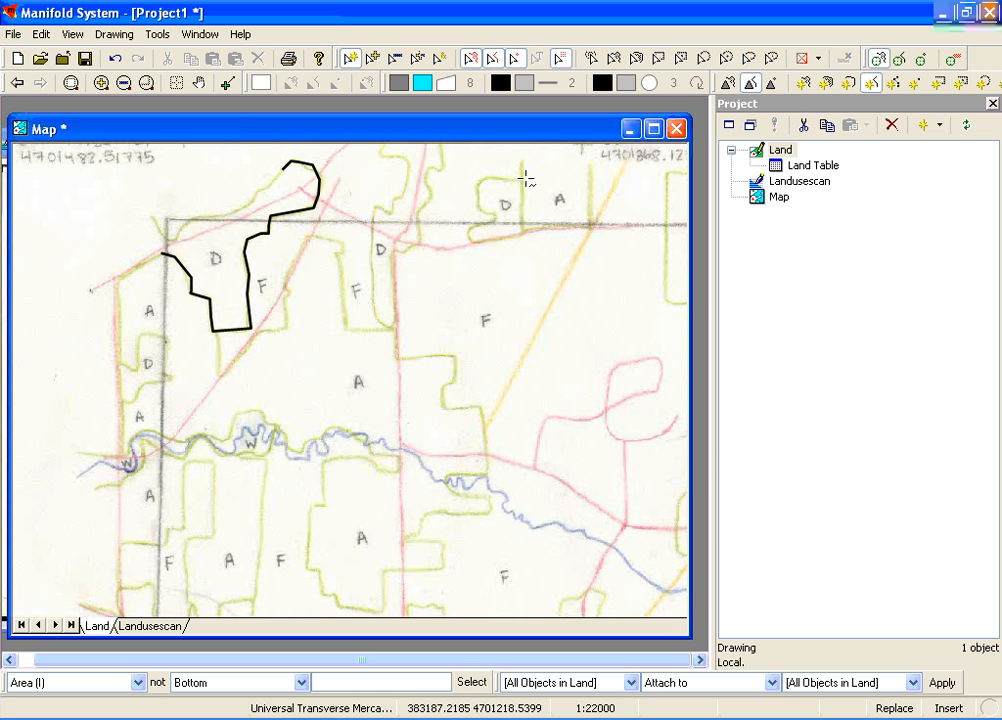
Digitize the upper and eastern boundary of the large A area as one line, from the D area's lower corner to the river
{"action": "left_click", "coordinate": [226, 376]}
{"action": "left_click", "coordinate": [236, 357]}
{"action": "left_click", "coordinate": [245, 354]}
{"action": "left_click", "coordinate": [254, 345]}
{"action": "left_click", "coordinate": [257, 337]}
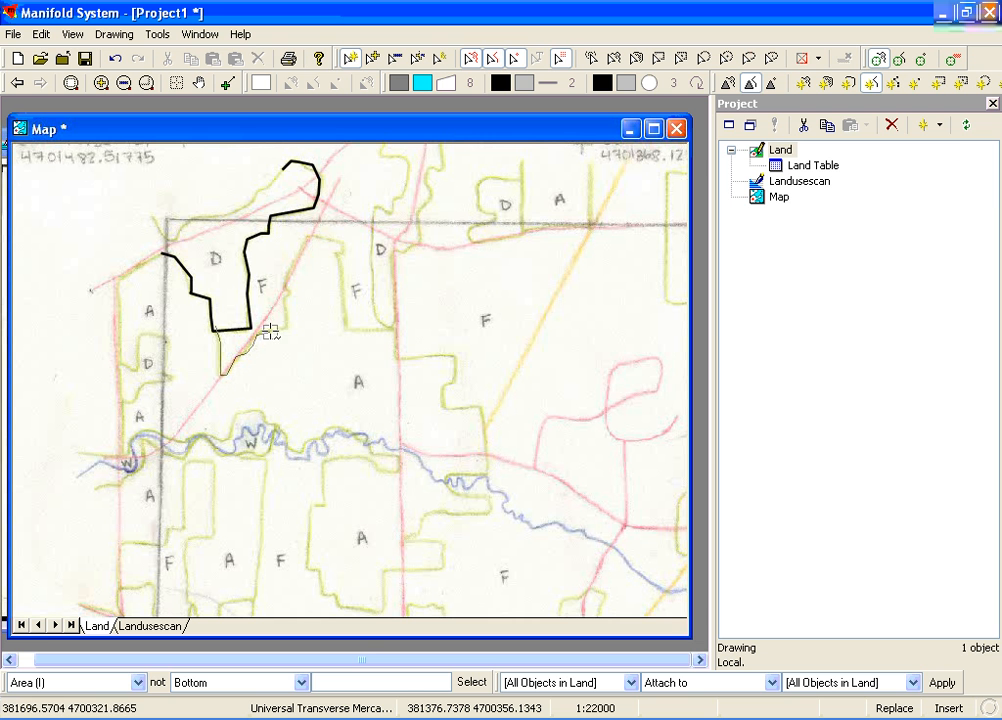
{"action": "left_click", "coordinate": [287, 328]}
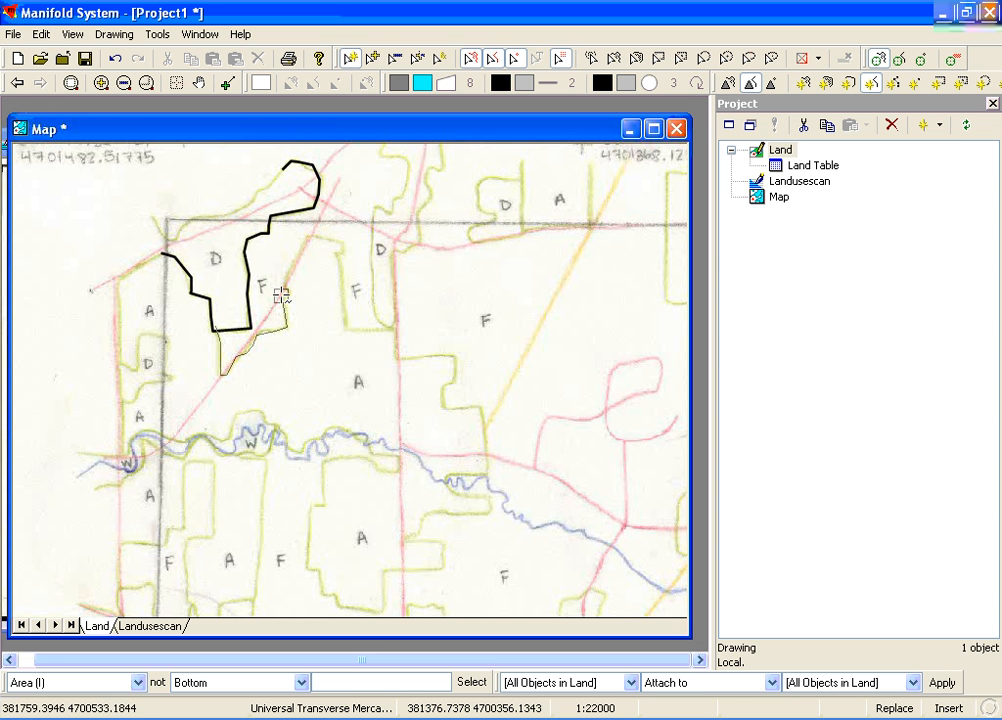
{"action": "left_click", "coordinate": [309, 237]}
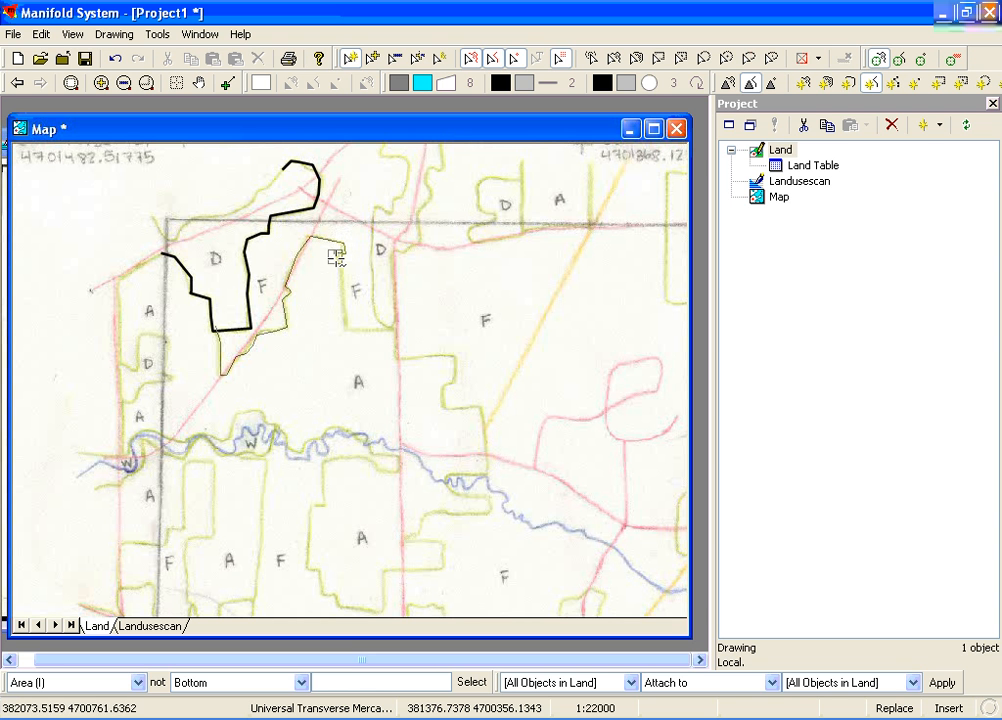
{"action": "left_click", "coordinate": [485, 416]}
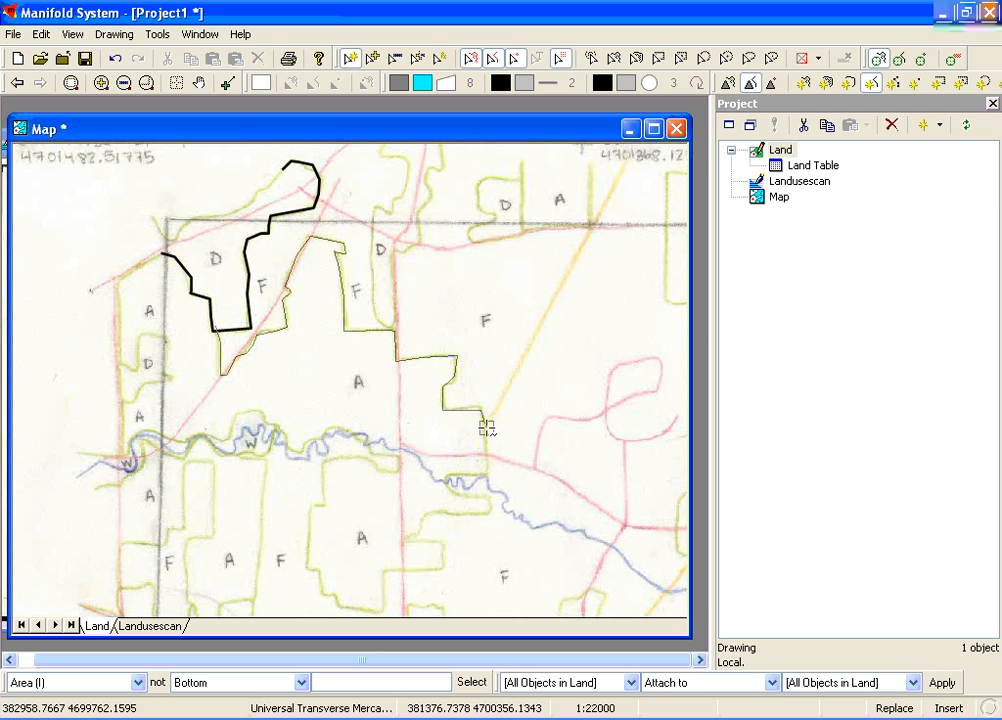
{"action": "left_click", "coordinate": [487, 428]}
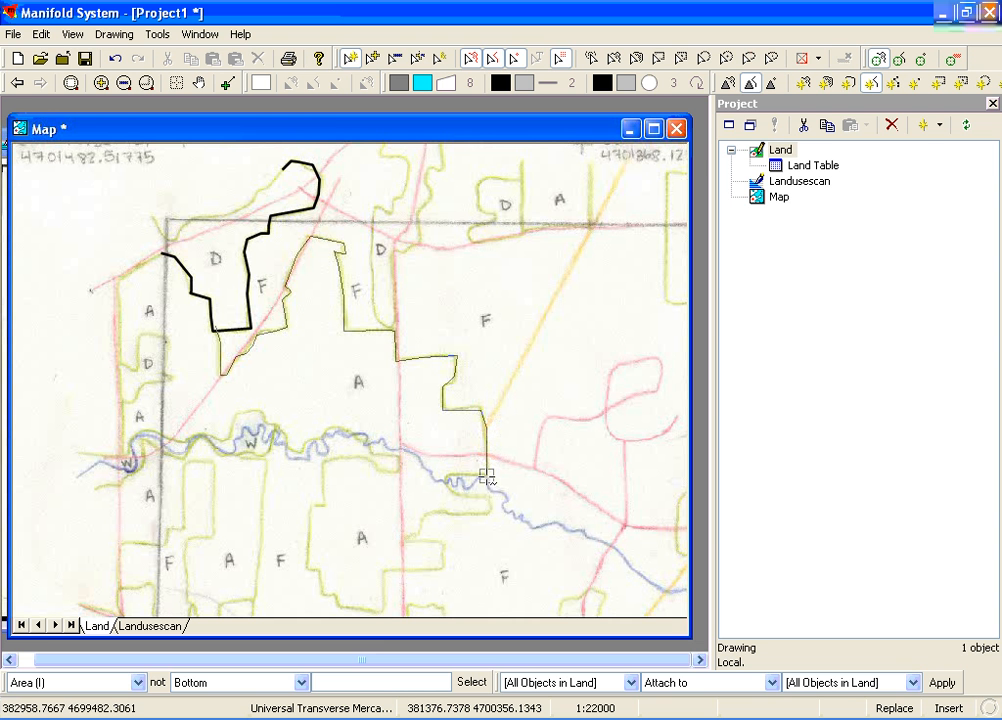
{"action": "left_click", "coordinate": [487, 477]}
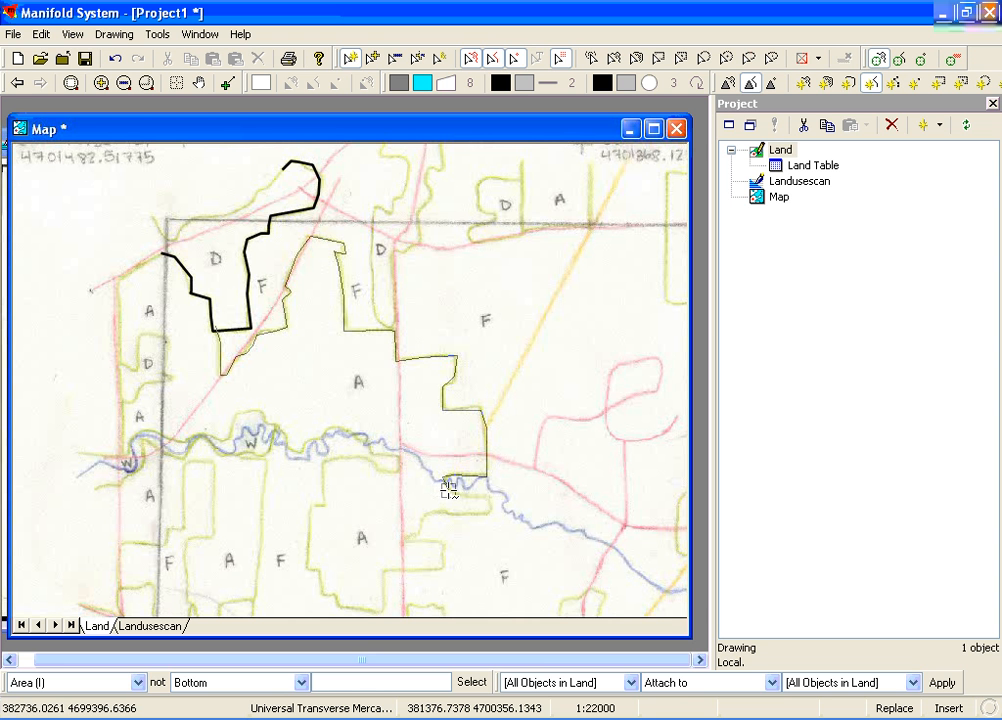
{"action": "double_click", "coordinate": [447, 489]}
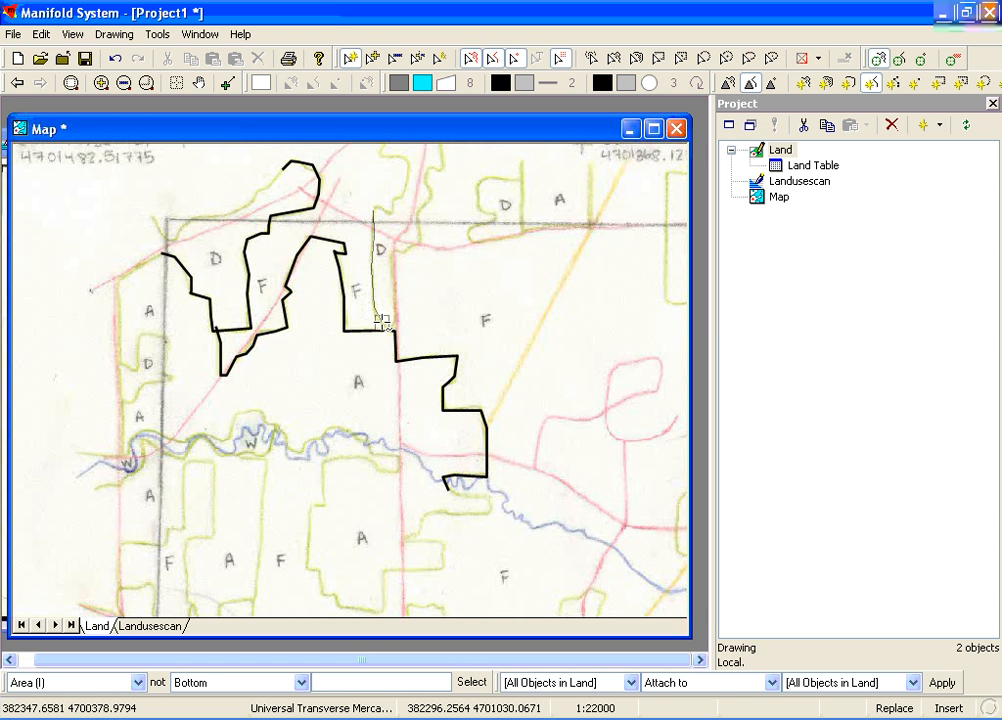
Digitize the narrow D strip beside the second F area as an open line whose ends cross the map frame
{"action": "mouse_move", "coordinate": [378, 320]}
{"action": "left_mouse_down"}
{"action": "mouse_move", "coordinate": [397, 326]}
{"action": "mouse_move", "coordinate": [392, 258]}
{"action": "left_mouse_up"}
{"action": "left_click", "coordinate": [393, 251]}
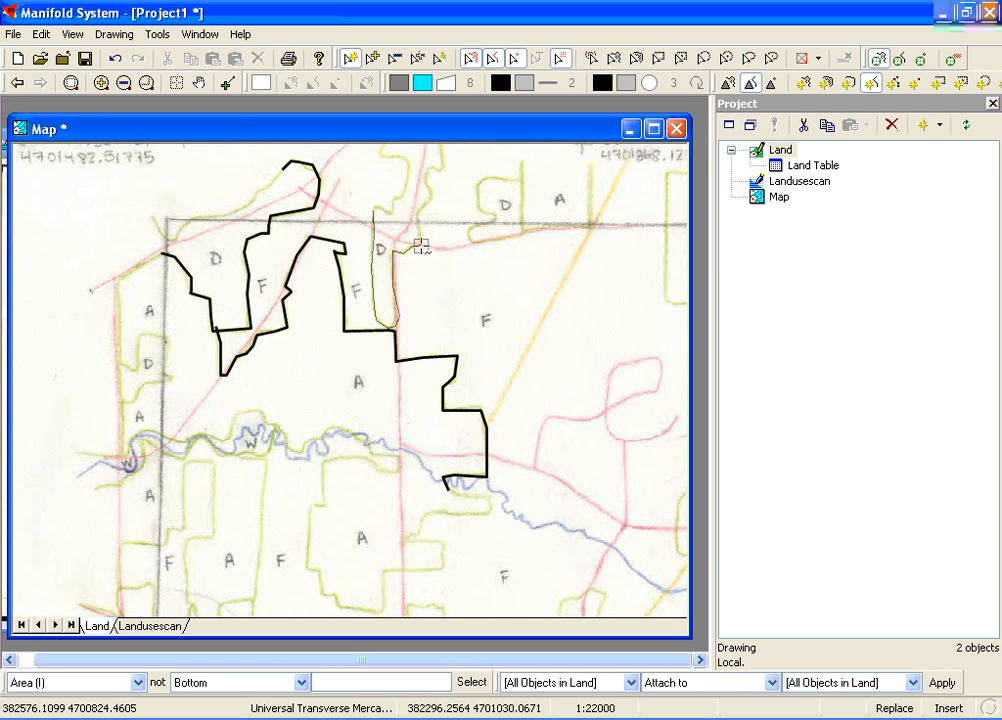
{"action": "left_click", "coordinate": [420, 244]}
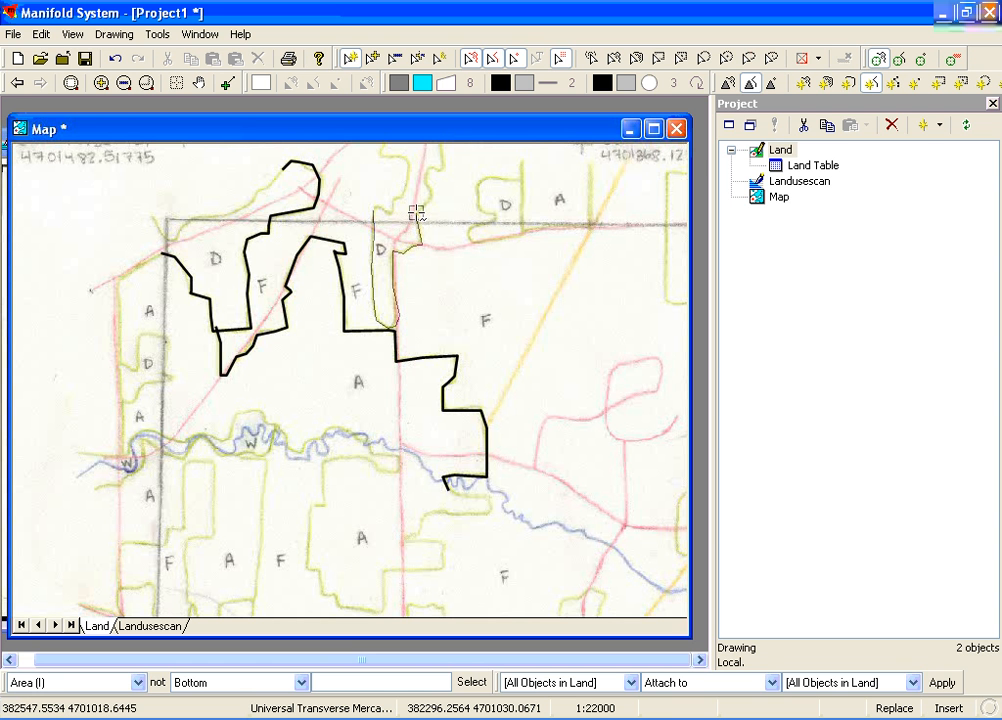
{"action": "double_click", "coordinate": [416, 212]}
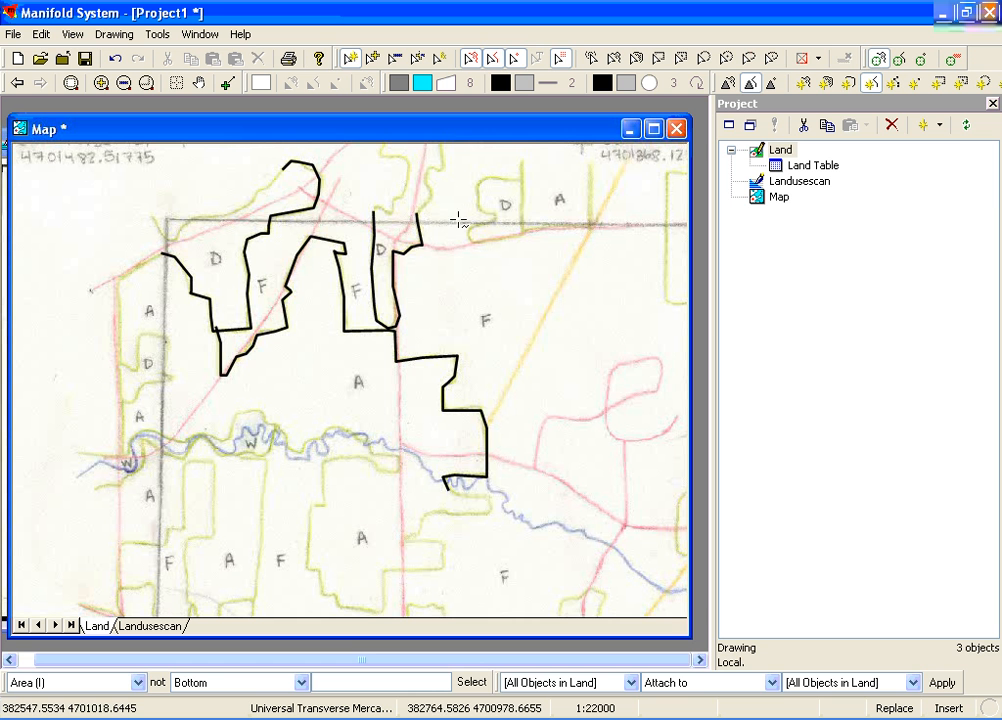
Digitize the map frame around its upper-left corner down to the river, and the straight yellow line from the A area's eastern edge to the frame
{"action": "left_click", "coordinate": [416, 213]}
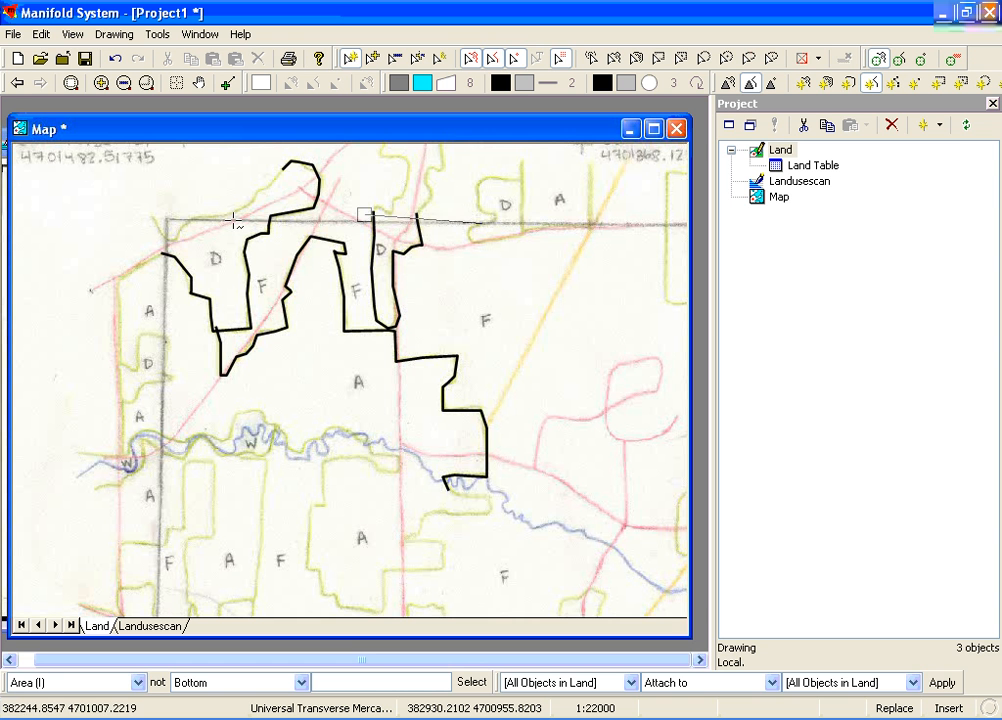
{"action": "left_click", "coordinate": [168, 219]}
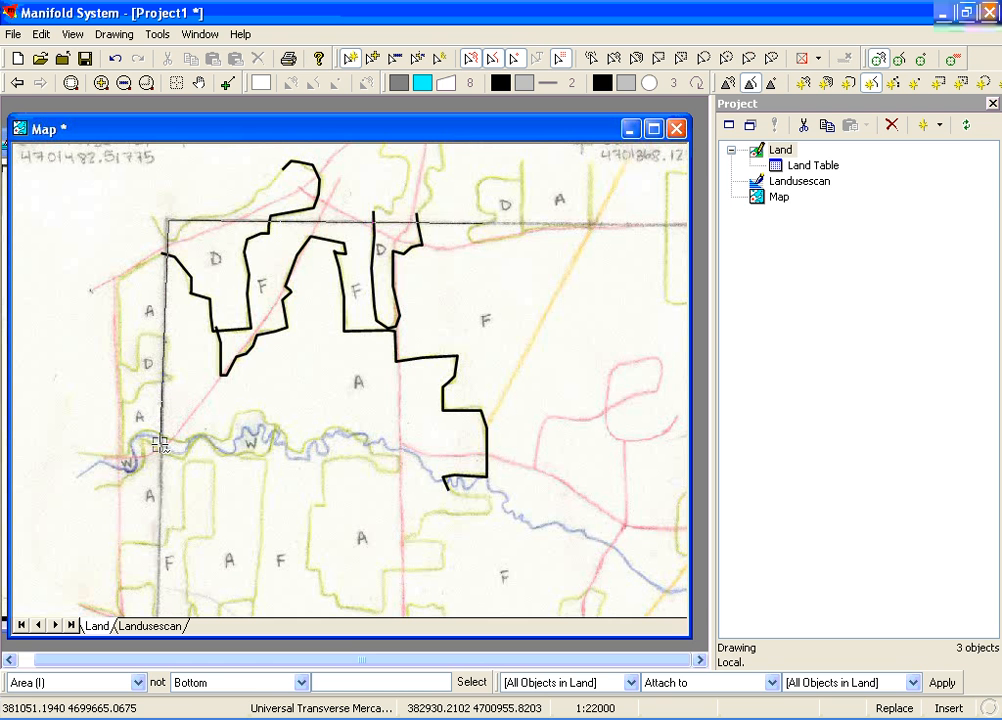
{"action": "double_click", "coordinate": [160, 443]}
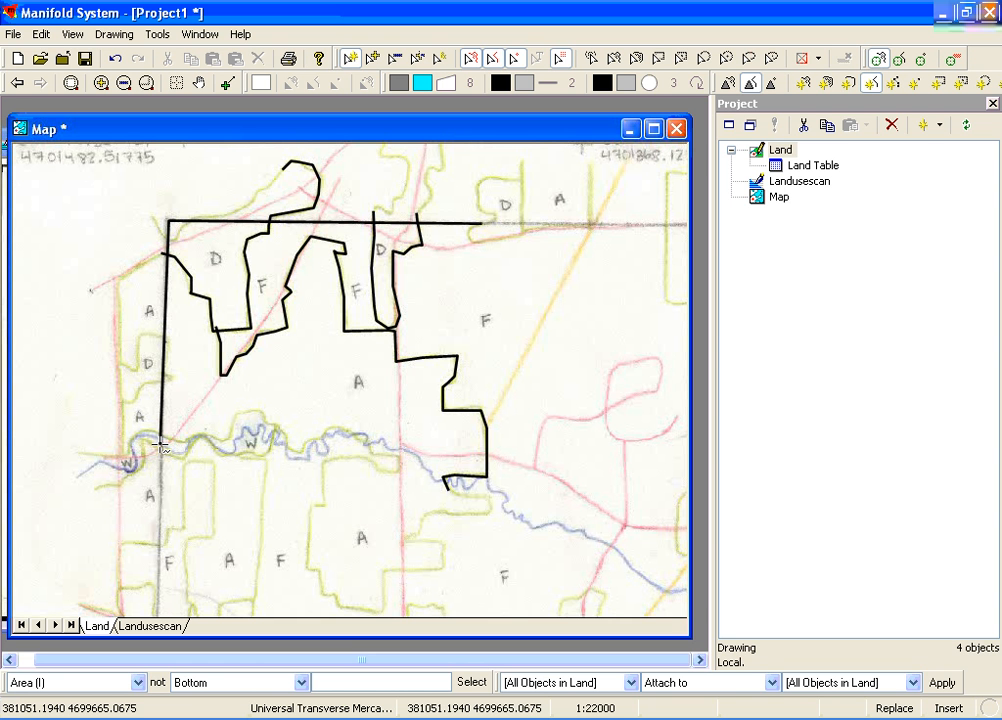
{"action": "left_click", "coordinate": [484, 427]}
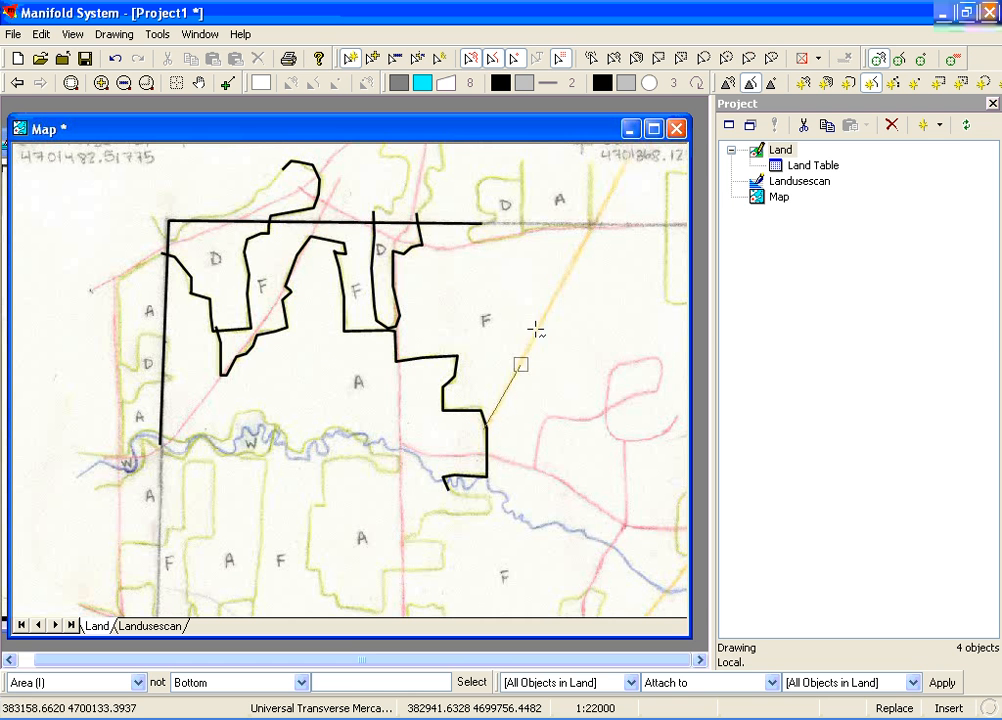
{"action": "double_click", "coordinate": [595, 219]}
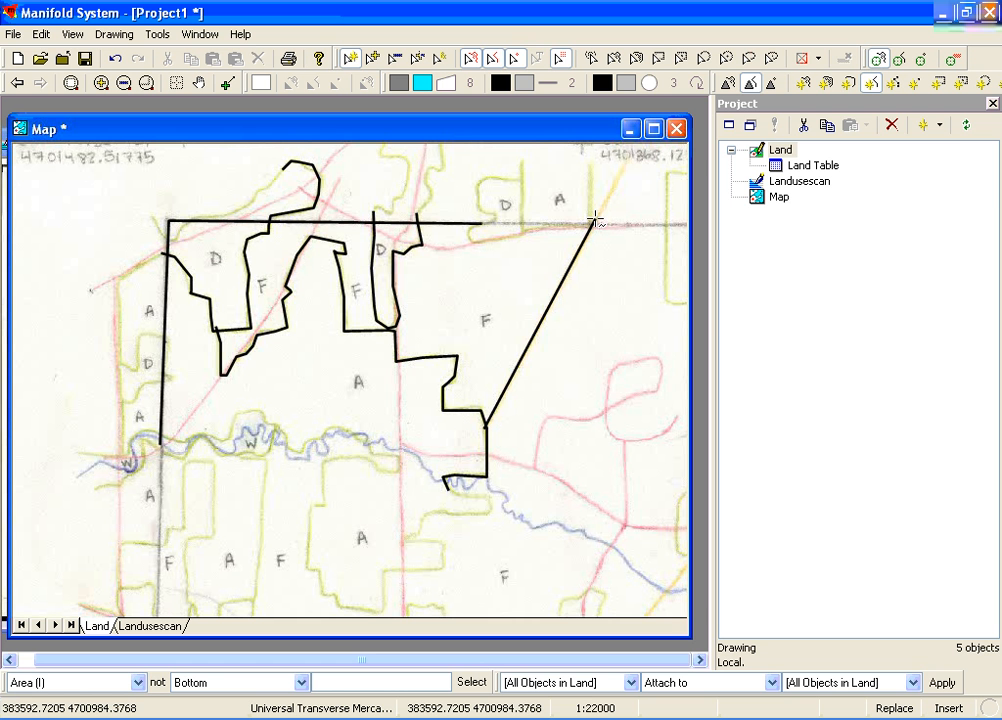
Digitize the outline of the small D area straddling the upper map frame, west of the neighbouring A area, as a line
{"action": "left_click", "coordinate": [520, 178]}
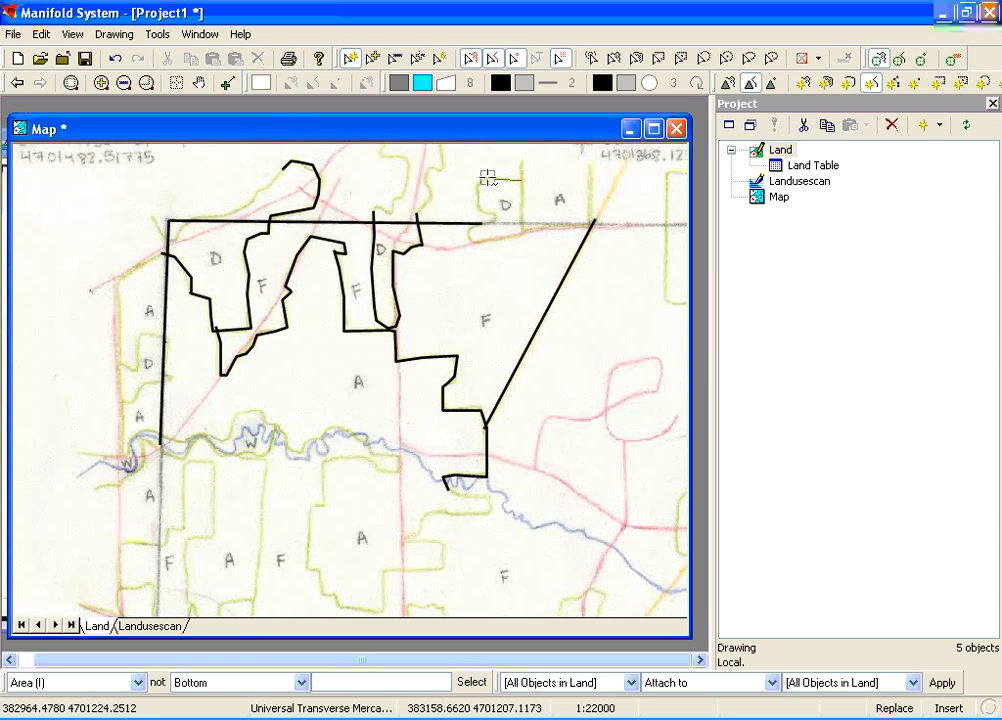
{"action": "left_click", "coordinate": [480, 180]}
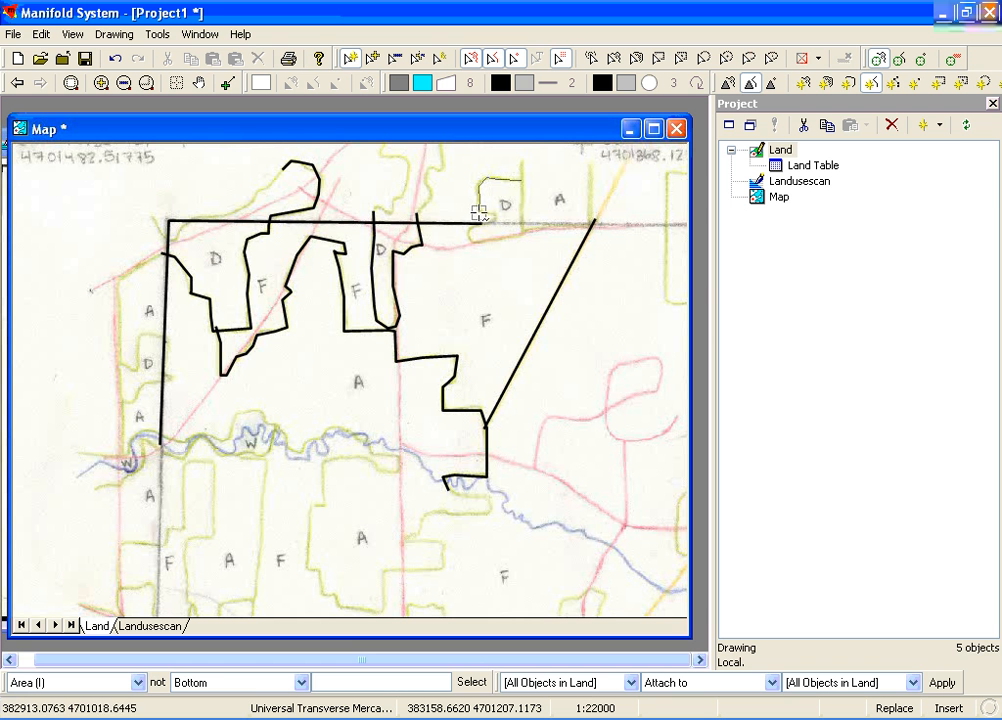
{"action": "left_click", "coordinate": [479, 213]}
{"action": "left_click", "coordinate": [498, 217]}
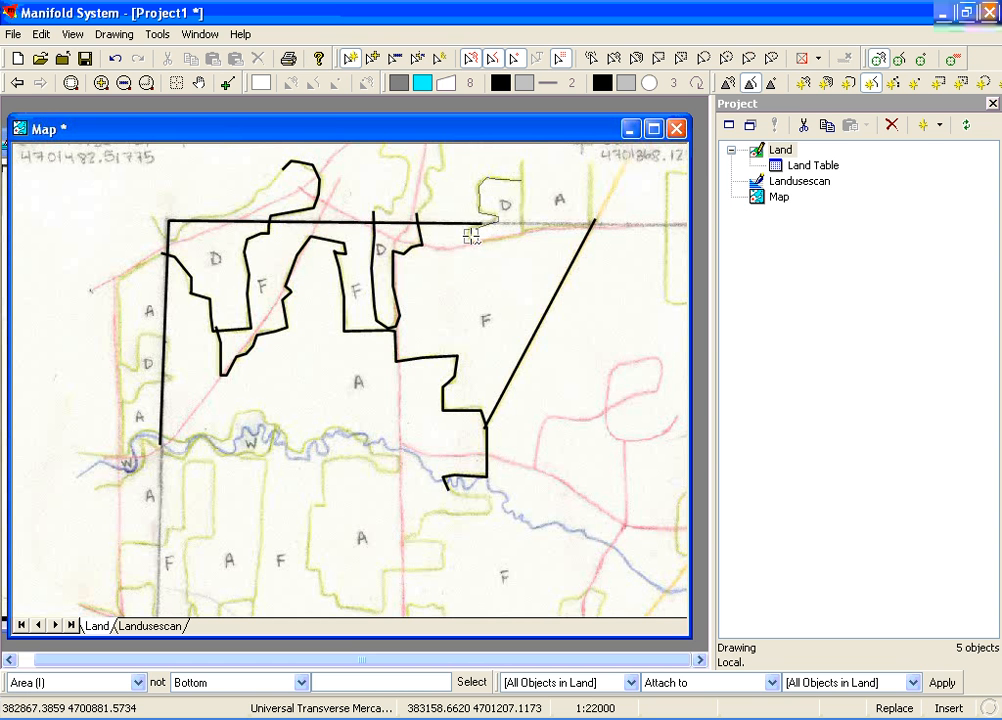
{"action": "left_click", "coordinate": [471, 235]}
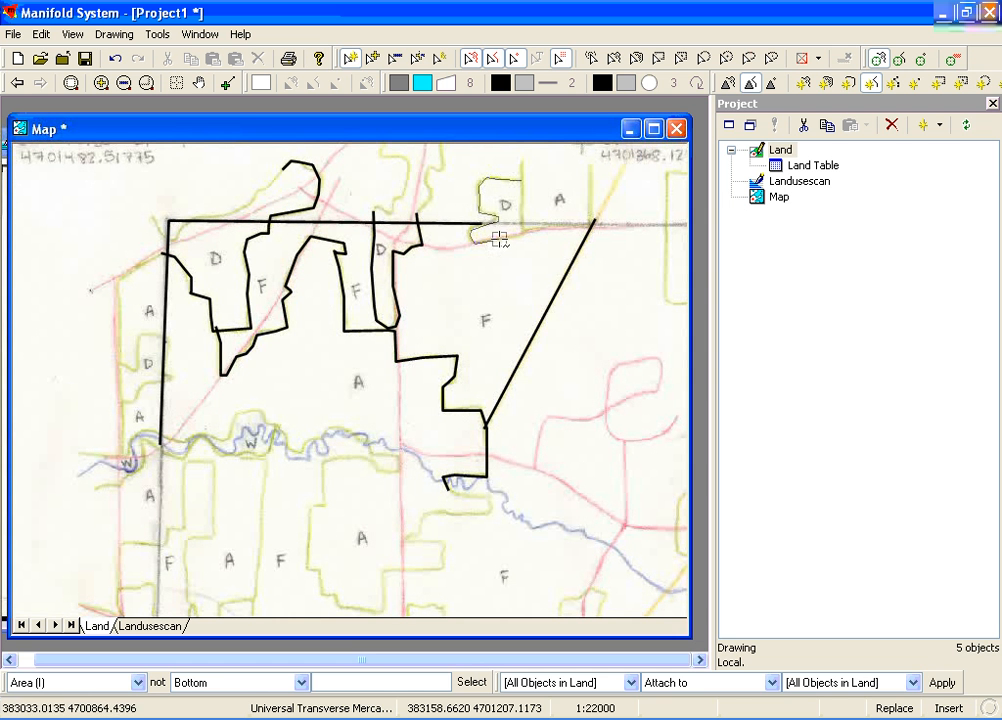
{"action": "left_click", "coordinate": [522, 233]}
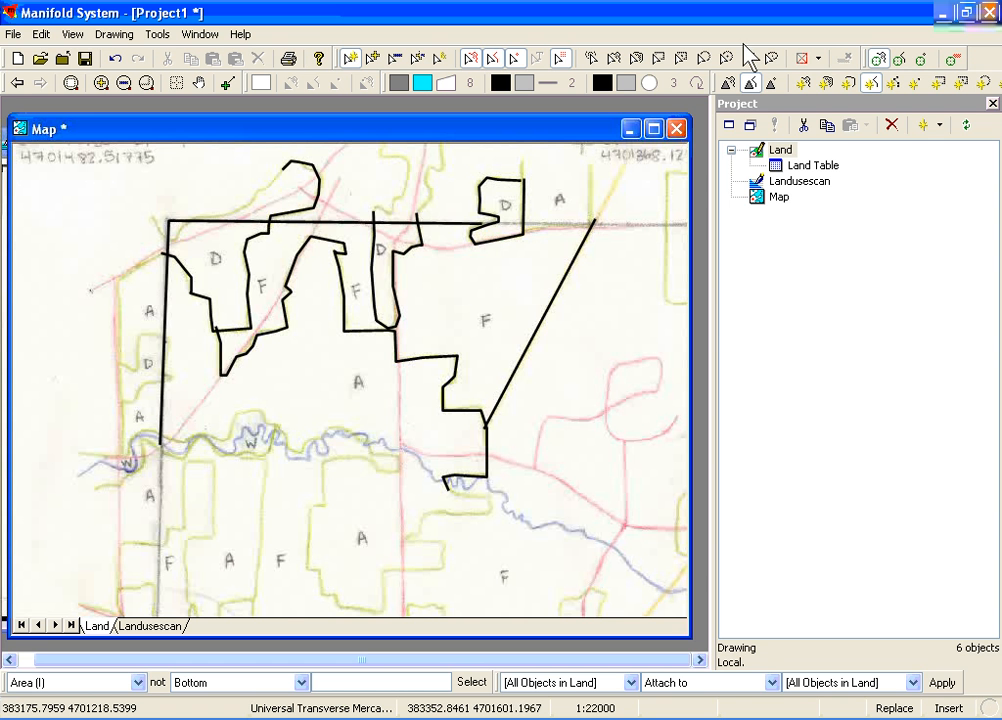
Extend the map frame line's eastern end along the upper frame until it crosses the straight yellow-line boundary, and deselect it
{"action": "left_click", "coordinate": [752, 84]}
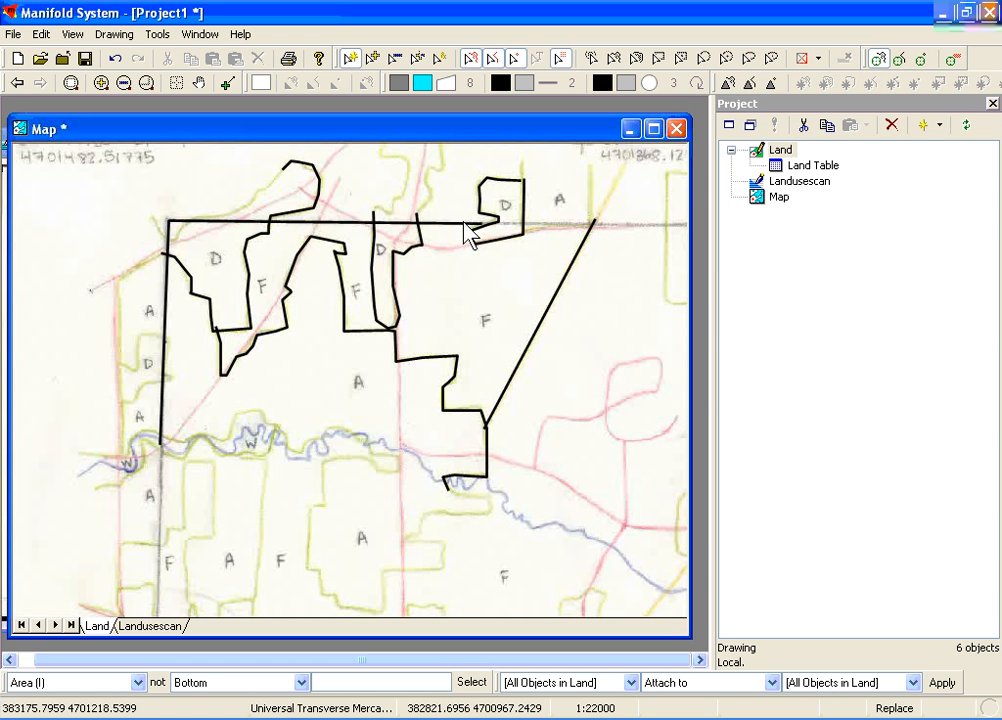
{"action": "left_click", "coordinate": [466, 224]}
{"action": "left_click_drag", "start_coordinate": [472, 225], "coordinate": [607, 225]}
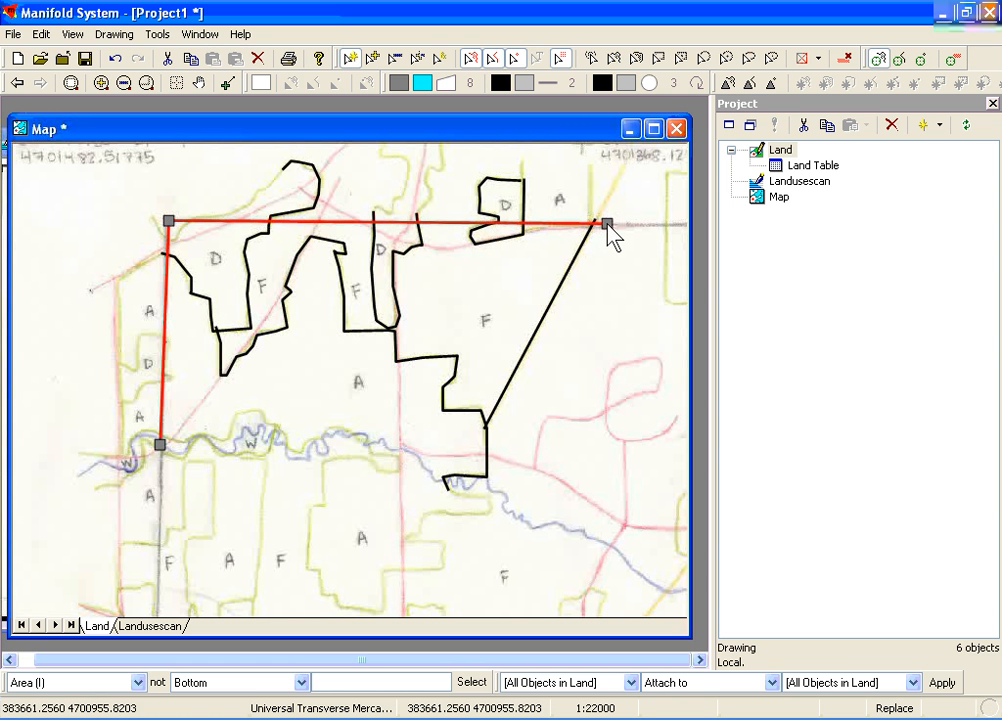
{"action": "left_click", "coordinate": [563, 190]}
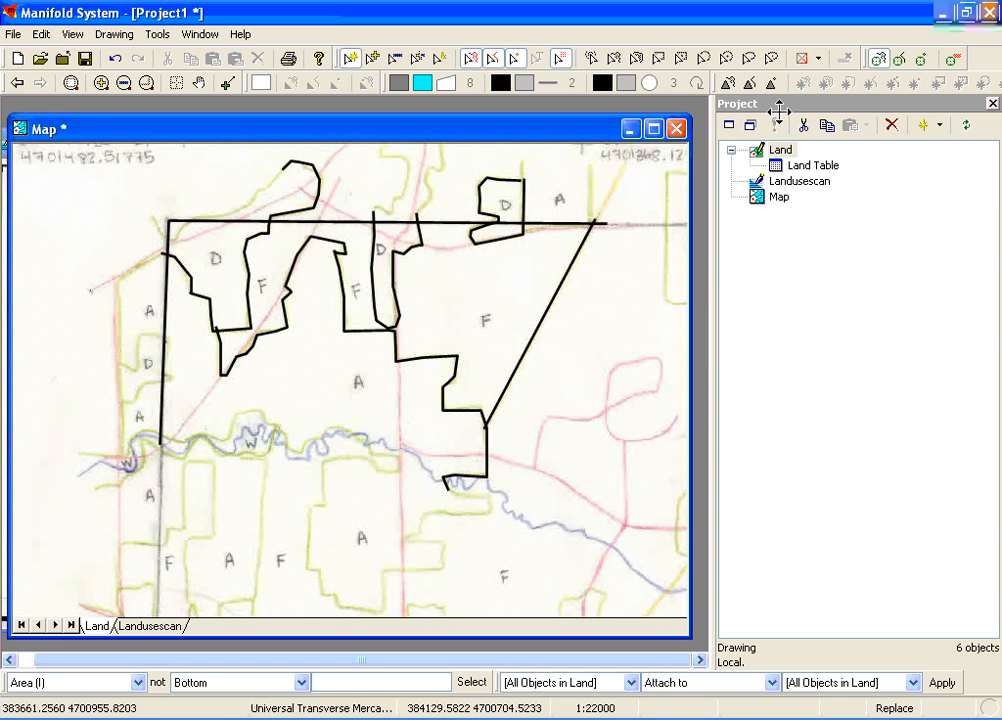
Set the Land drawing's location precision to 3 meters in its properties
{"action": "left_click", "coordinate": [779, 150]}
{"action": "right_click", "coordinate": [779, 150]}
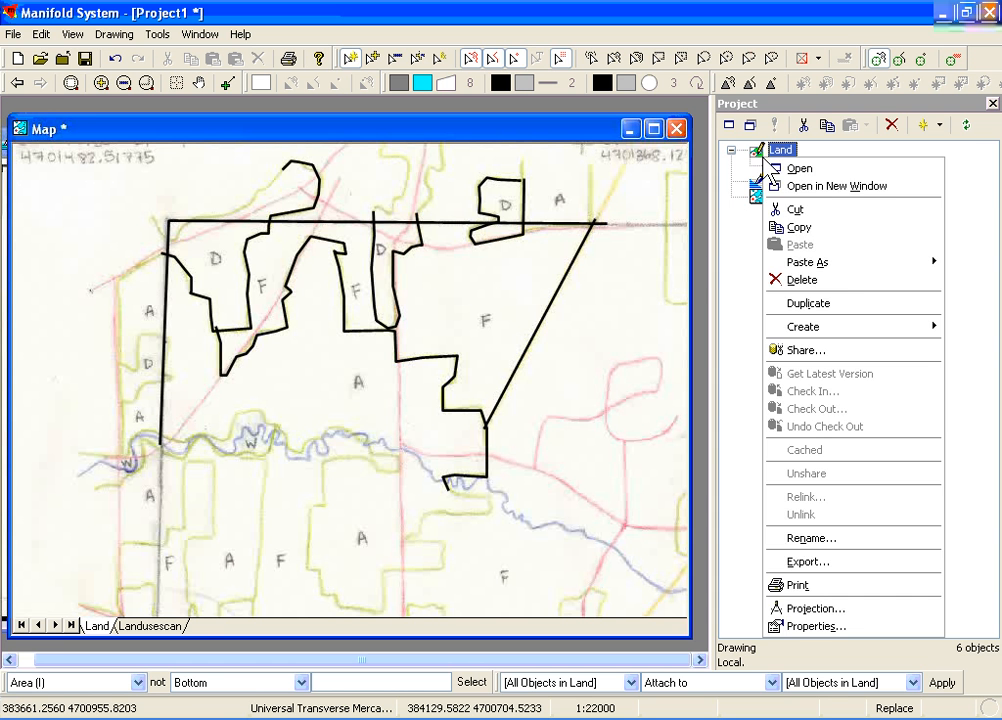
{"action": "left_click", "coordinate": [795, 627]}
{"action": "left_click", "coordinate": [658, 380]}
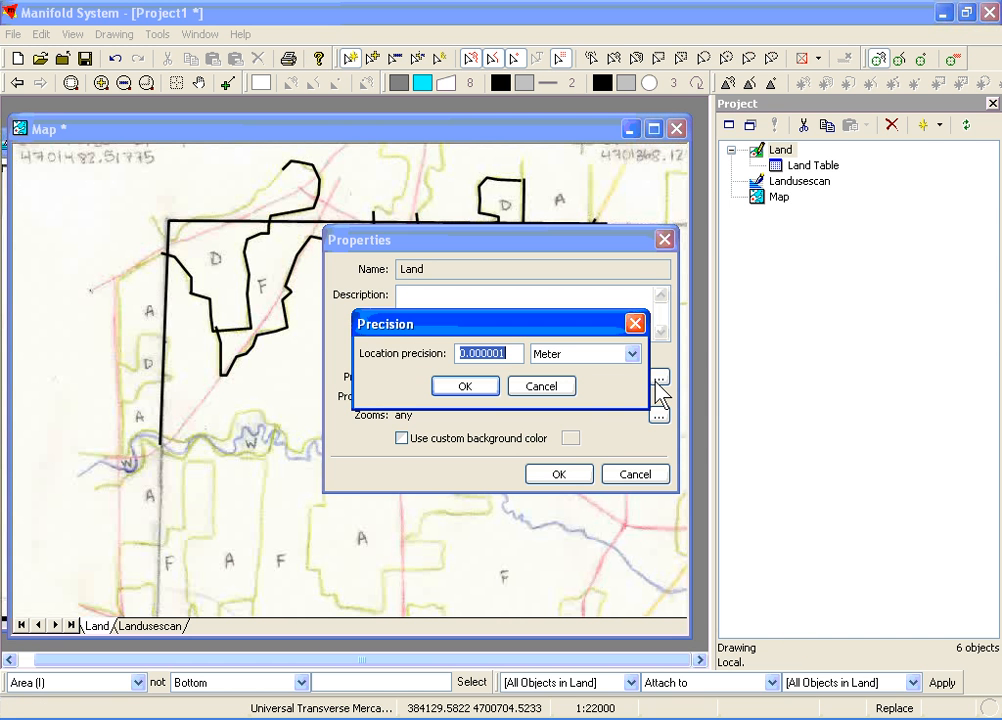
{"action": "type", "text": "3"}
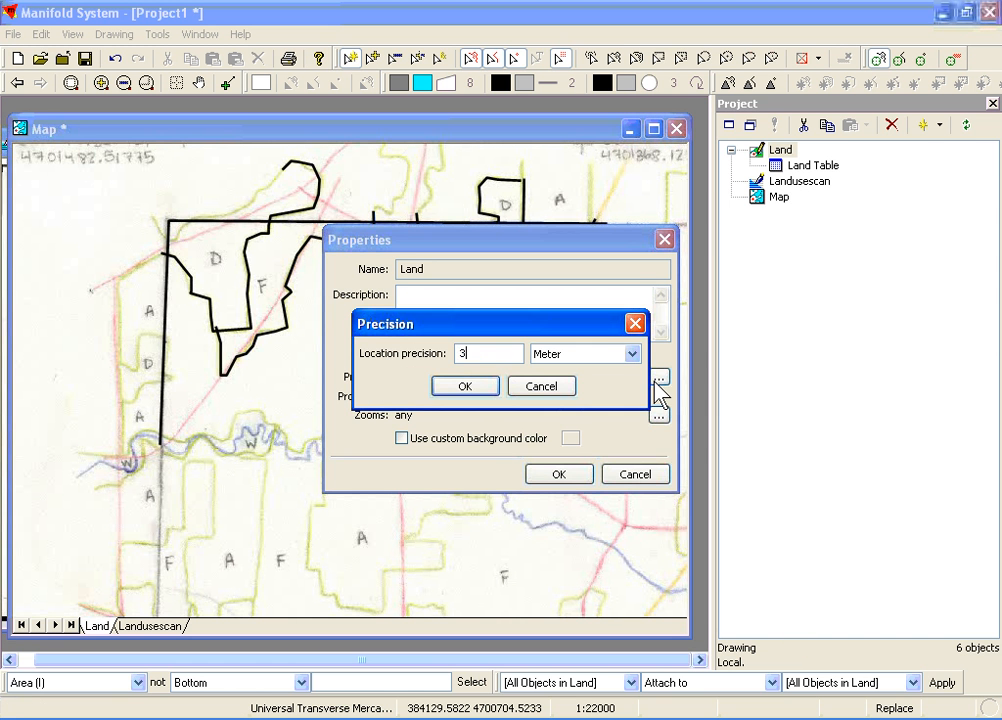
{"action": "left_click", "coordinate": [470, 392]}
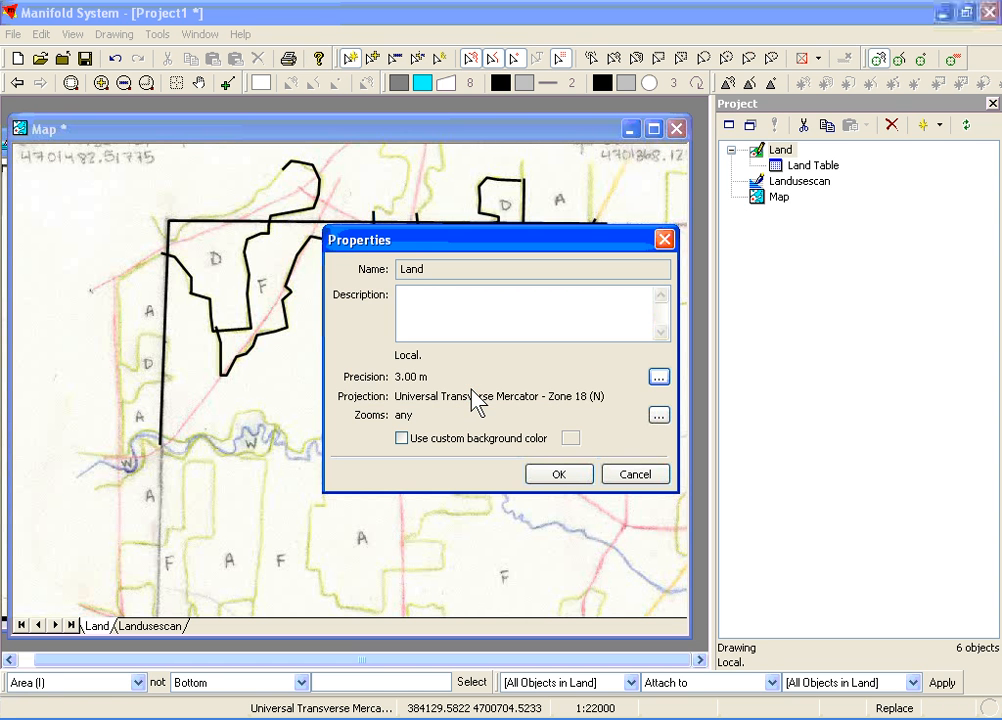
{"action": "left_click", "coordinate": [555, 478]}
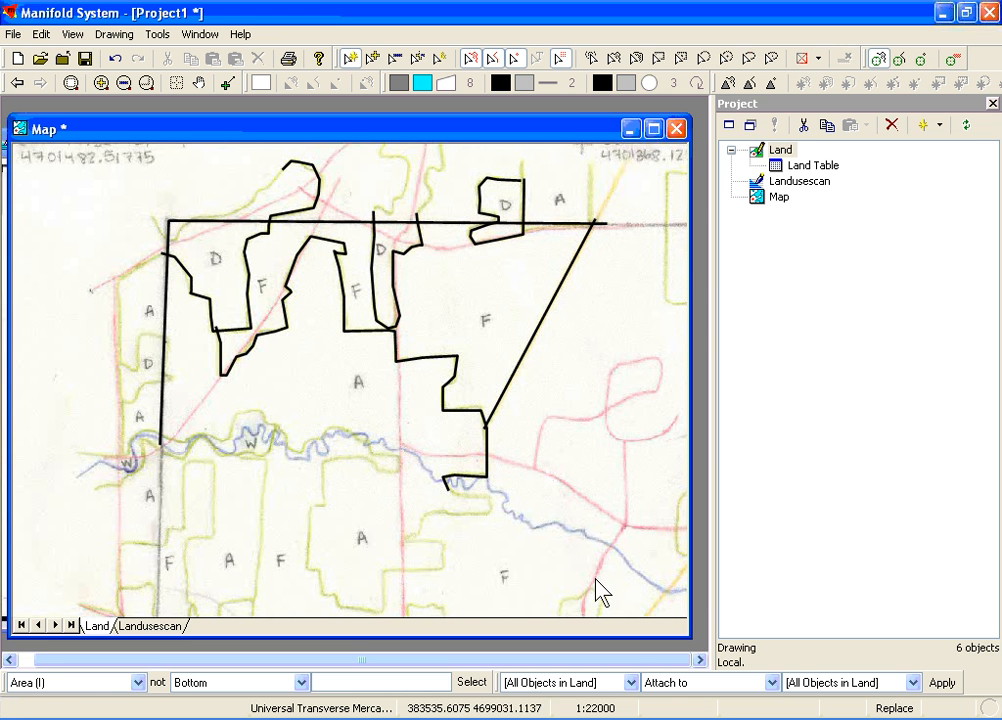
Apply Normalize Topology to all objects in Land
{"action": "left_click", "coordinate": [656, 684]}
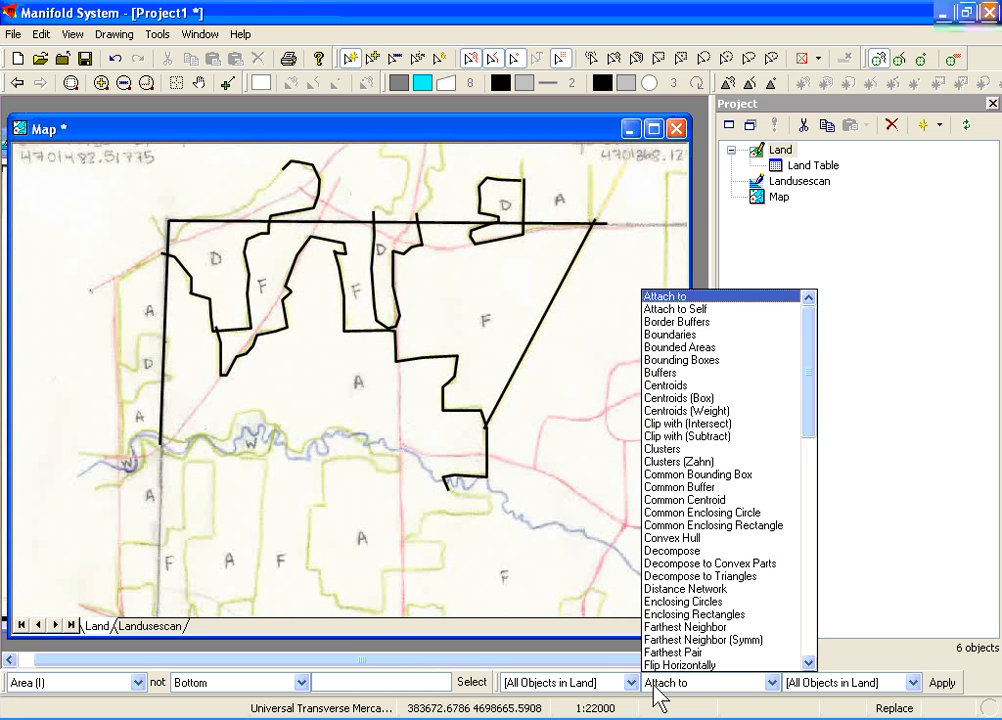
{"action": "key", "text": "n"}
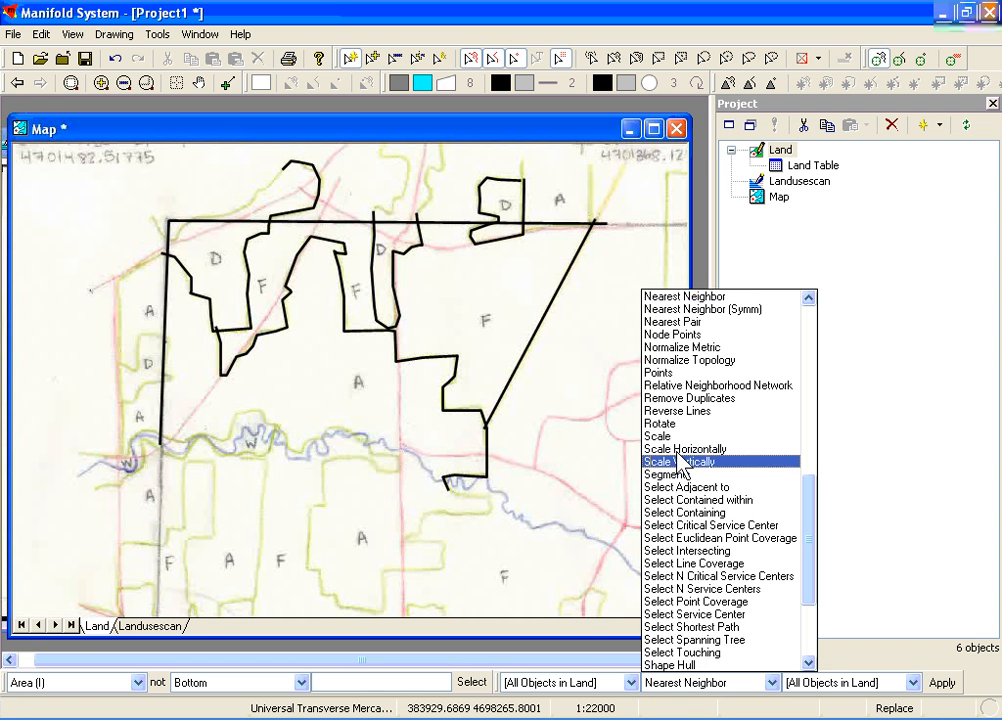
{"action": "left_click", "coordinate": [705, 366]}
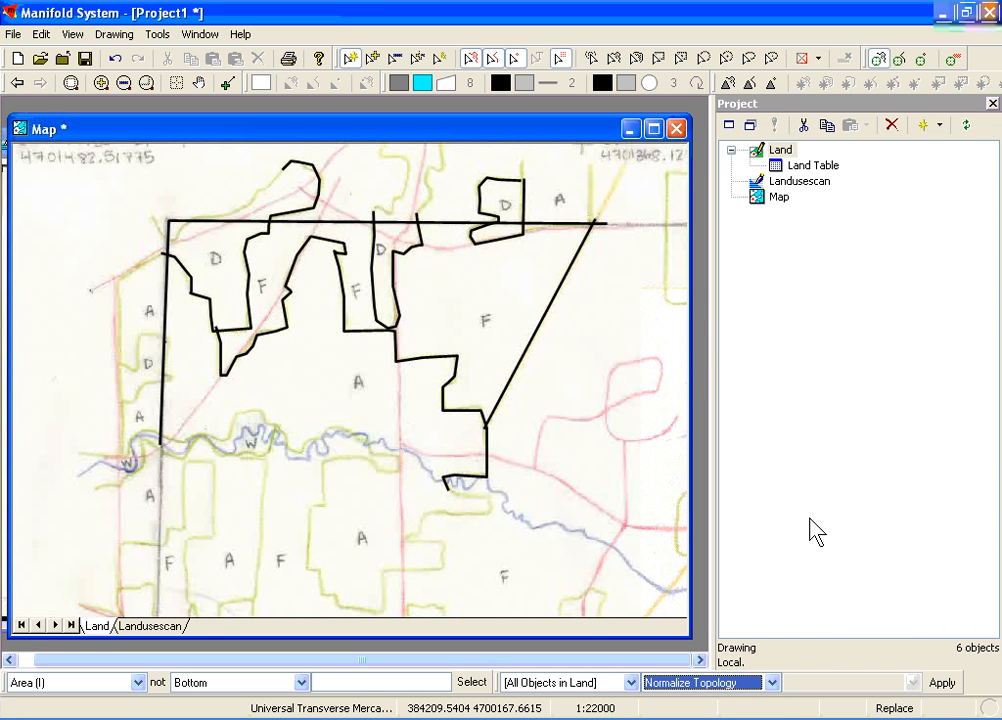
{"action": "left_click", "coordinate": [942, 683]}
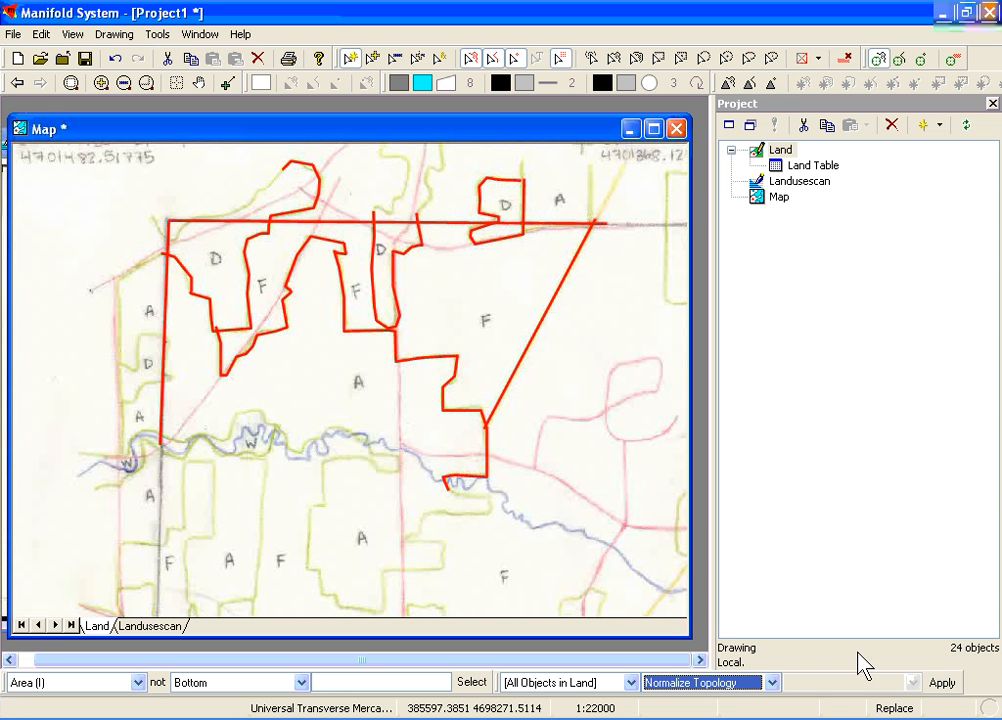
Create Bounded Areas from all objects in Land and select individual resulting areas to check their extents
{"action": "left_click", "coordinate": [772, 683]}
{"action": "key", "text": "b"}
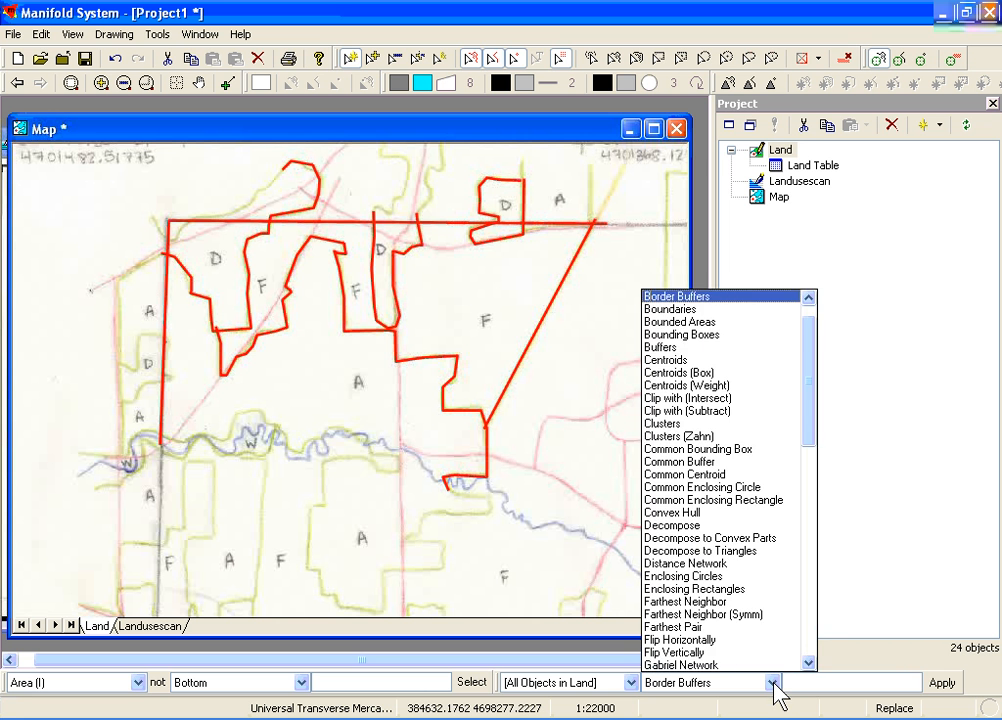
{"action": "left_click", "coordinate": [752, 337]}
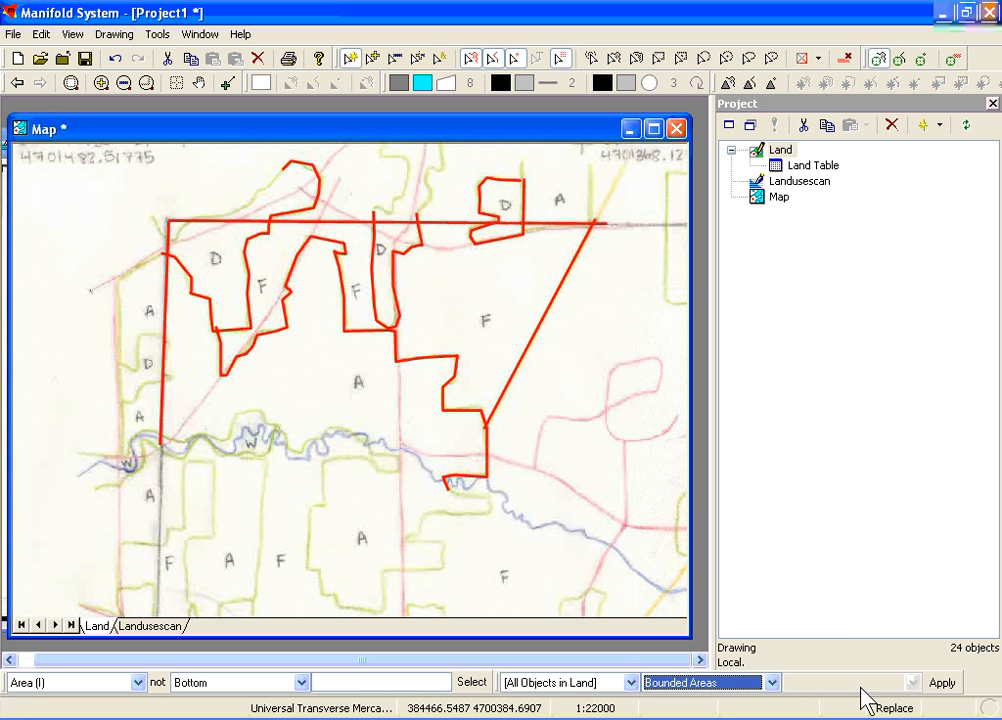
{"action": "left_click", "coordinate": [941, 684]}
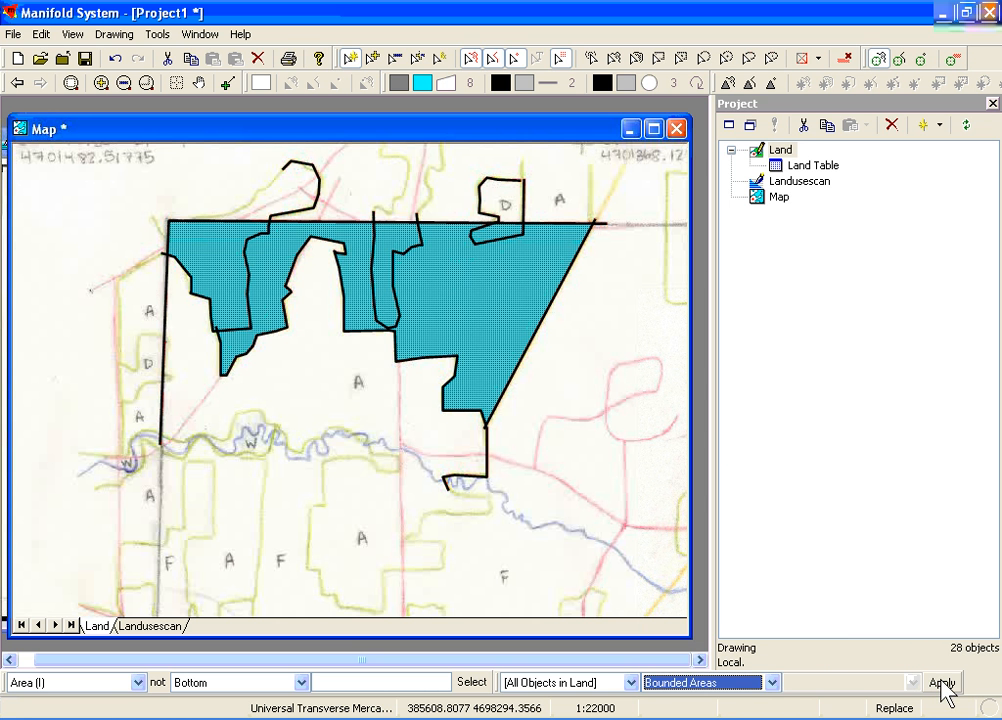
{"action": "left_click", "coordinate": [382, 246]}
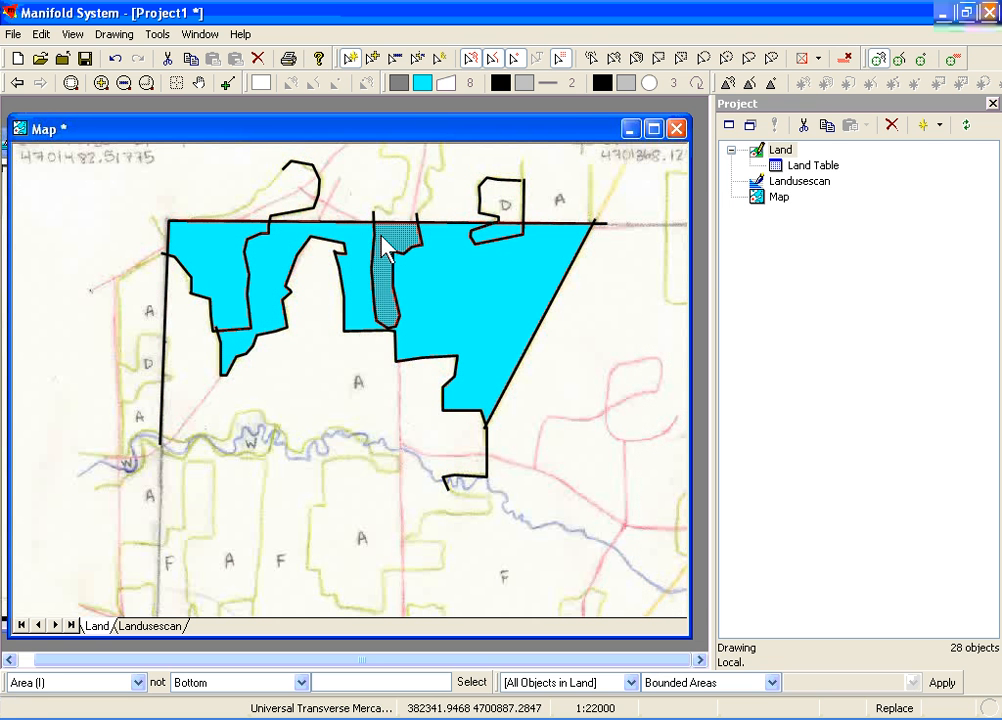
{"action": "left_click", "coordinate": [447, 297]}
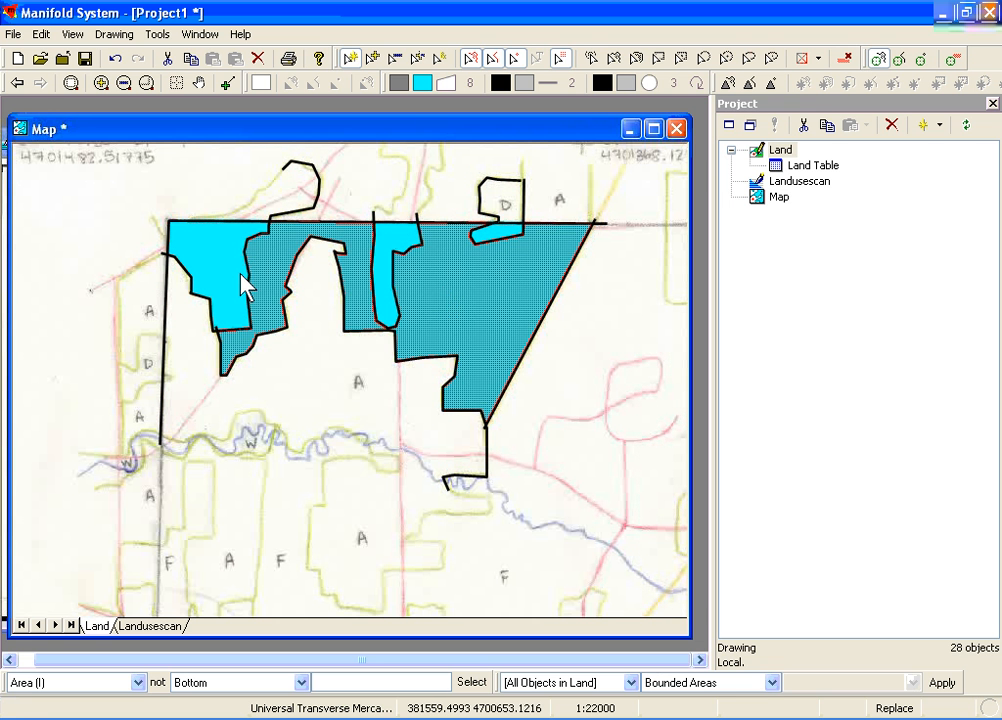
{"action": "left_click", "coordinate": [214, 261]}
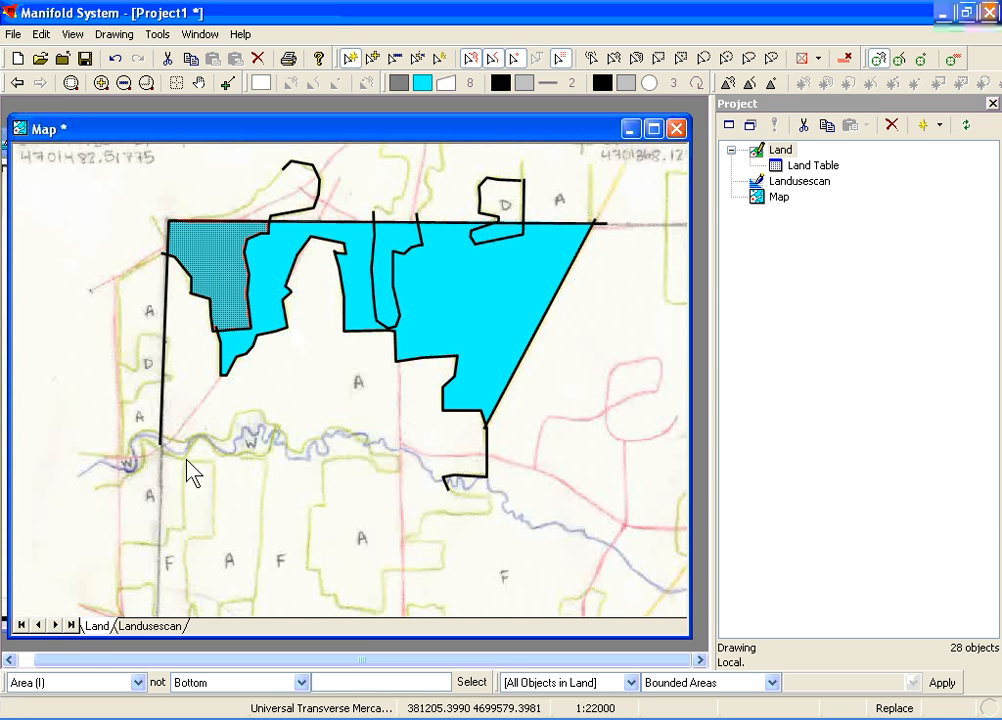
Reduce the Land layer's opacity to let the scanned map's letters show through the filled areas
{"action": "right_click", "coordinate": [89, 629]}
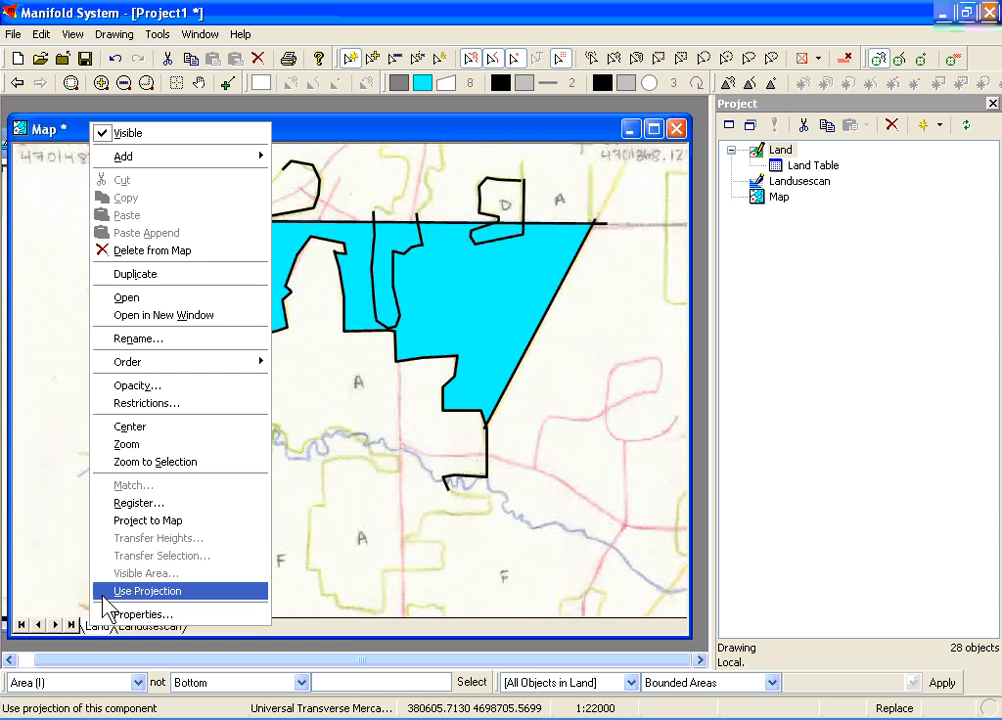
{"action": "left_click", "coordinate": [168, 385]}
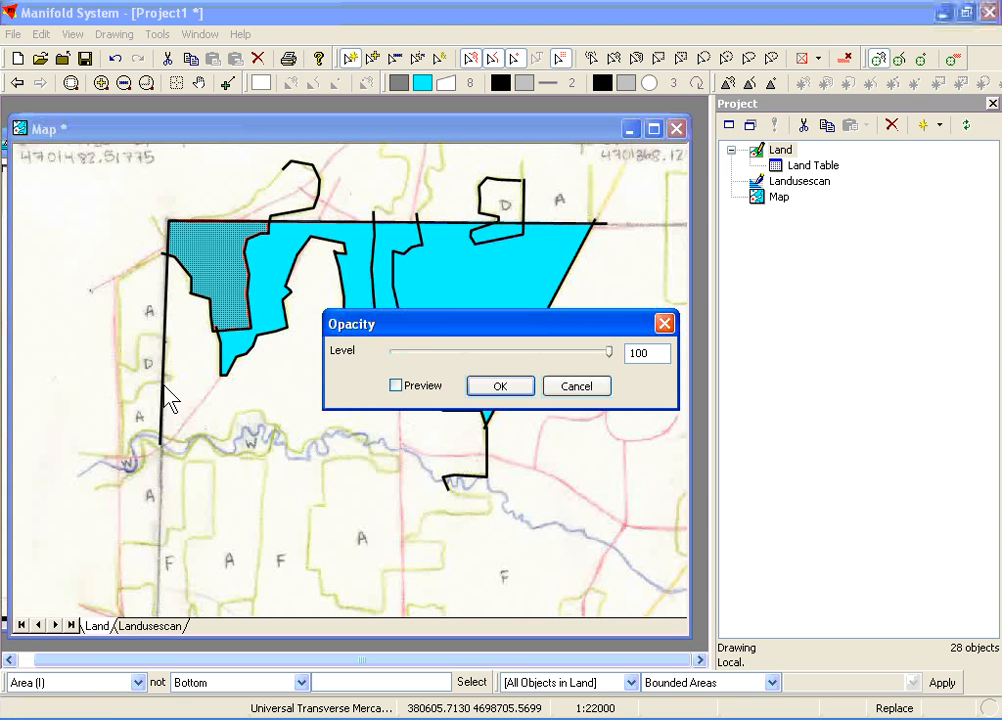
{"action": "left_click", "coordinate": [522, 352]}
{"action": "left_click", "coordinate": [522, 353]}
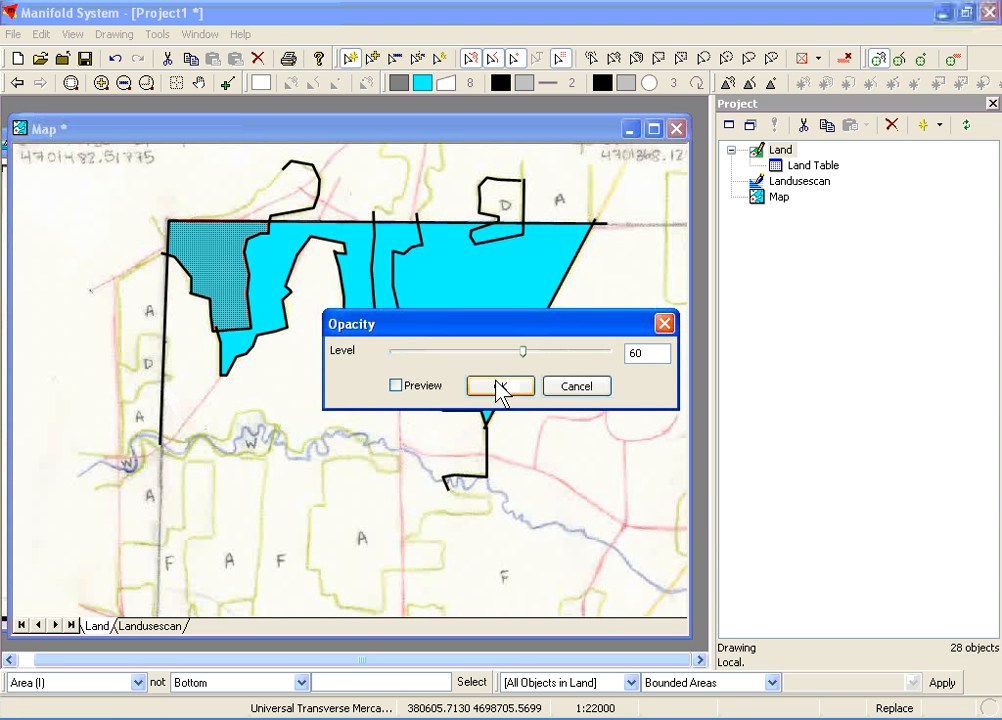
{"action": "left_click", "coordinate": [498, 386]}
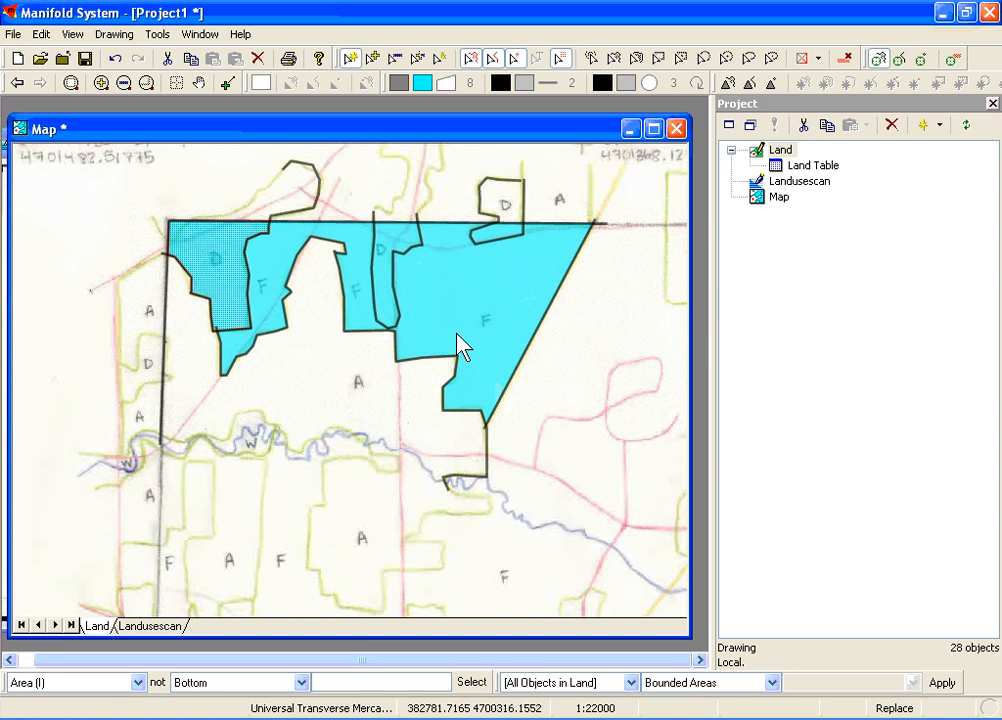
Change the LC column in Land Table to the Text (ANSI, fixed-length) type and close the table
{"action": "left_click", "coordinate": [468, 243]}
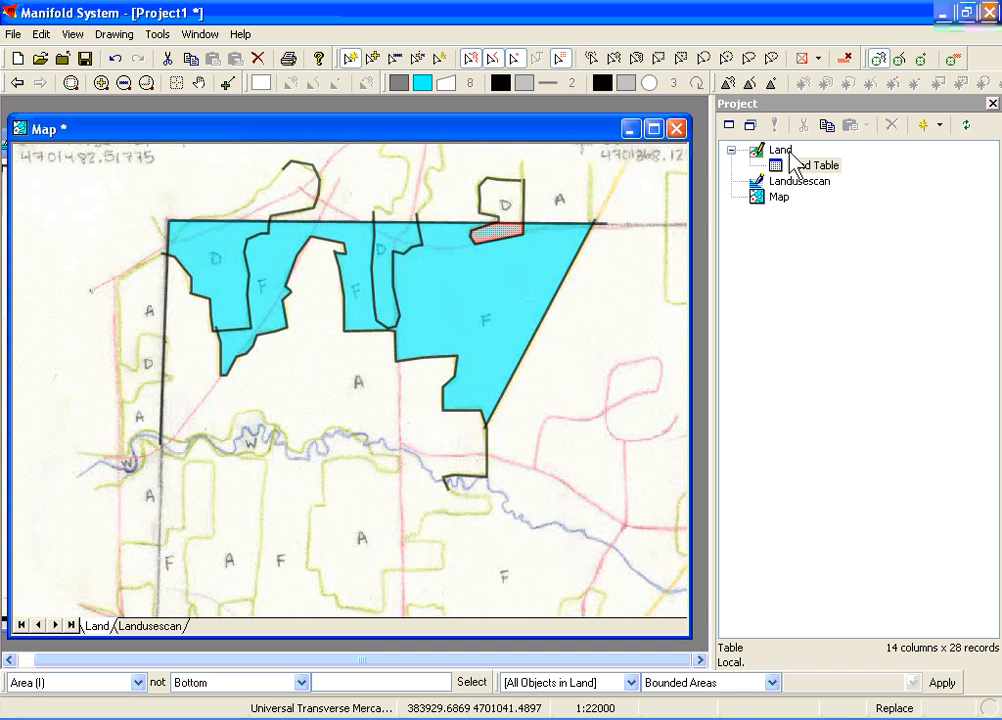
{"action": "left_click", "coordinate": [790, 166]}
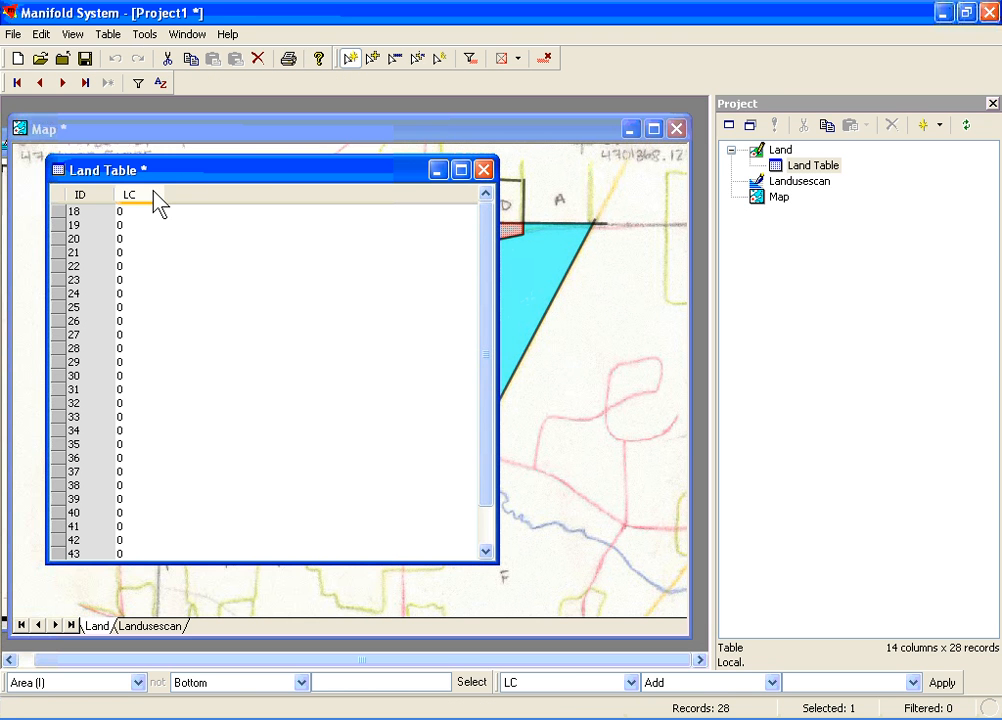
{"action": "right_click", "coordinate": [153, 190]}
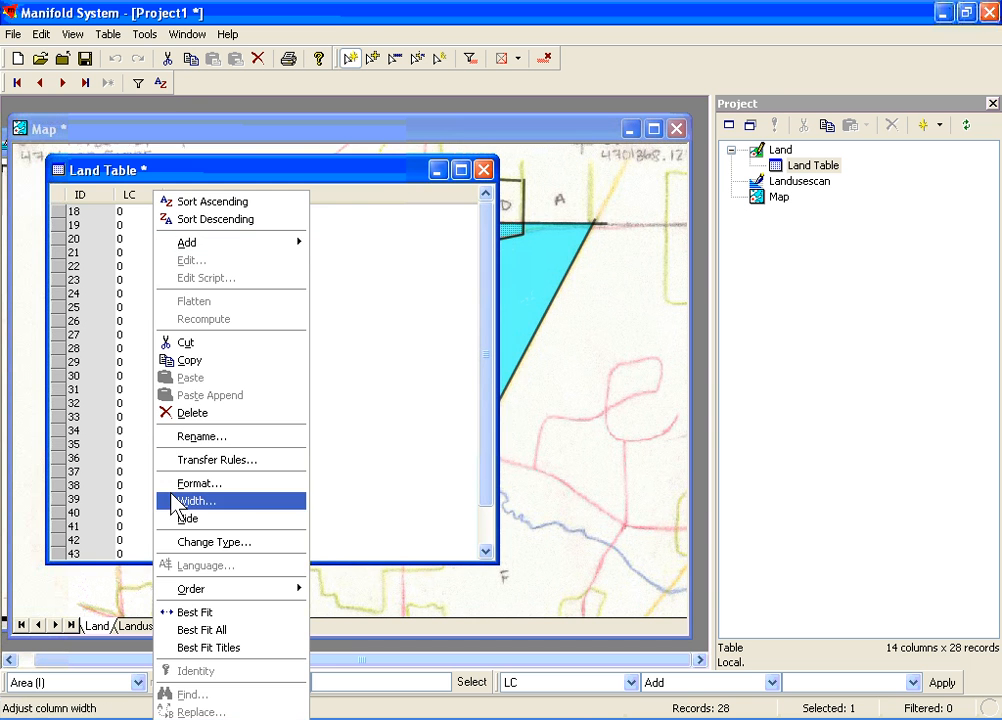
{"action": "left_click", "coordinate": [175, 545]}
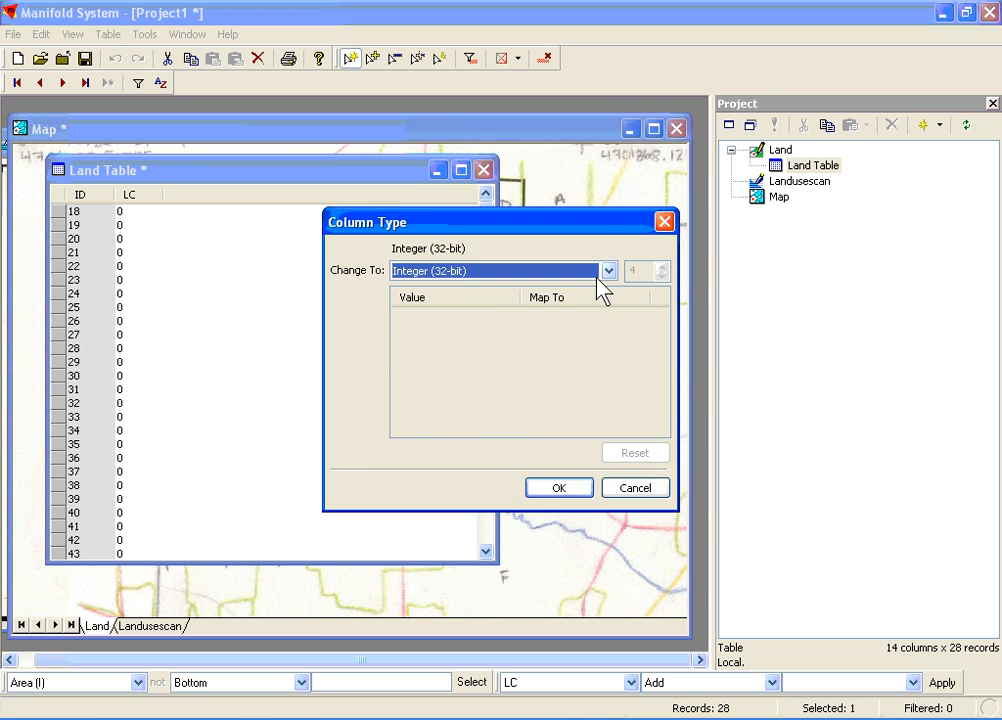
{"action": "left_click", "coordinate": [606, 270]}
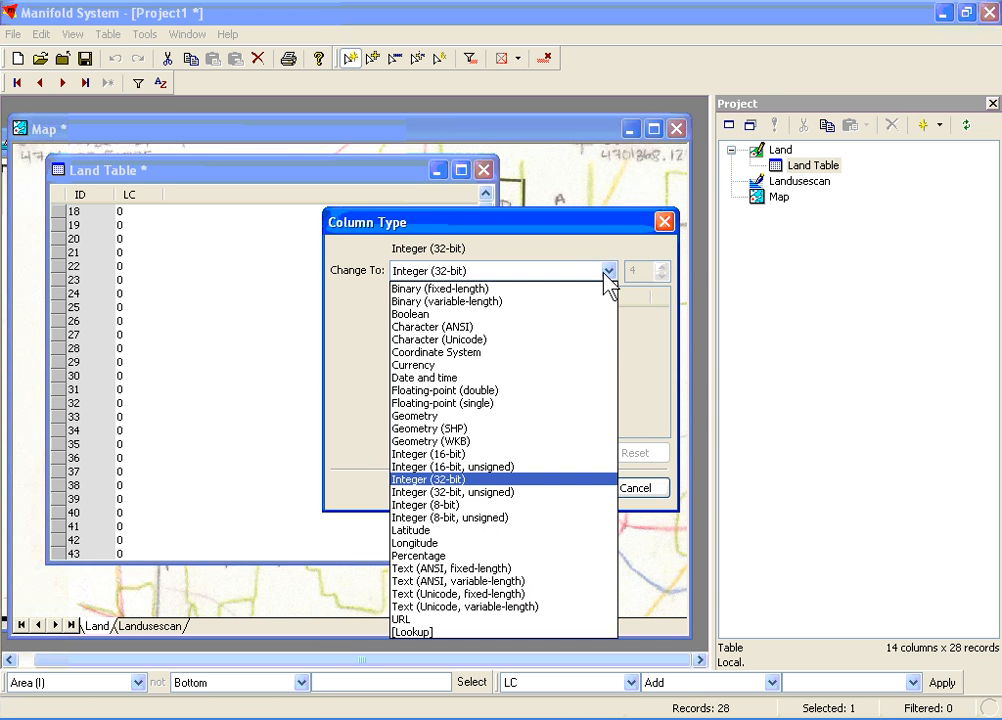
{"action": "left_click", "coordinate": [492, 570]}
{"action": "left_click", "coordinate": [548, 487]}
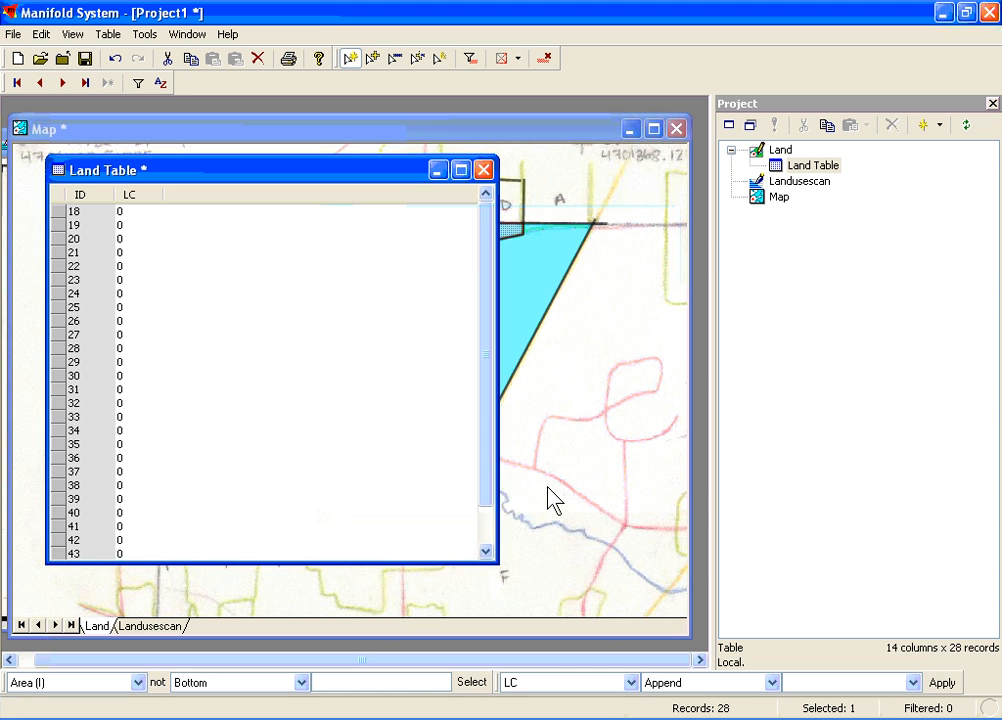
{"action": "left_click", "coordinate": [483, 170]}
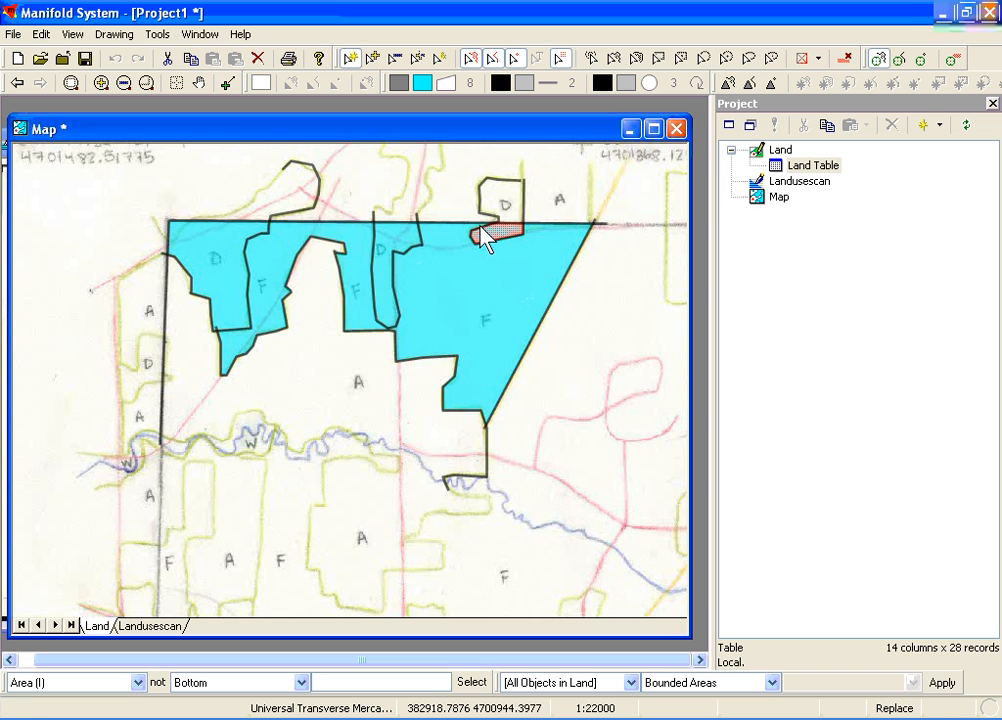
Set the LC field to D for the small D area just below the upper map frame
{"action": "double_click", "coordinate": [483, 236]}
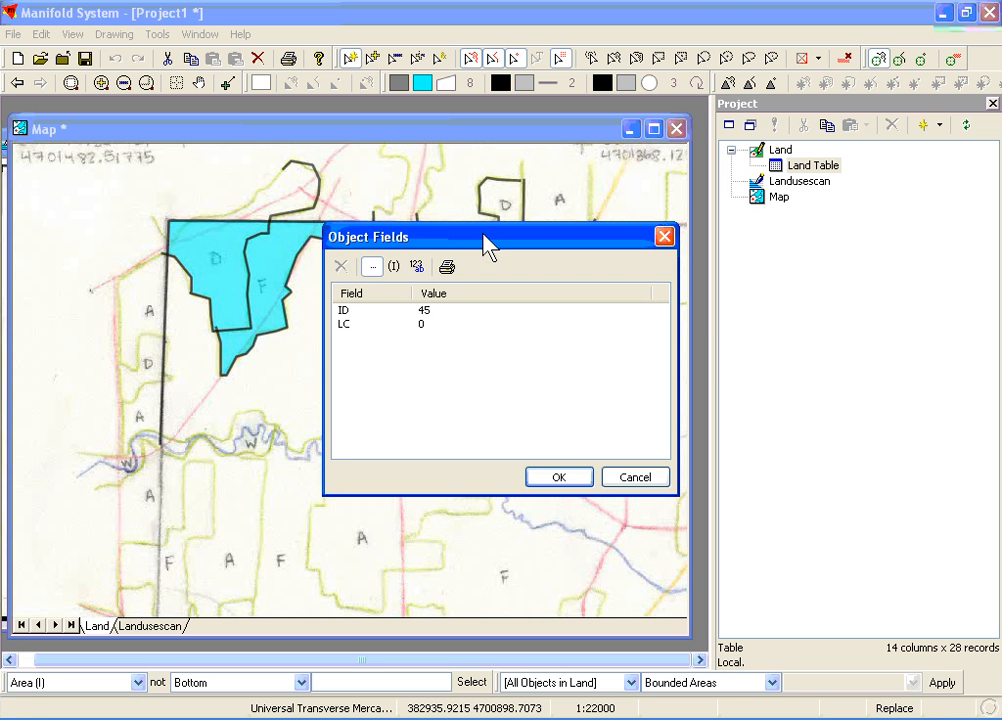
{"action": "left_click", "coordinate": [427, 323]}
{"action": "type", "text": "D"}
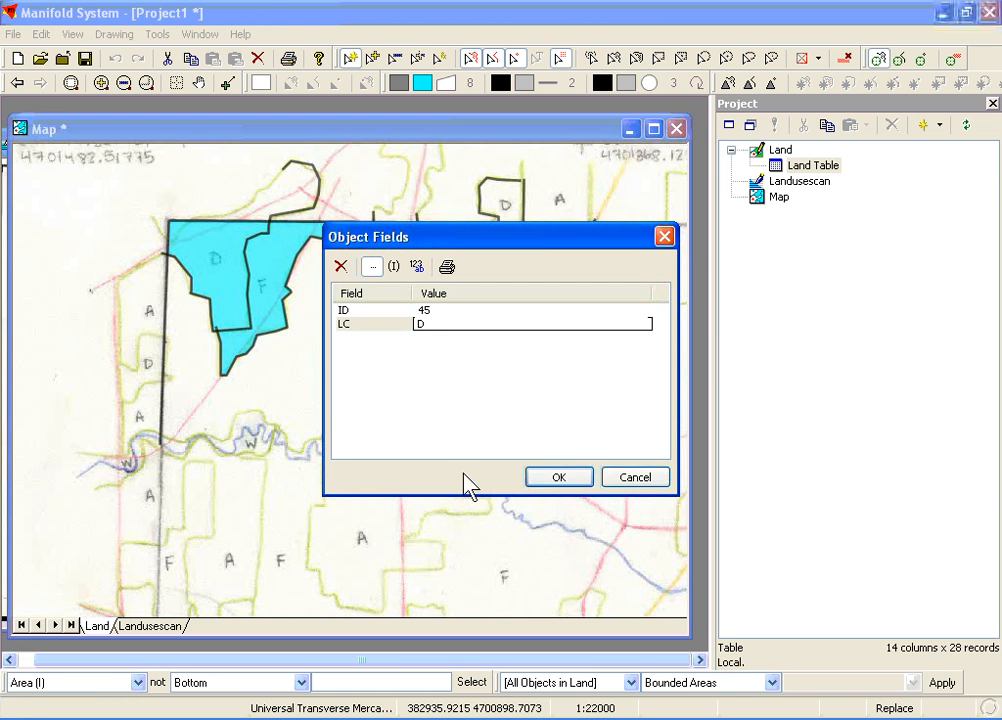
{"action": "left_click", "coordinate": [545, 481]}
Set the LC field to F for the large F area bounded by the frame and the yellow line
{"action": "double_click", "coordinate": [489, 336]}
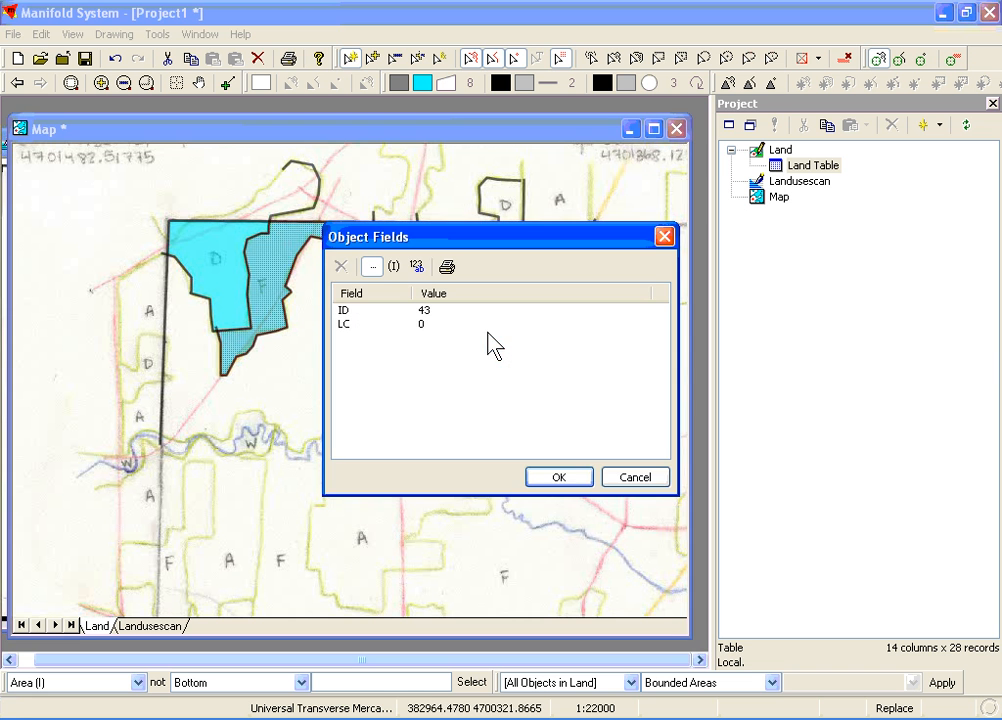
{"action": "left_click", "coordinate": [425, 324]}
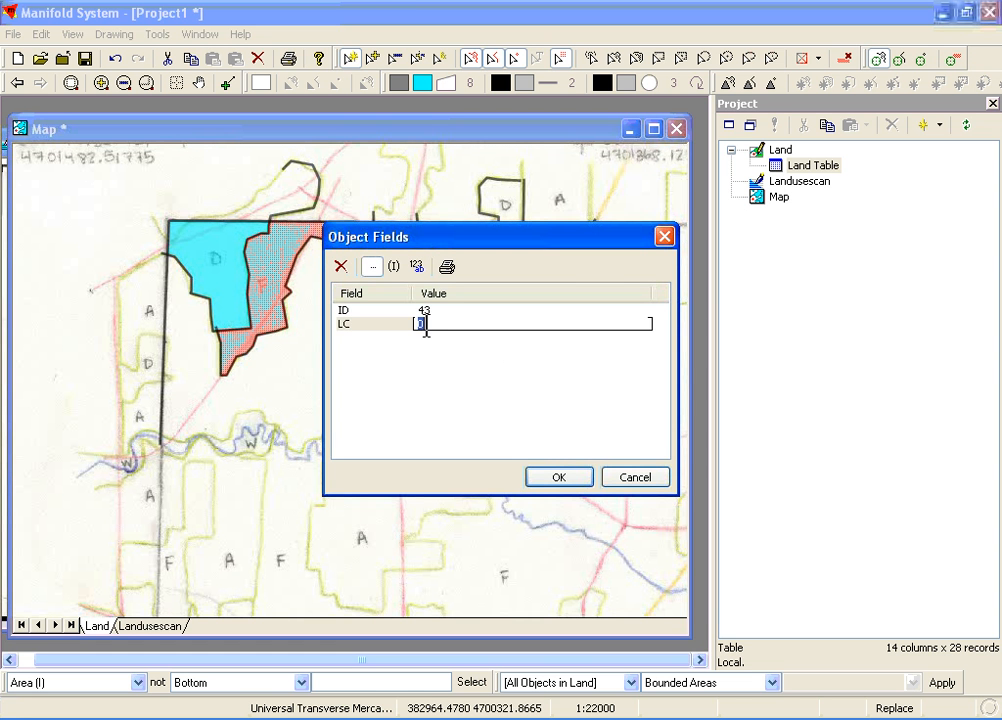
{"action": "type", "text": "F"}
{"action": "left_click", "coordinate": [548, 480]}
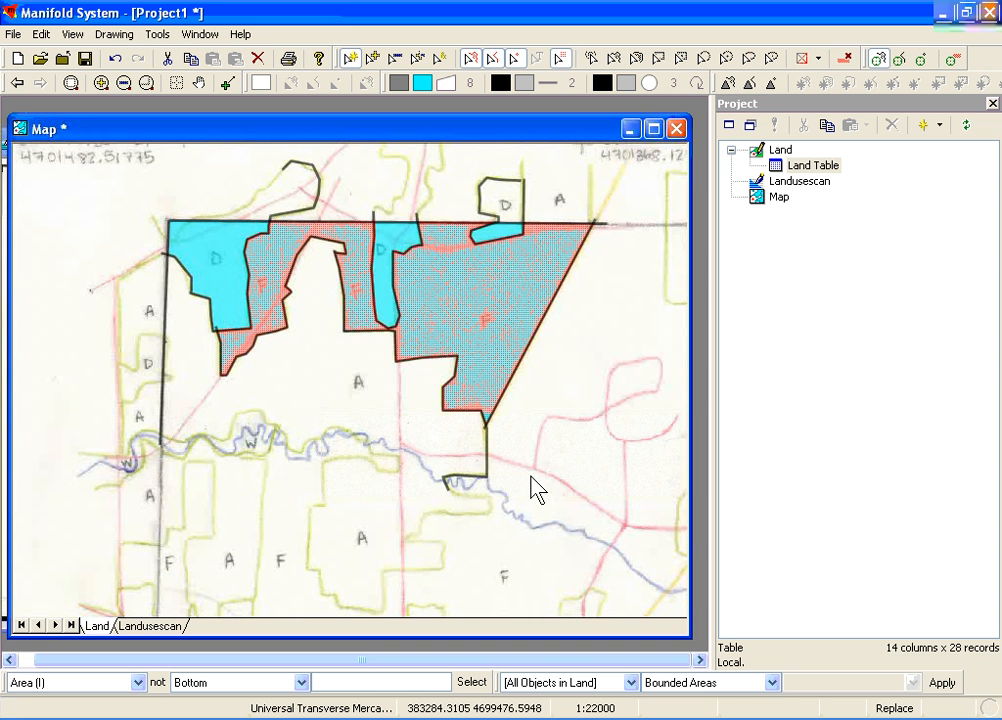
Set the LC field to D for the narrow D strip hanging from the middle of the upper map frame
{"action": "double_click", "coordinate": [380, 277]}
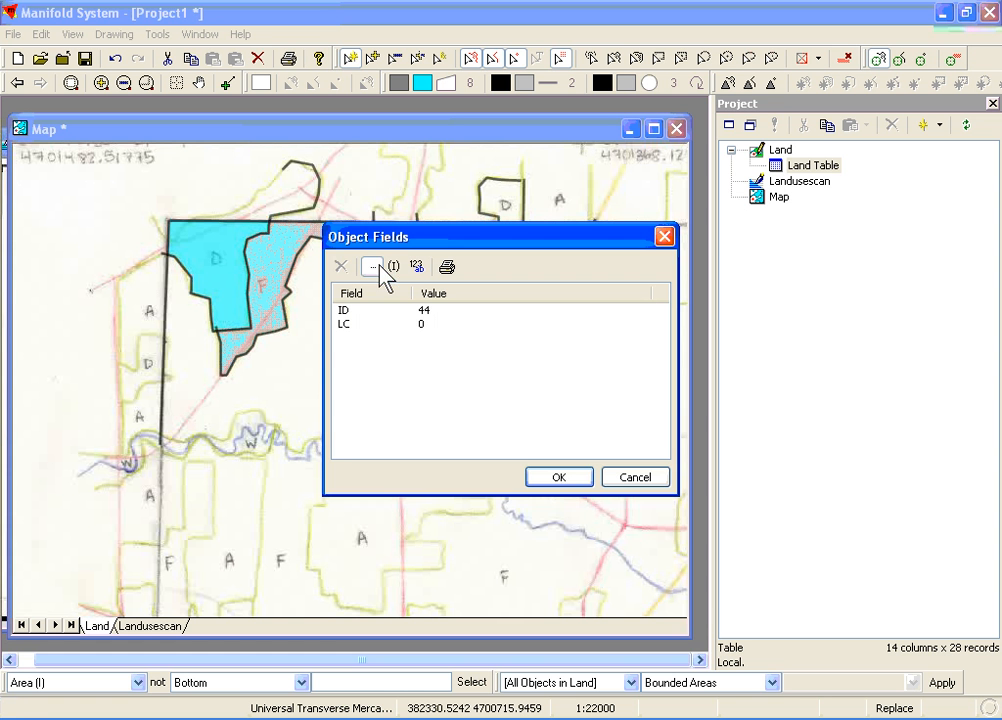
{"action": "left_click", "coordinate": [422, 325]}
{"action": "type", "text": "D"}
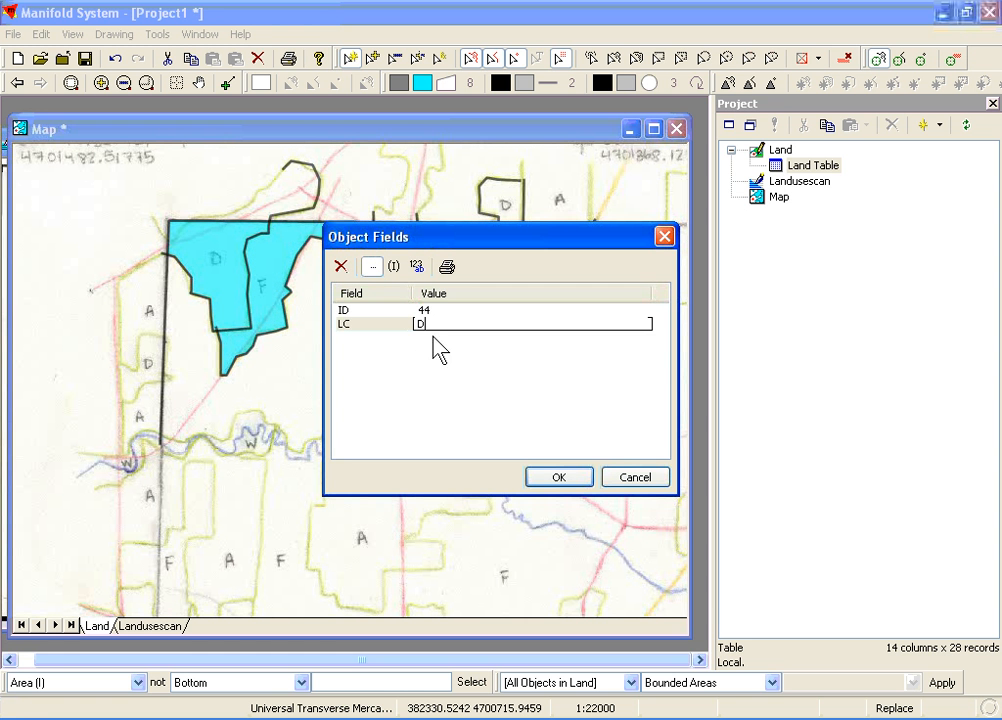
{"action": "left_click", "coordinate": [551, 477]}
Set the LC field to D for the D area in the upper-left corner of the map frame
{"action": "double_click", "coordinate": [222, 285]}
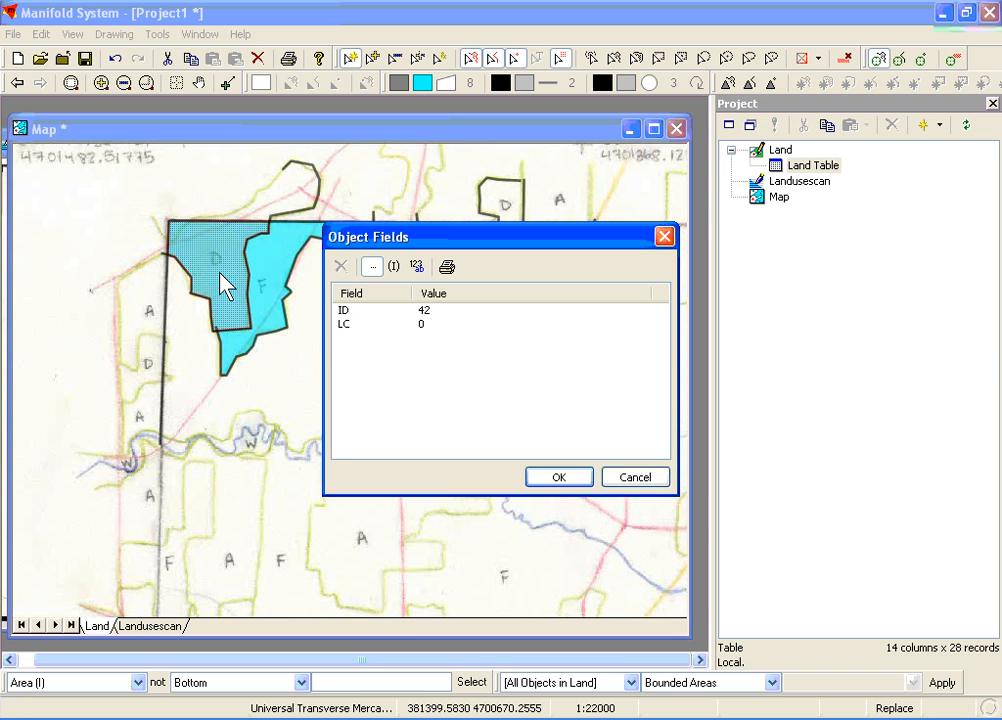
{"action": "left_click", "coordinate": [420, 325]}
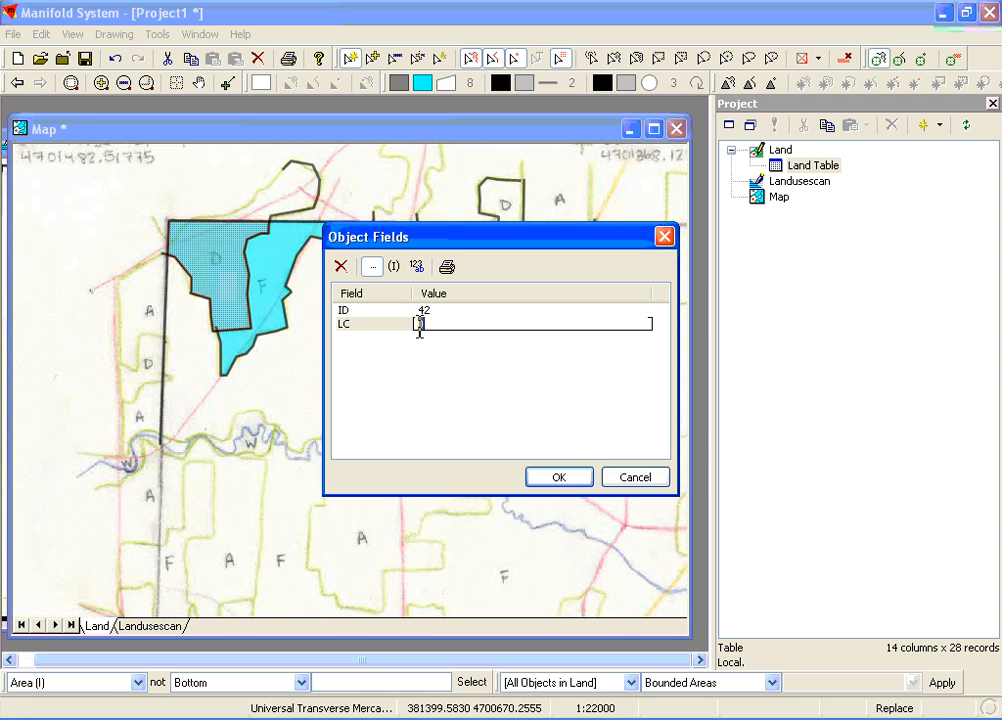
{"action": "type", "text": "D"}
{"action": "left_click", "coordinate": [548, 486]}
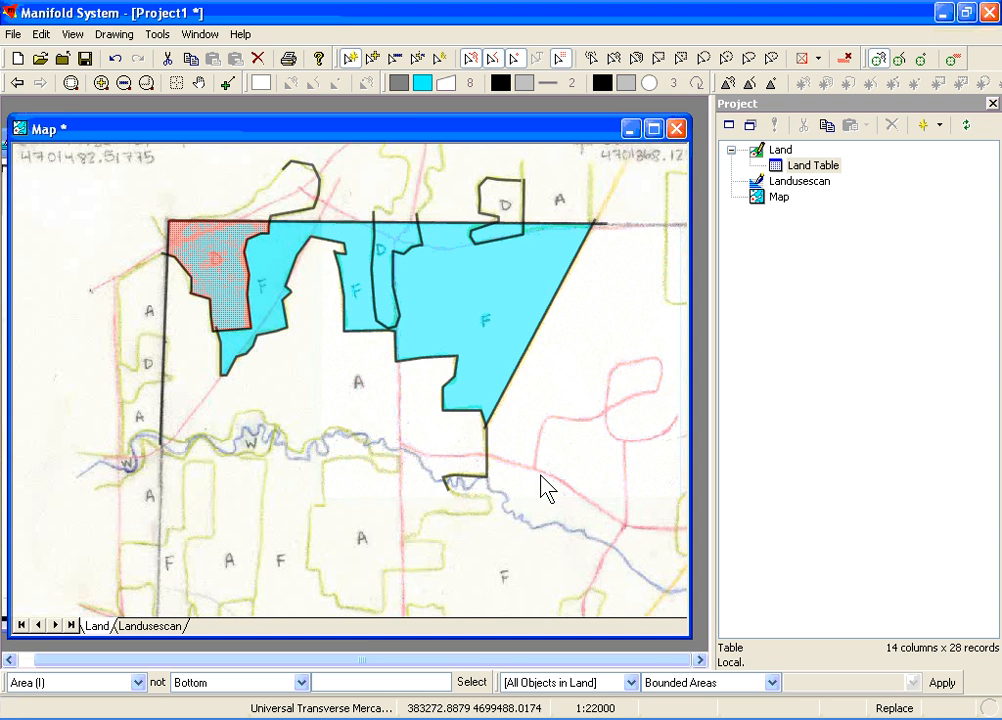
Theme the area background colour by LC unique values, giving D a salmon colour, and deselect the areas
{"action": "left_click", "coordinate": [422, 83]}
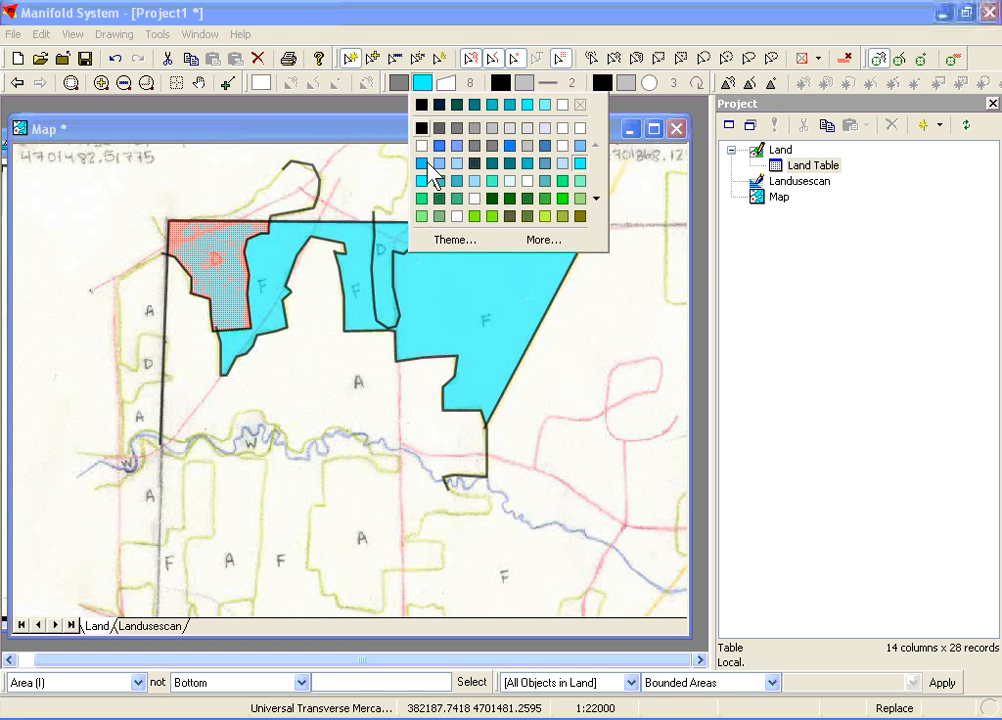
{"action": "left_click", "coordinate": [446, 239]}
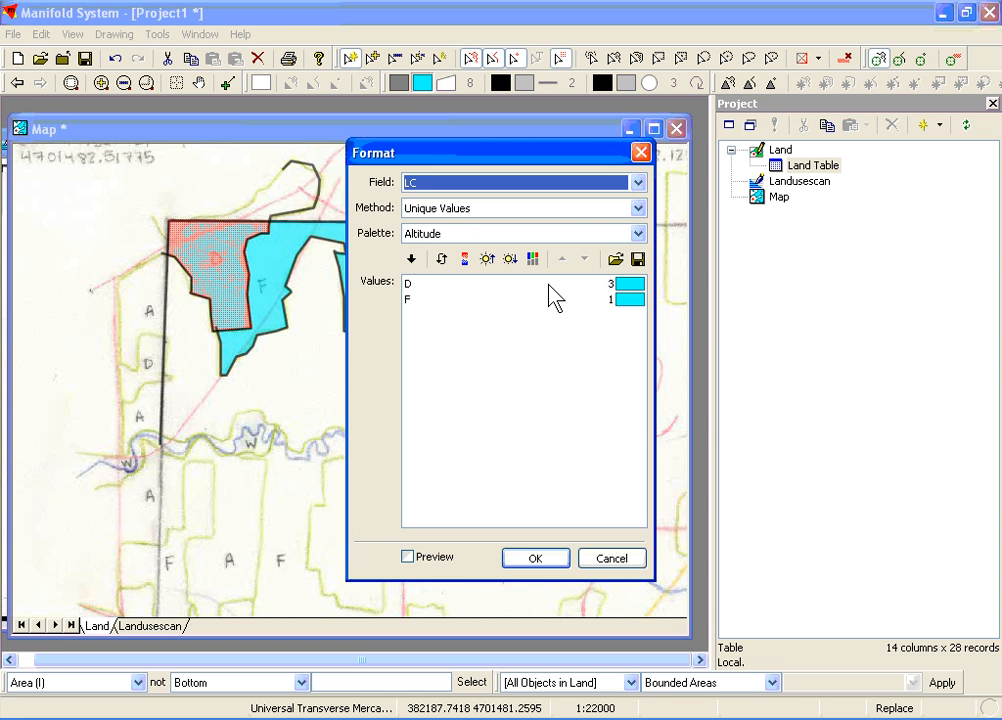
{"action": "left_click", "coordinate": [628, 286]}
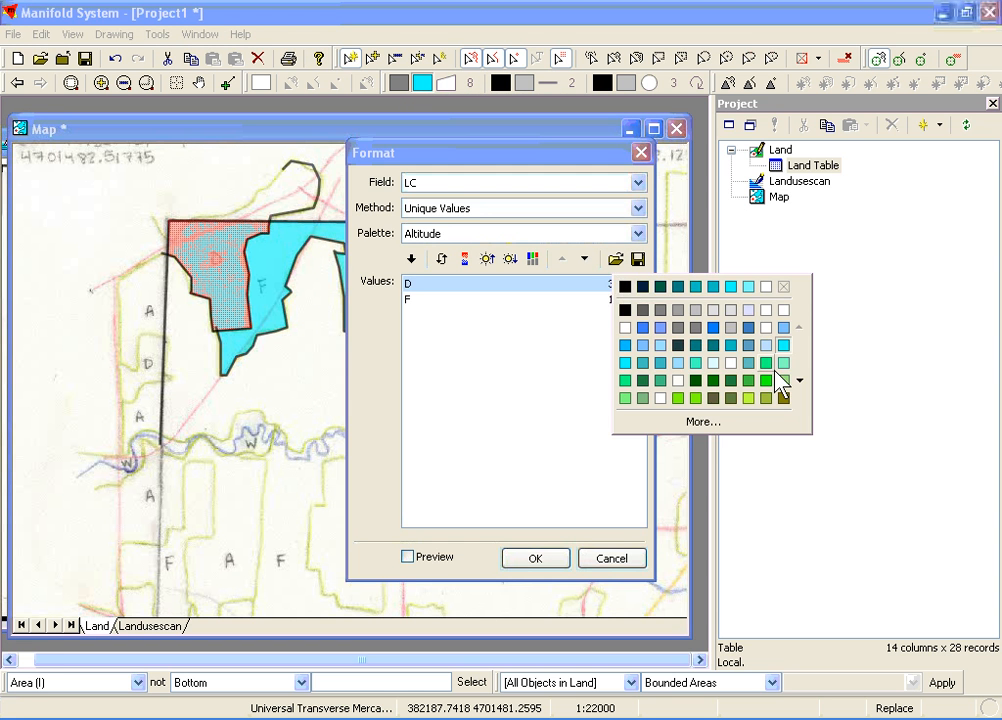
{"action": "left_click", "coordinate": [800, 381]}
{"action": "left_click", "coordinate": [800, 381]}
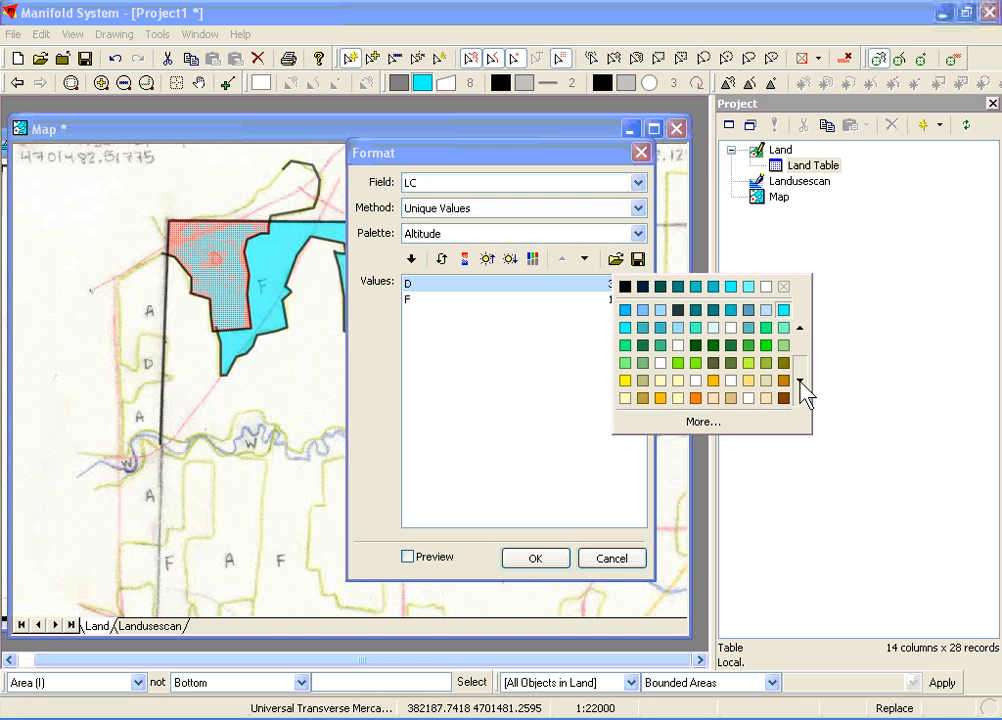
{"action": "left_click", "coordinate": [800, 382]}
{"action": "left_click", "coordinate": [800, 382]}
{"action": "left_click", "coordinate": [800, 382]}
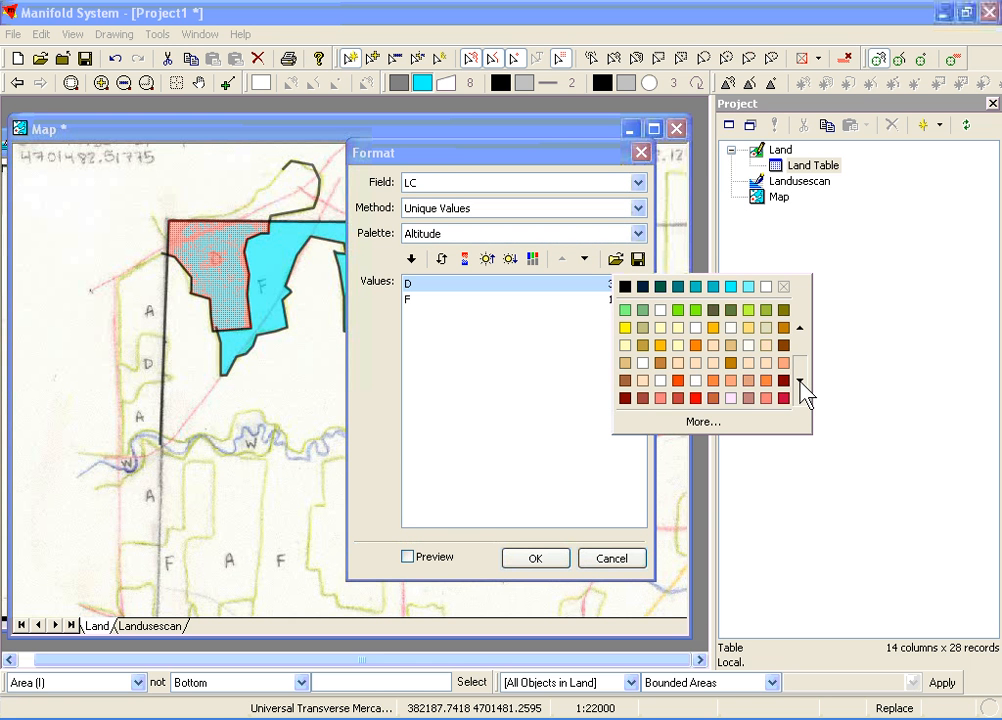
{"action": "left_click", "coordinate": [748, 380]}
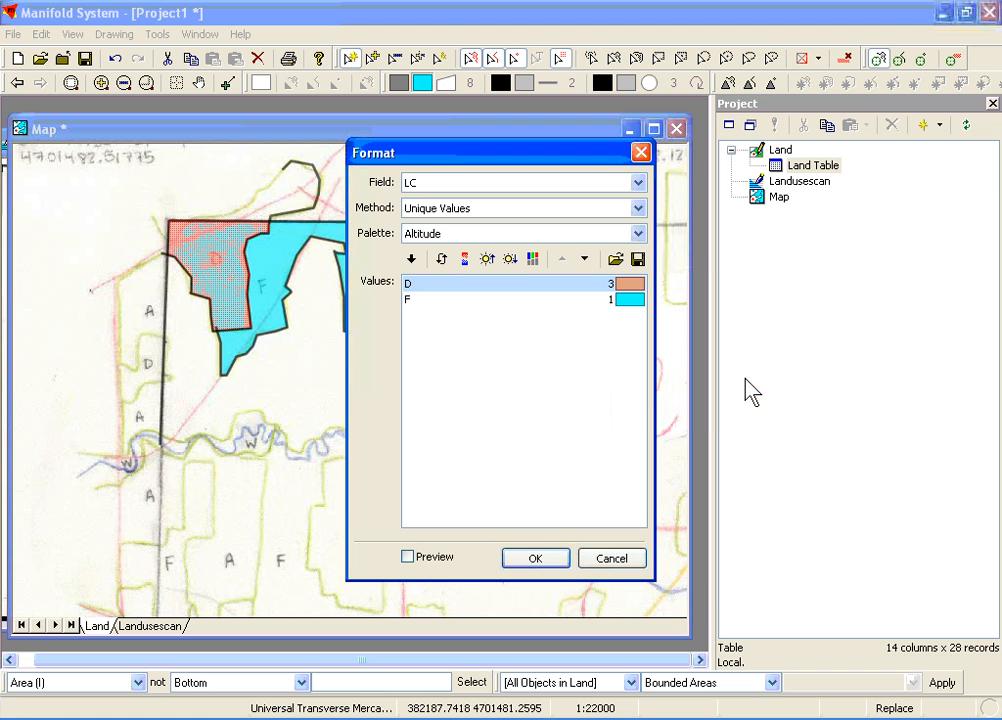
{"action": "left_click", "coordinate": [546, 563]}
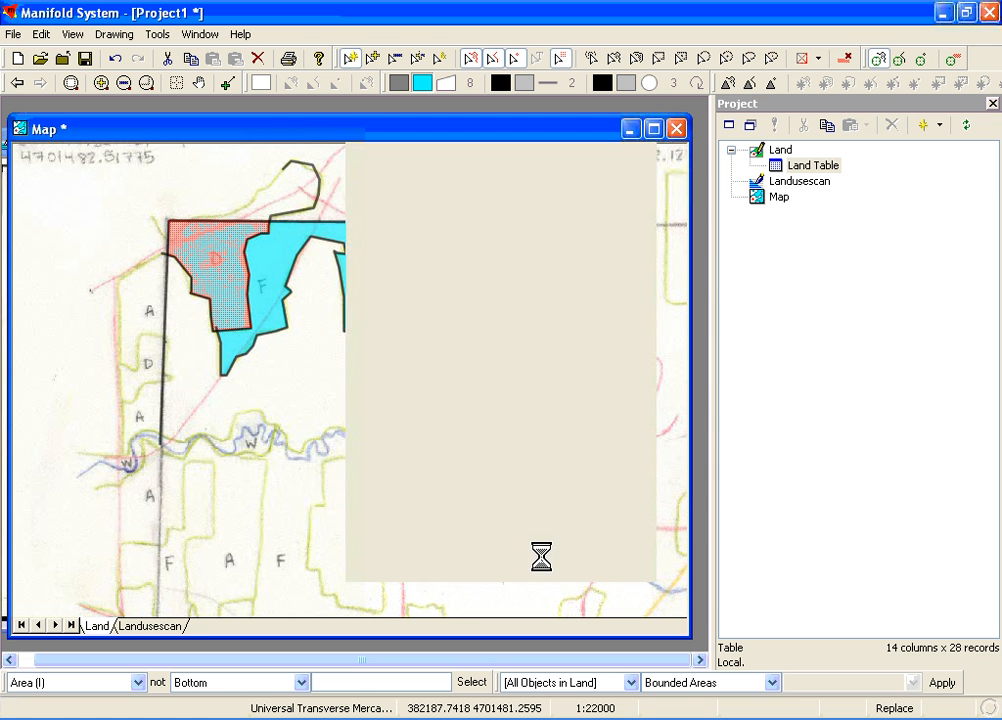
{"action": "left_click", "coordinate": [403, 531]}
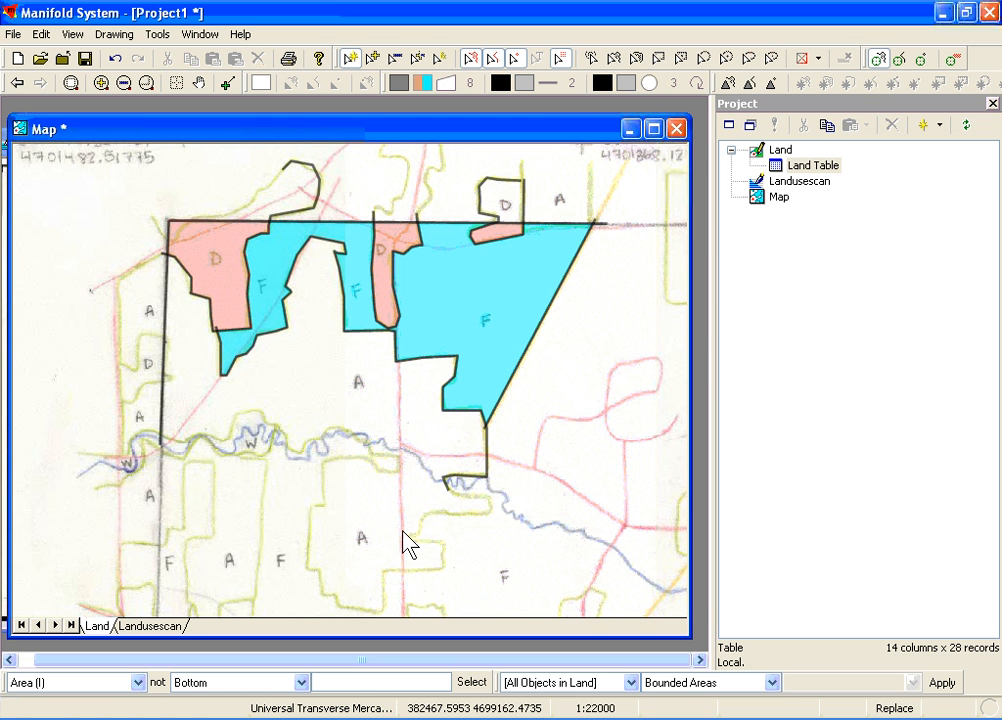